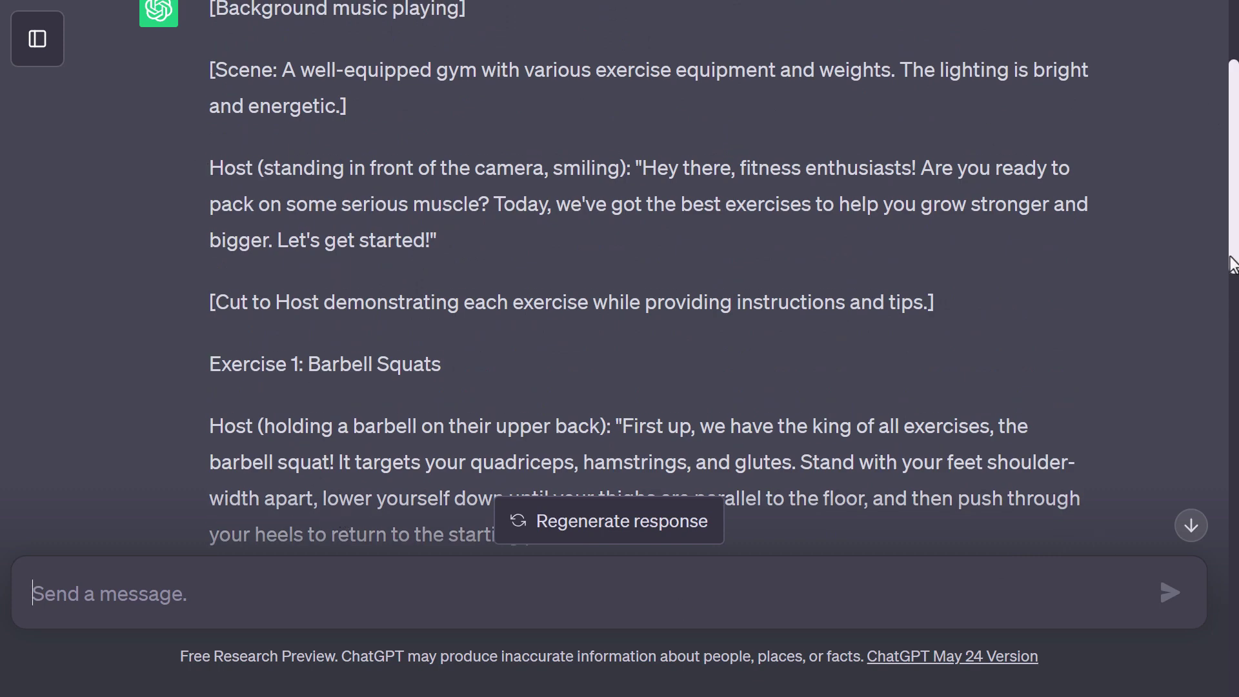
# Ask ChatGPT to "rewrite script without using the host".
pyautogui.scroll(-15, 398, 591)
pyautogui.write('rewrite script without using the host')
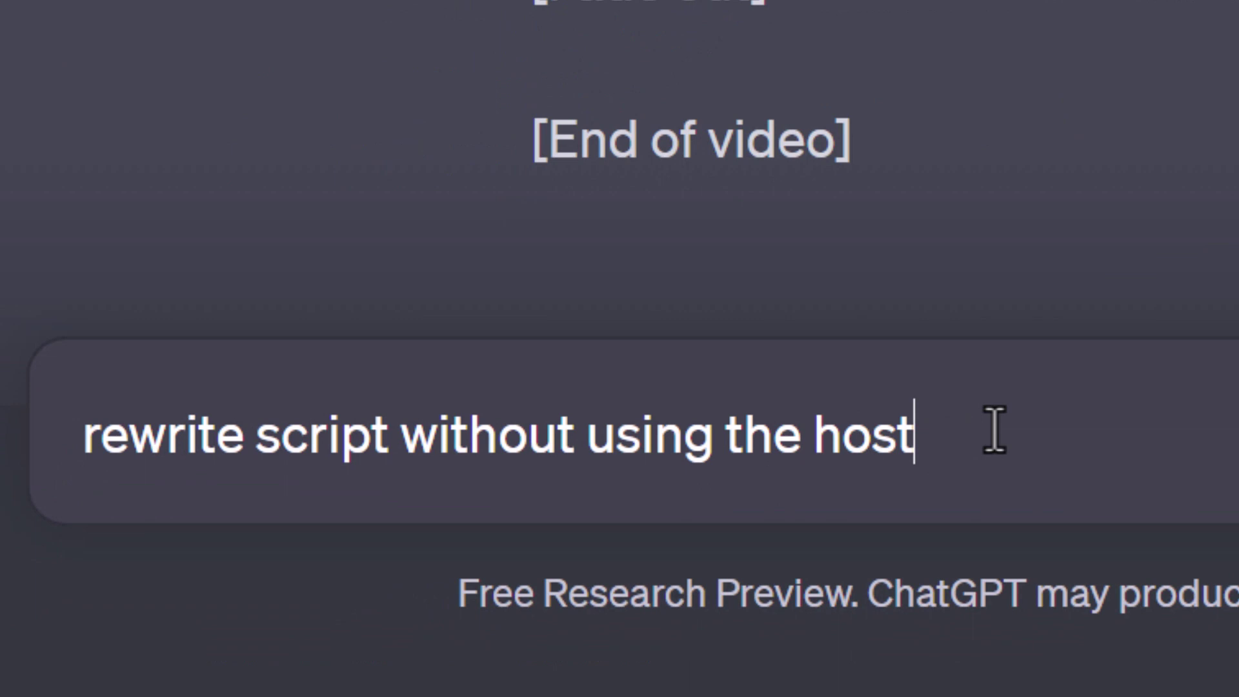
pyautogui.press('Return')
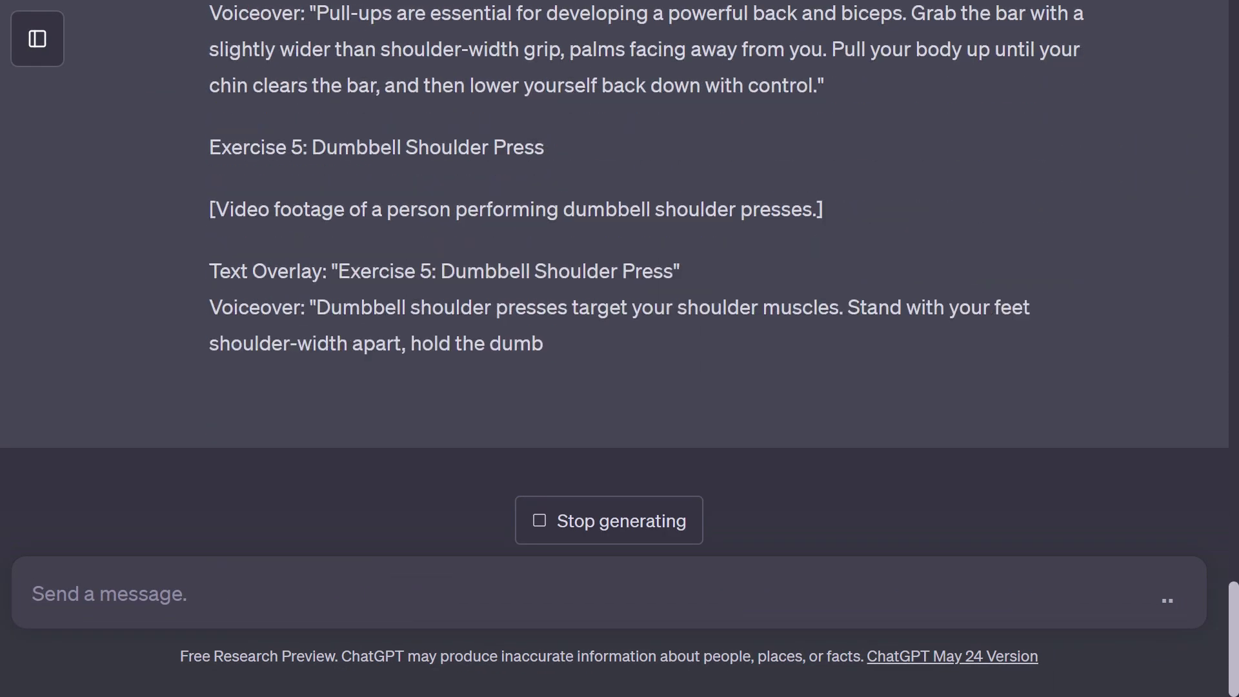
# Copy the whole rewritten script, from "[Background music playing]" to "[End of video]", into a Word document.
pyautogui.scroll(15, 528, 400)
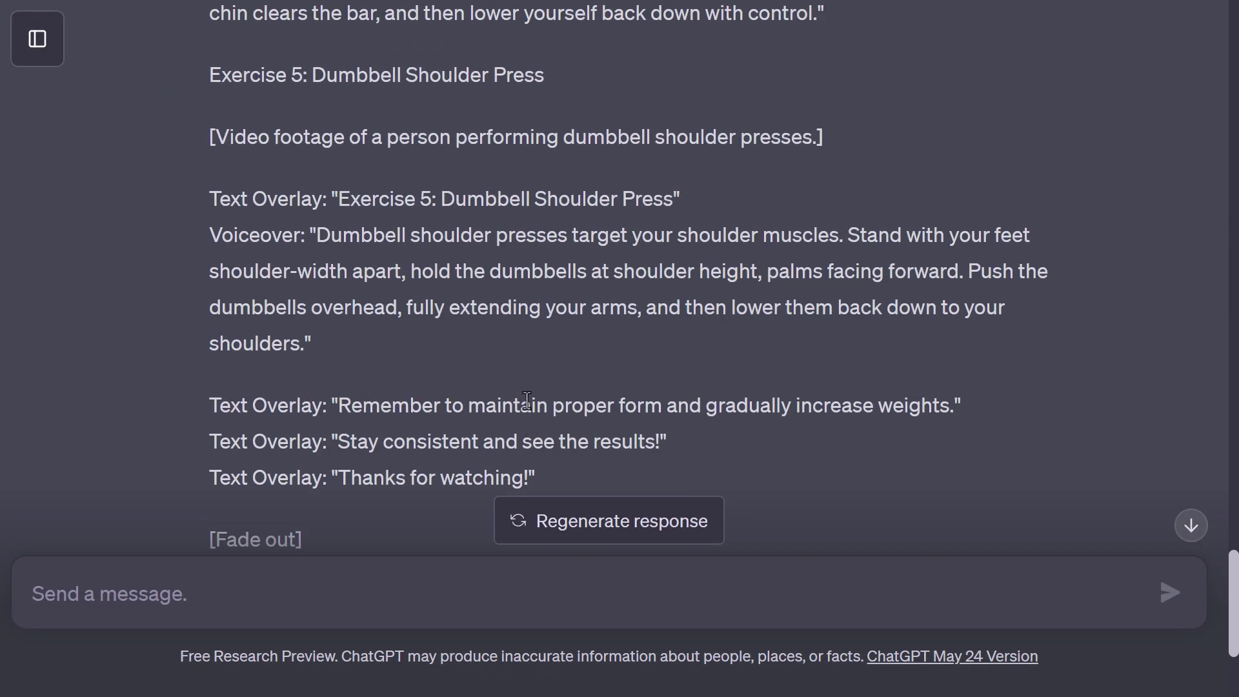
pyautogui.scroll(13, 536, 387)
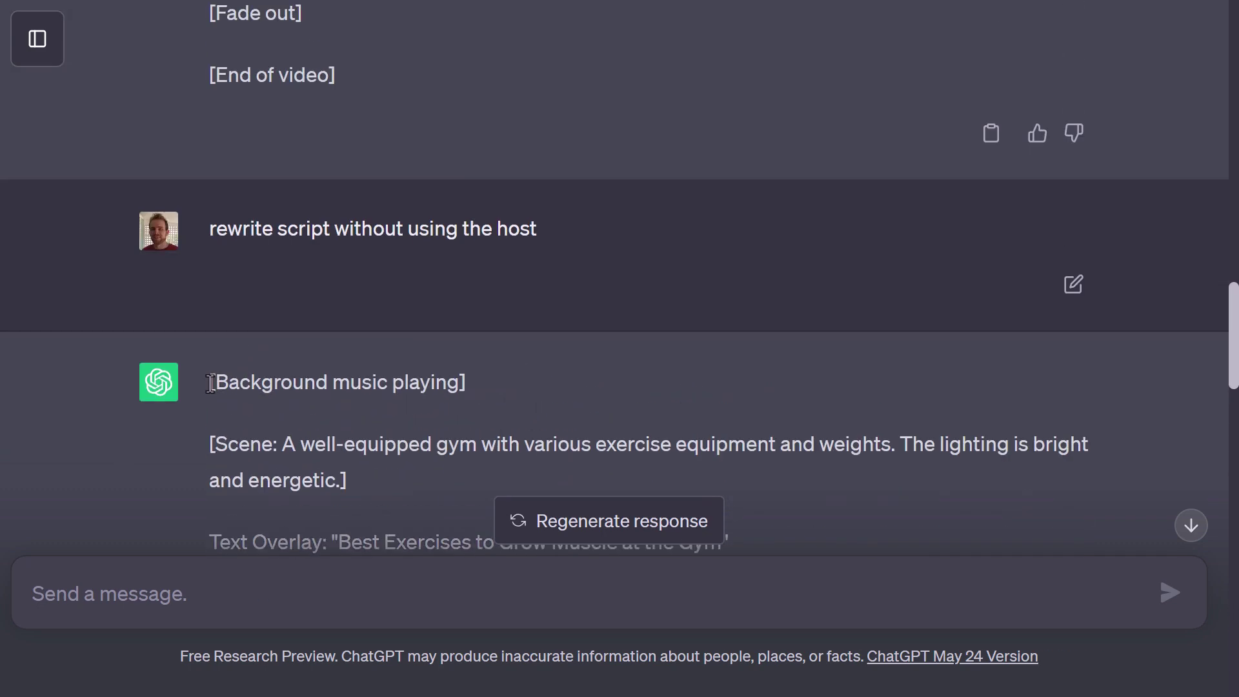
pyautogui.moveTo(210, 383); pyautogui.dragTo(210, 352)
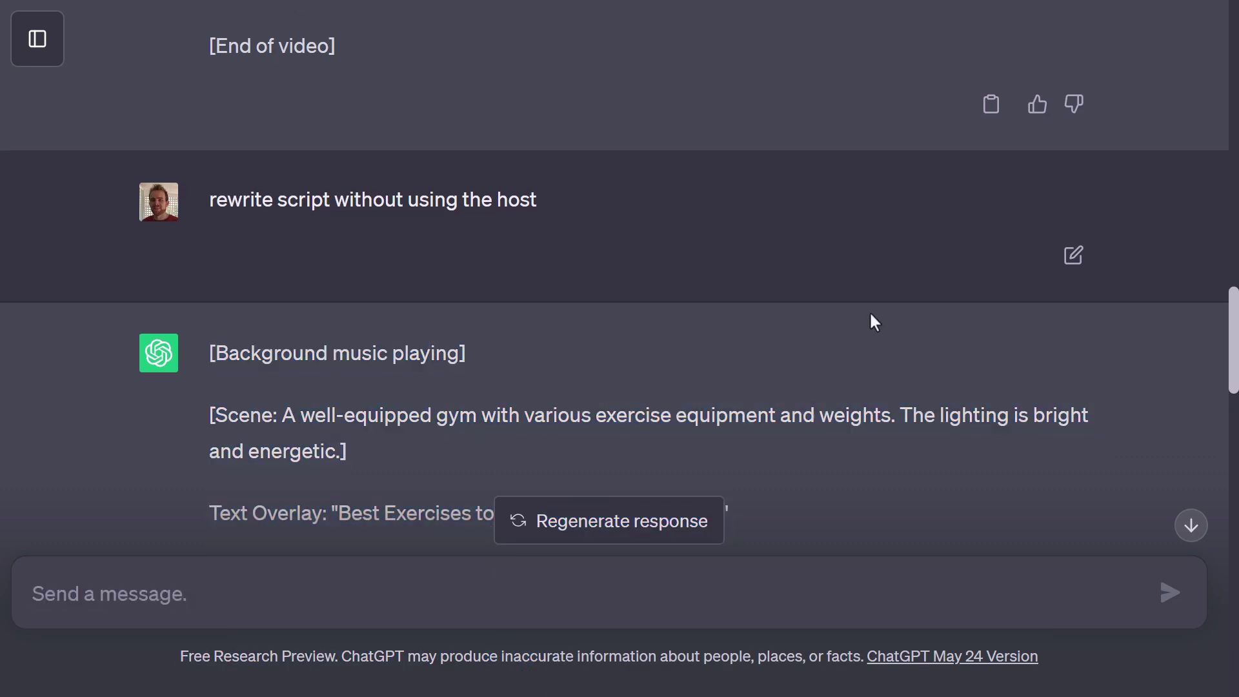
pyautogui.moveTo(1233, 347); pyautogui.dragTo(1231, 621)
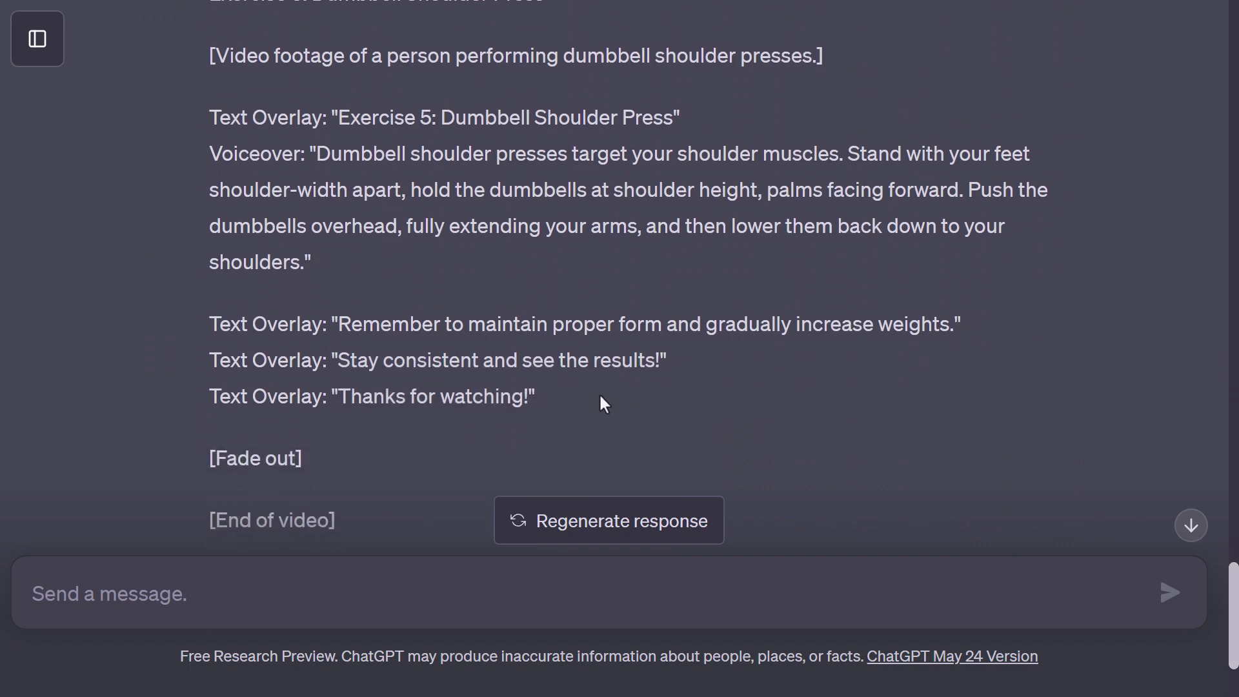
pyautogui.keyDown('shift'); pyautogui.click(336, 522); pyautogui.keyUp('shift')
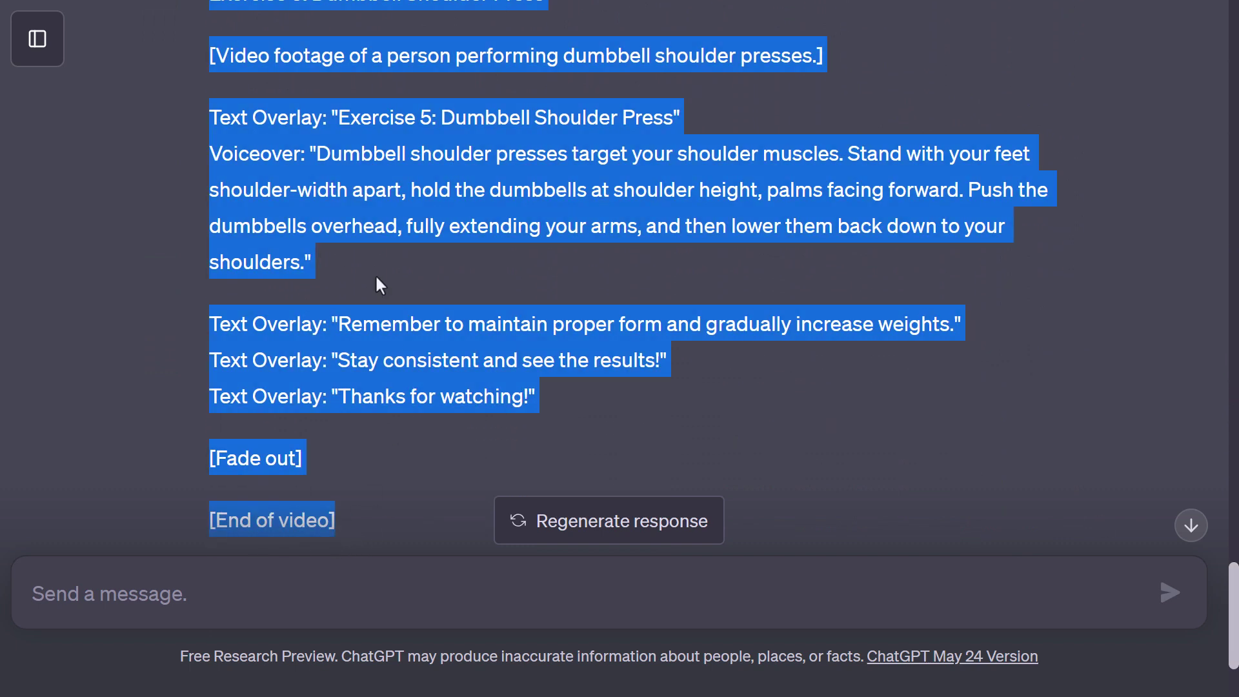
pyautogui.rightClick(389, 183)
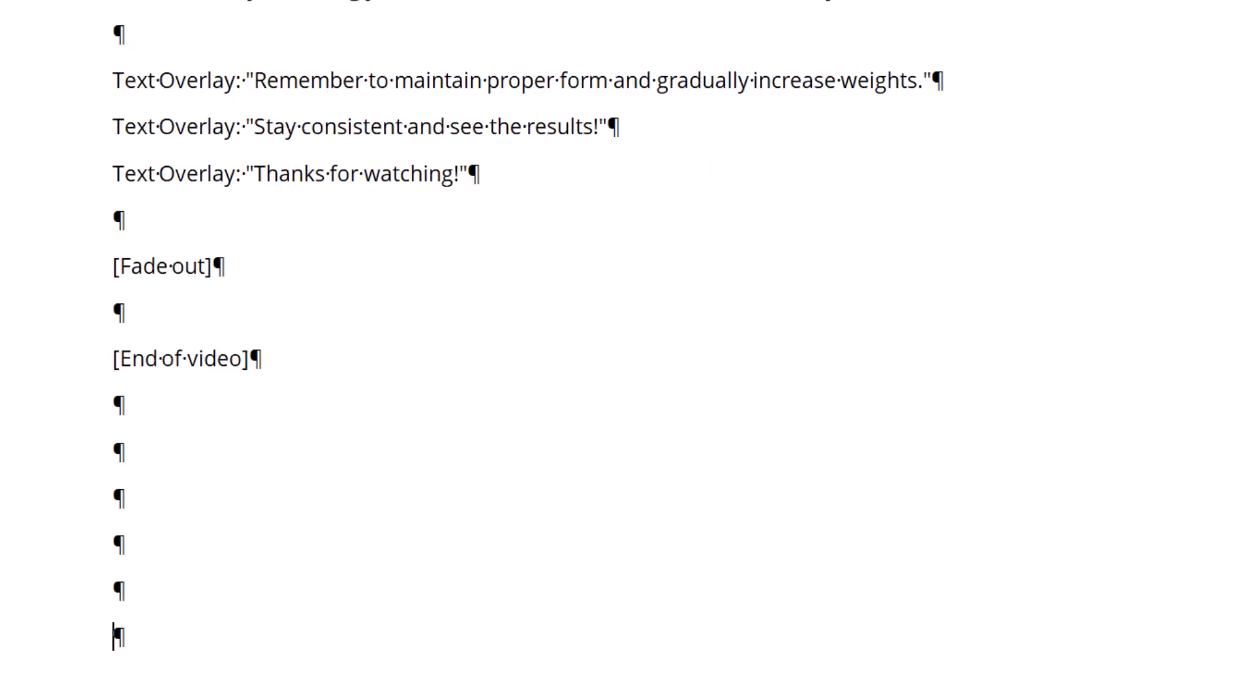
# Delete the "[Background music playing]" and "[Scene: ...]" lines with their blank lines from the start of the script.
pyautogui.scroll(5, 351, 351)
pyautogui.scroll(15, 351, 354)
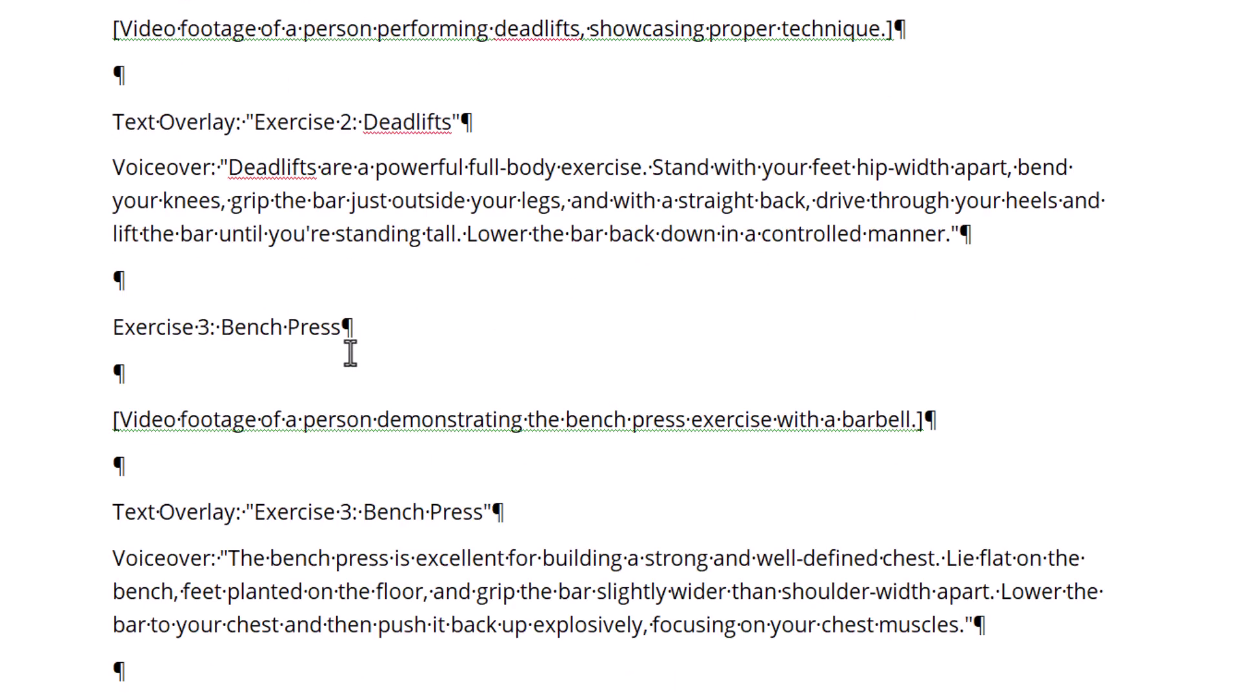
pyautogui.scroll(1, 350, 354)
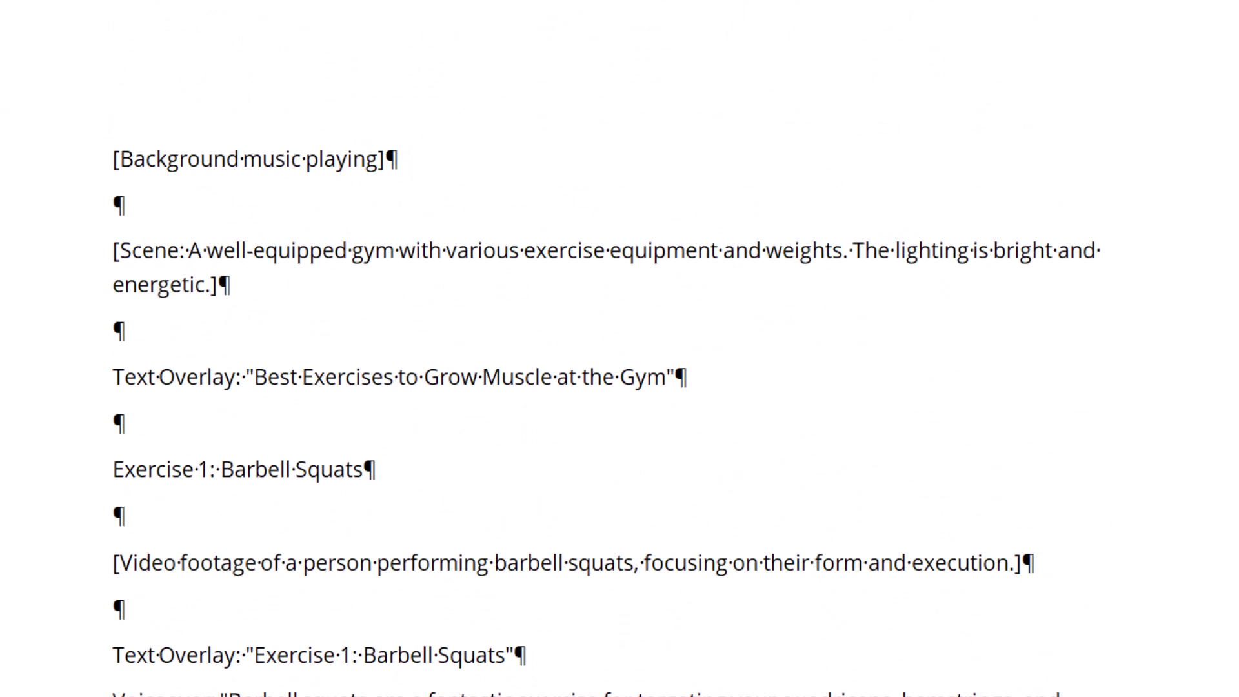
pyautogui.click(155, 251)
pyautogui.moveTo(236, 288); pyautogui.dragTo(102, 253)
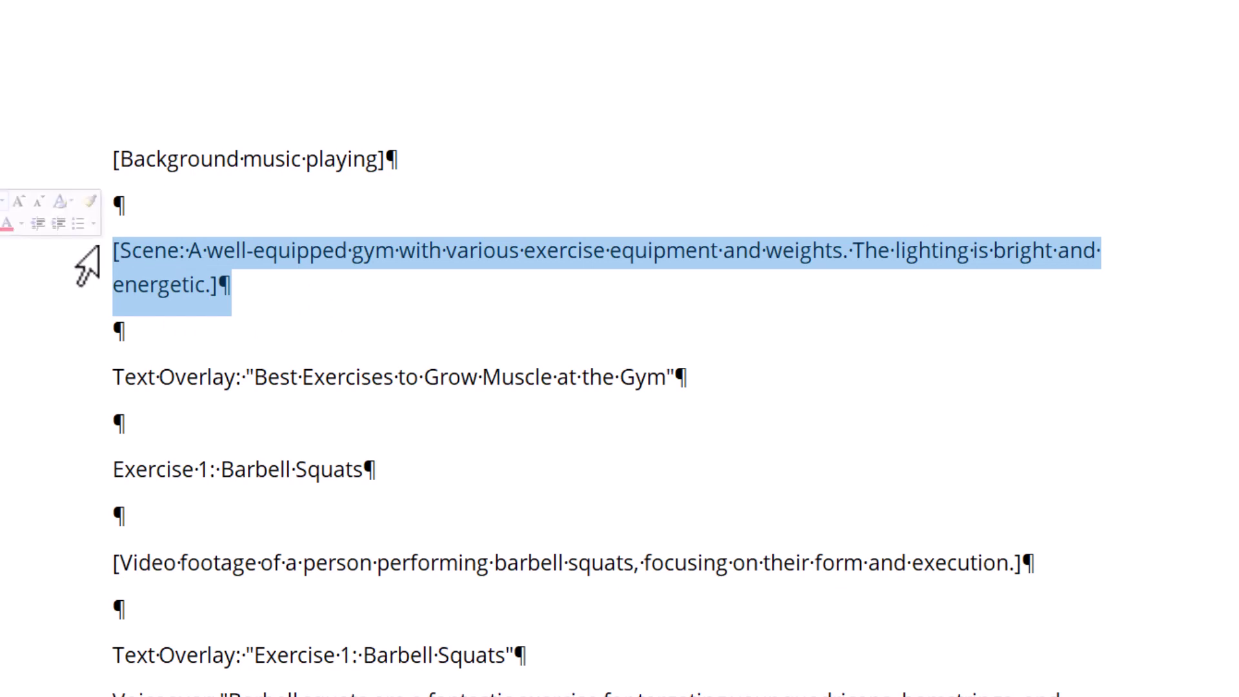
pyautogui.moveTo(146, 336); pyautogui.dragTo(85, 138)
pyautogui.press('Delete')
pyautogui.press('Delete')
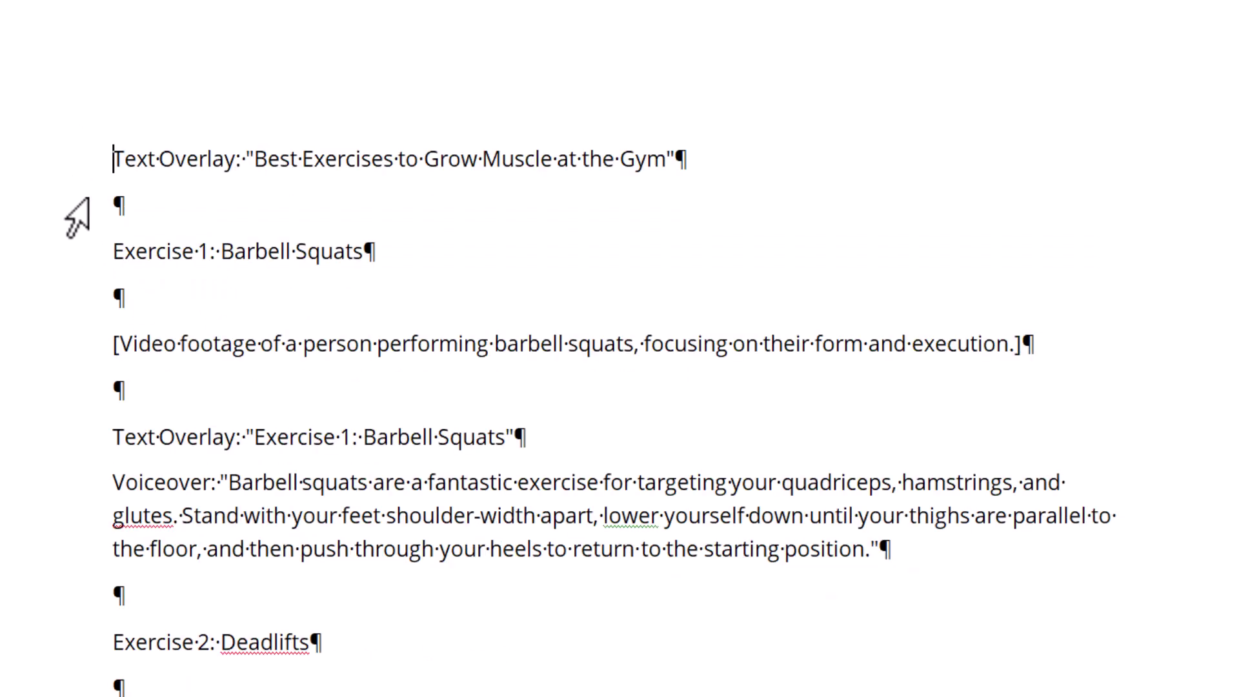
# Trim the opening line to "Best Exercises to Grow Muscle at the Gym" and remove the blank line below it.
pyautogui.moveTo(253, 160); pyautogui.dragTo(117, 160)
pyautogui.press('Delete')
pyautogui.moveTo(548, 157); pyautogui.dragTo(526, 157)
pyautogui.press('Delete')
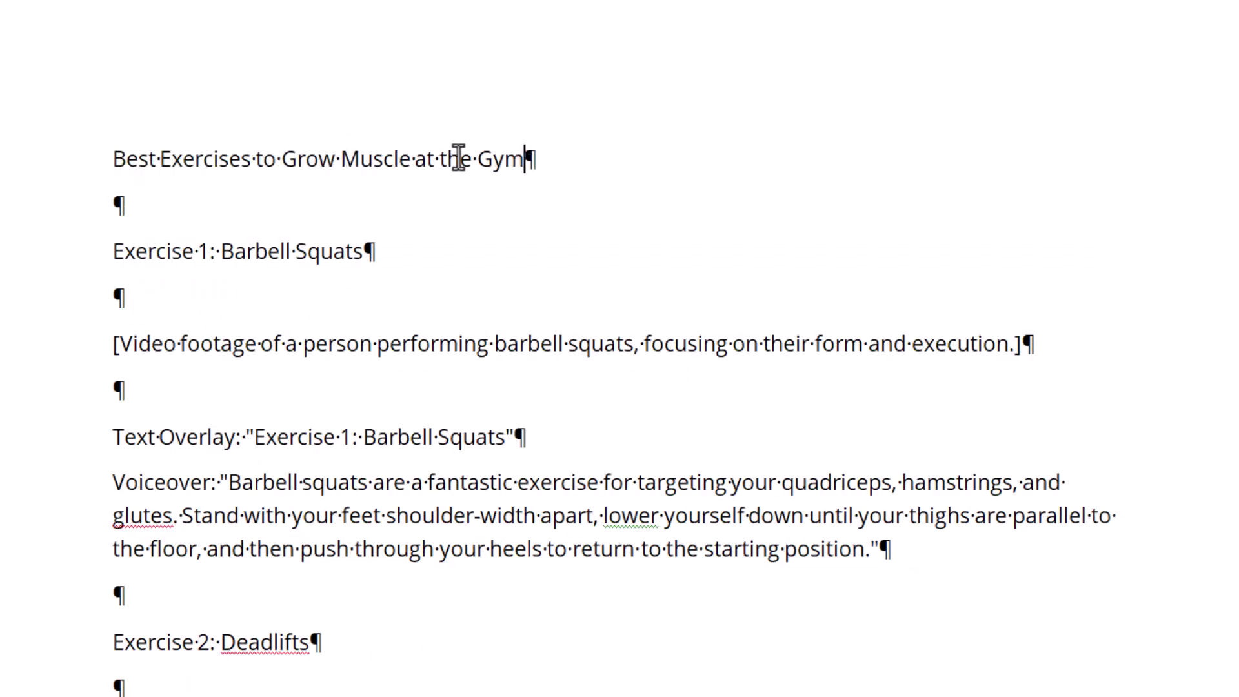
pyautogui.click(157, 205)
pyautogui.press('Delete')
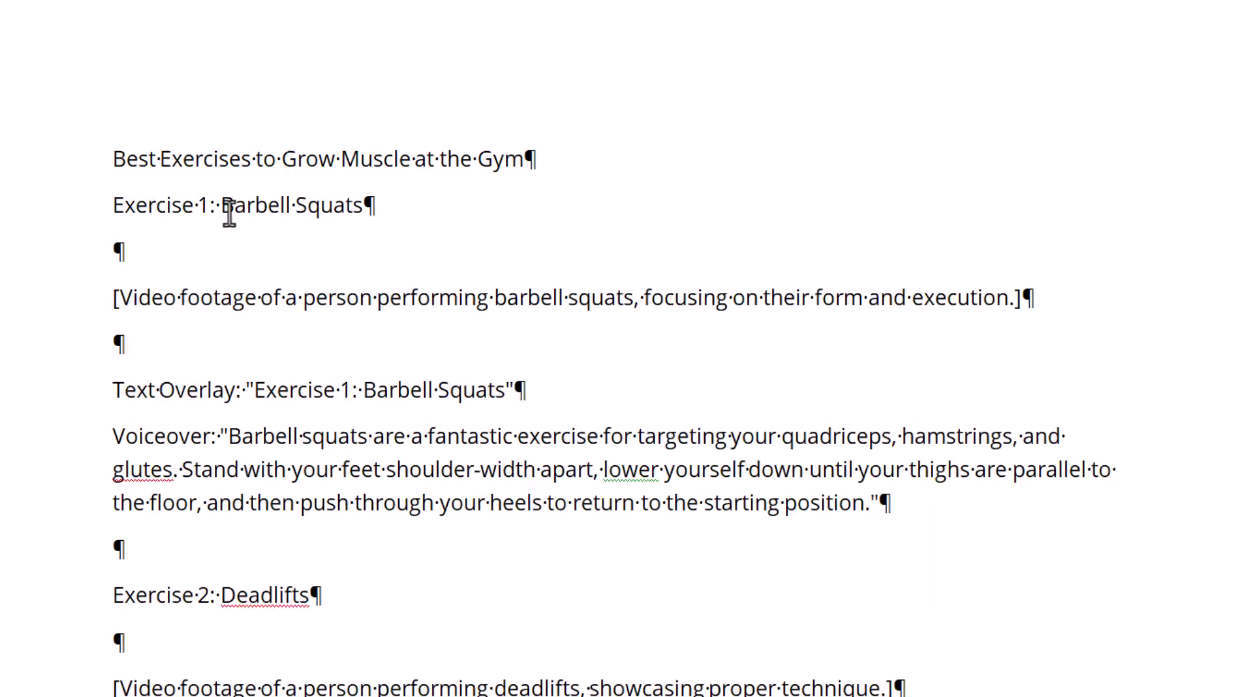
# Reduce the Exercise 1 section to its heading and narration, removing the footage and overlay lines, "Voiceover:" label, quotation marks and blank lines.
pyautogui.moveTo(120, 253); pyautogui.dragTo(619, 401)
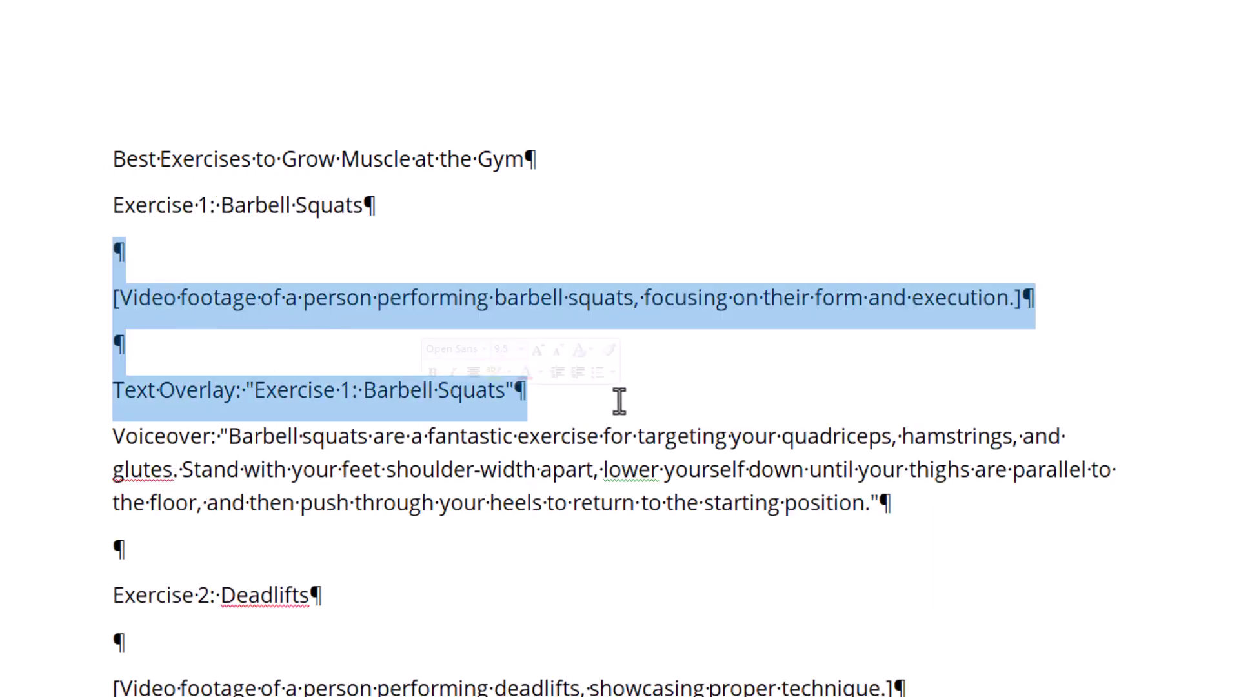
pyautogui.press('Delete')
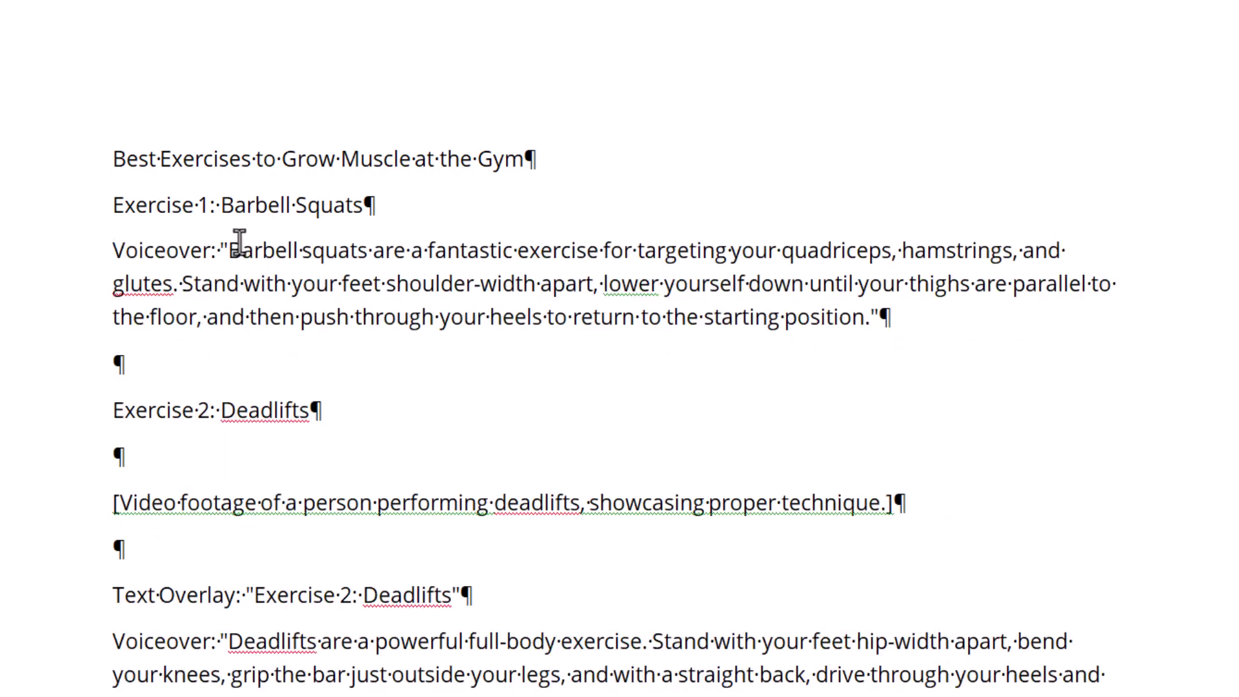
pyautogui.moveTo(228, 252); pyautogui.dragTo(111, 262)
pyautogui.press('Delete')
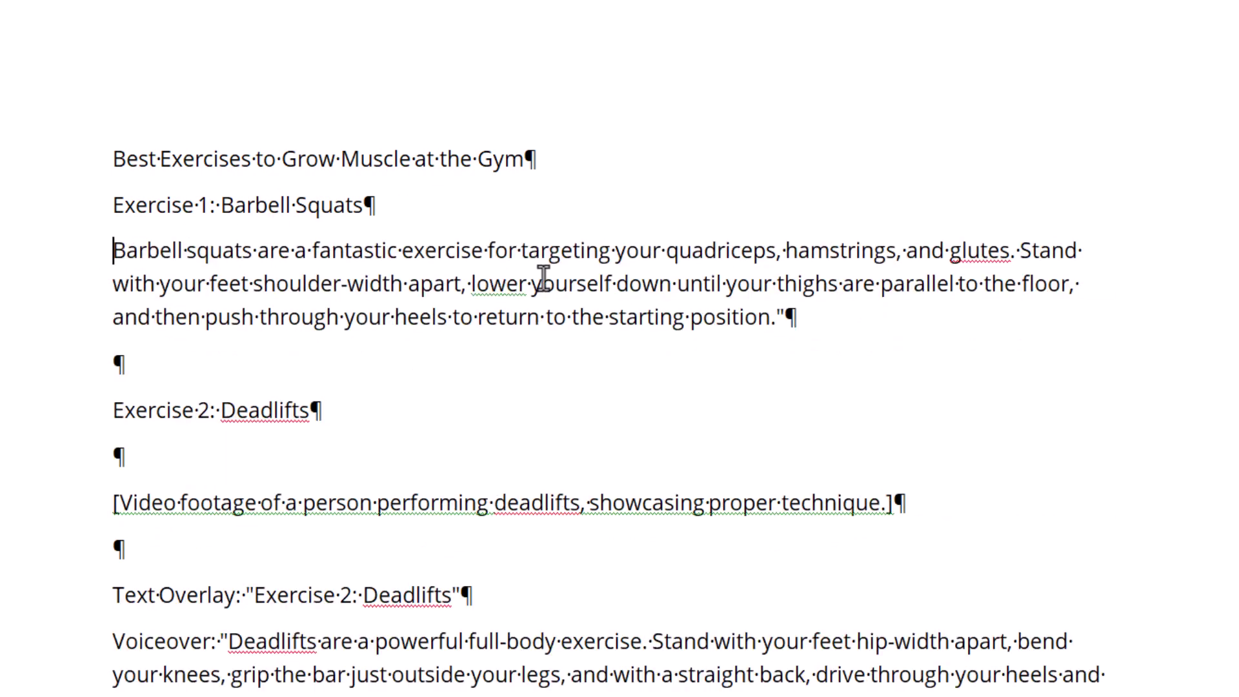
pyautogui.moveTo(755, 312); pyautogui.dragTo(766, 310)
pyautogui.click(776, 316)
pyautogui.press('Delete')
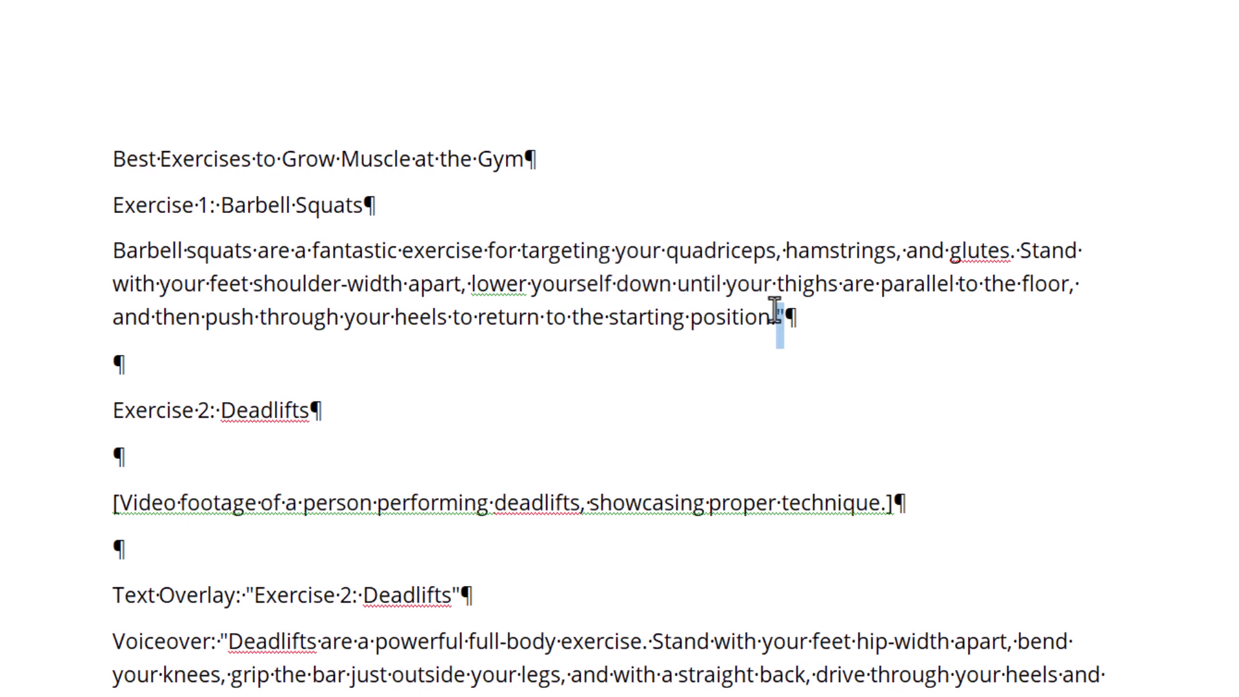
pyautogui.press('Delete')
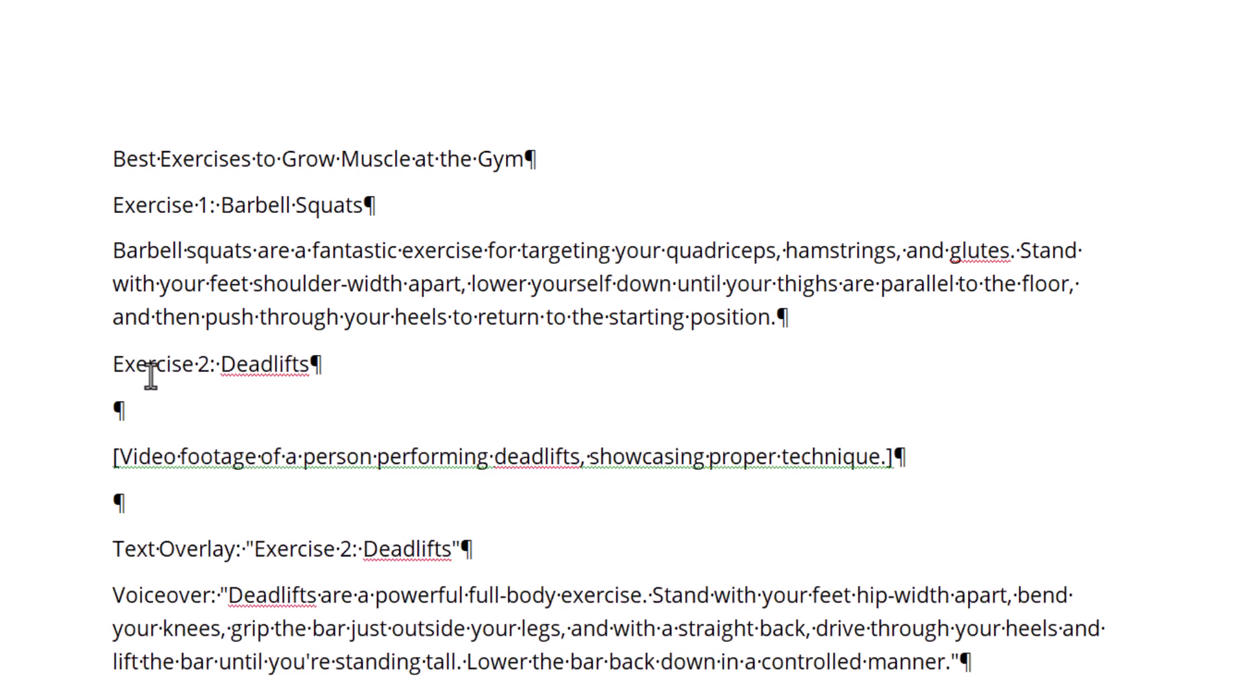
# Delete the video footage line and its surrounding blank lines under the "Exercise 2: Deadlifts" heading.
pyautogui.moveTo(133, 390); pyautogui.dragTo(194, 520)
pyautogui.press('Delete')
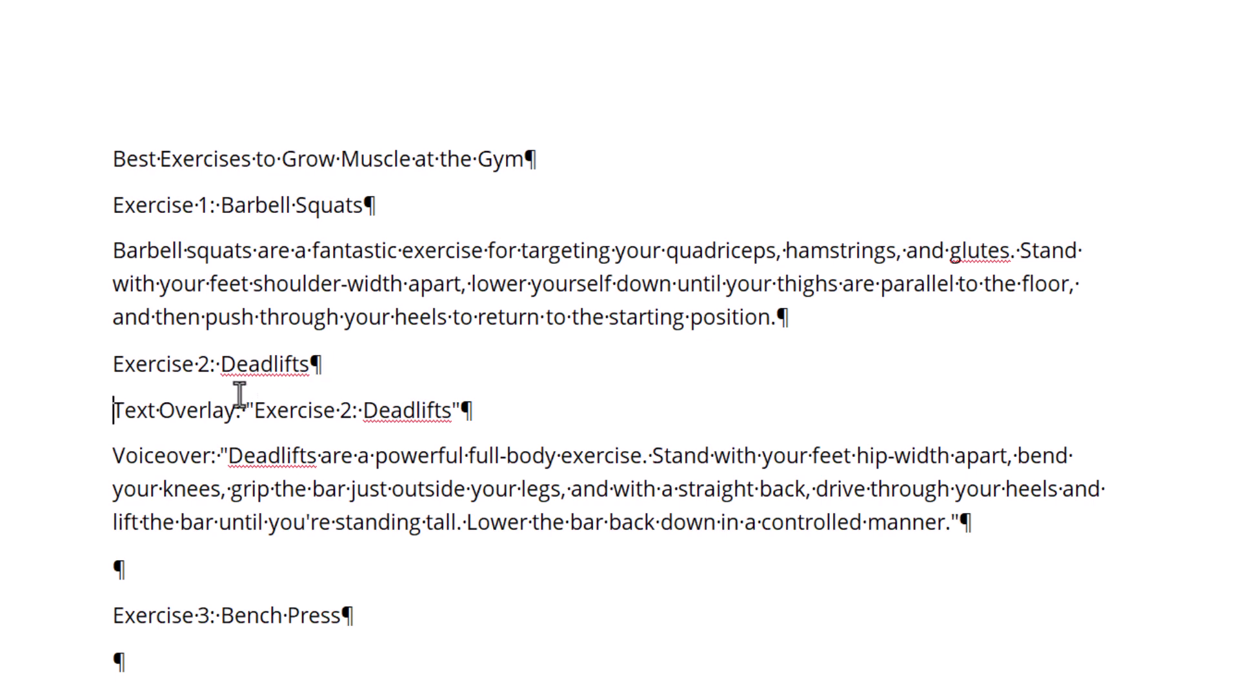
# Make the "Exercise 1: Barbell Squats" and "Exercise 2: Deadlifts" headings bold.
pyautogui.press('Up')
pyautogui.moveTo(374, 207); pyautogui.dragTo(133, 204)
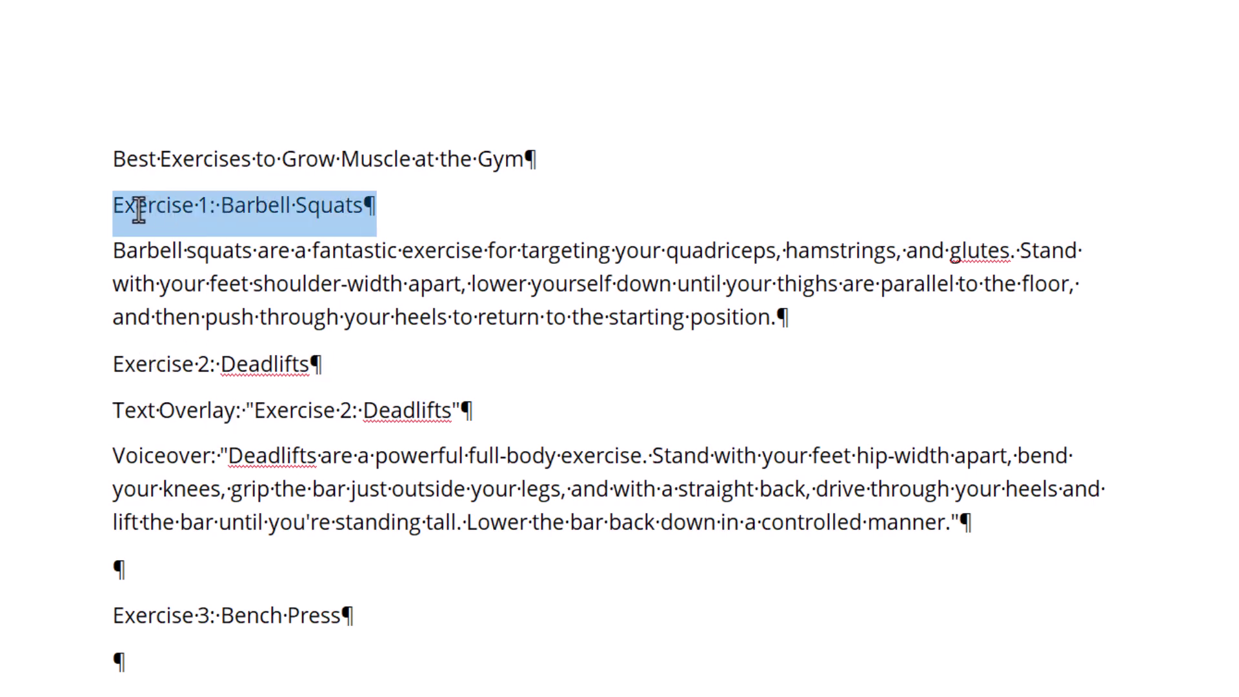
pyautogui.hotkey('ctrl', 'b')
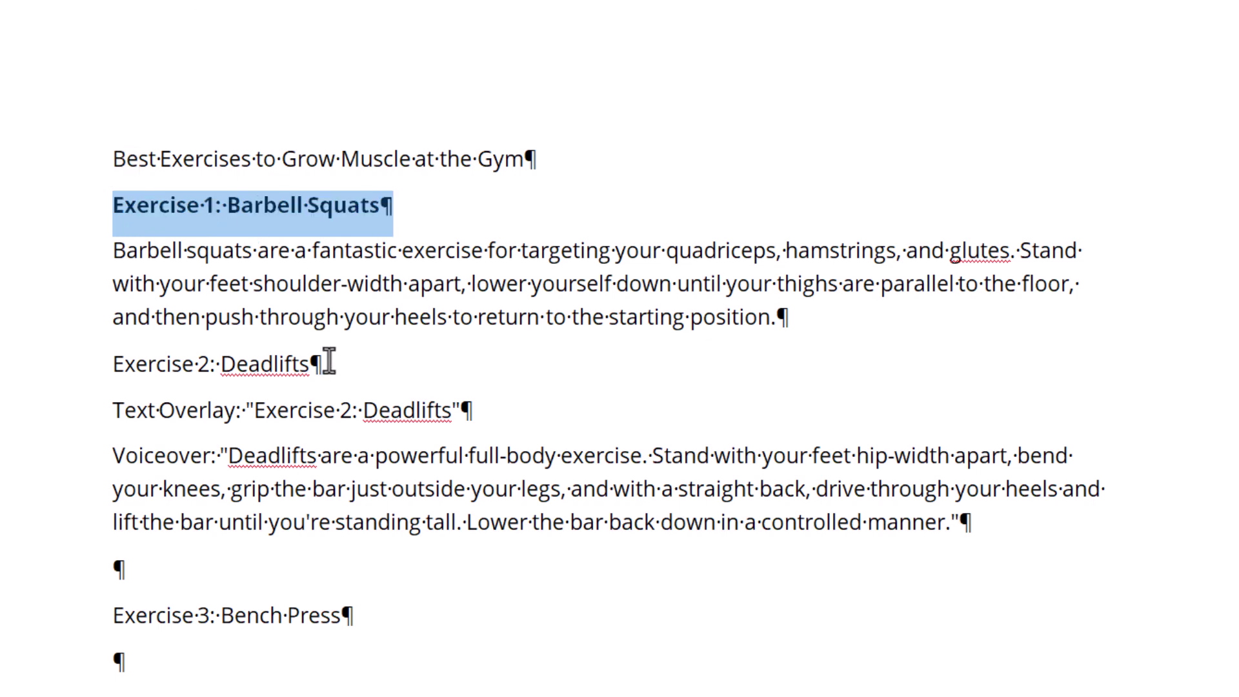
pyautogui.moveTo(329, 363); pyautogui.dragTo(100, 361)
pyautogui.hotkey('ctrl', 'b')
# Remove the text overlay line under Exercise 2 and strip the "Voiceover:" label and quotation marks from its narration.
pyautogui.click(284, 413)
pyautogui.tripleClick(285, 410)
pyautogui.press('Delete')
pyautogui.moveTo(229, 410); pyautogui.dragTo(122, 413)
pyautogui.press('Delete')
pyautogui.click(851, 475)
pyautogui.press('BackSpace')
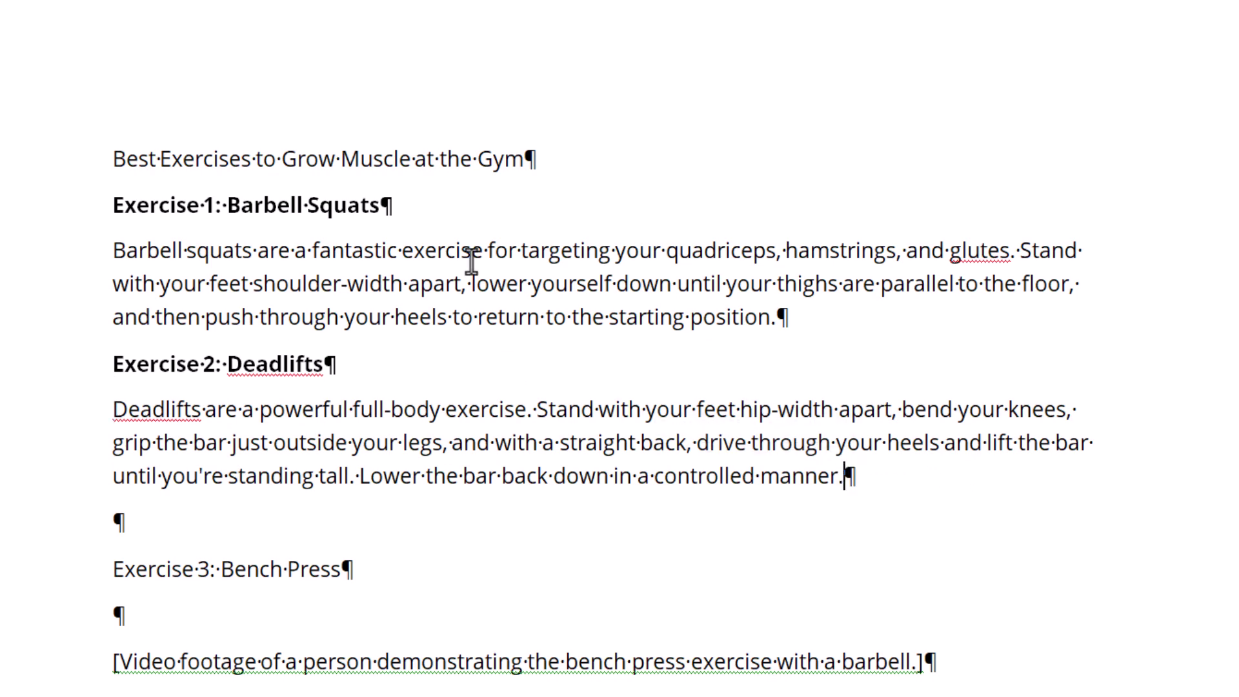
pyautogui.moveTo(114, 363); pyautogui.dragTo(314, 367)
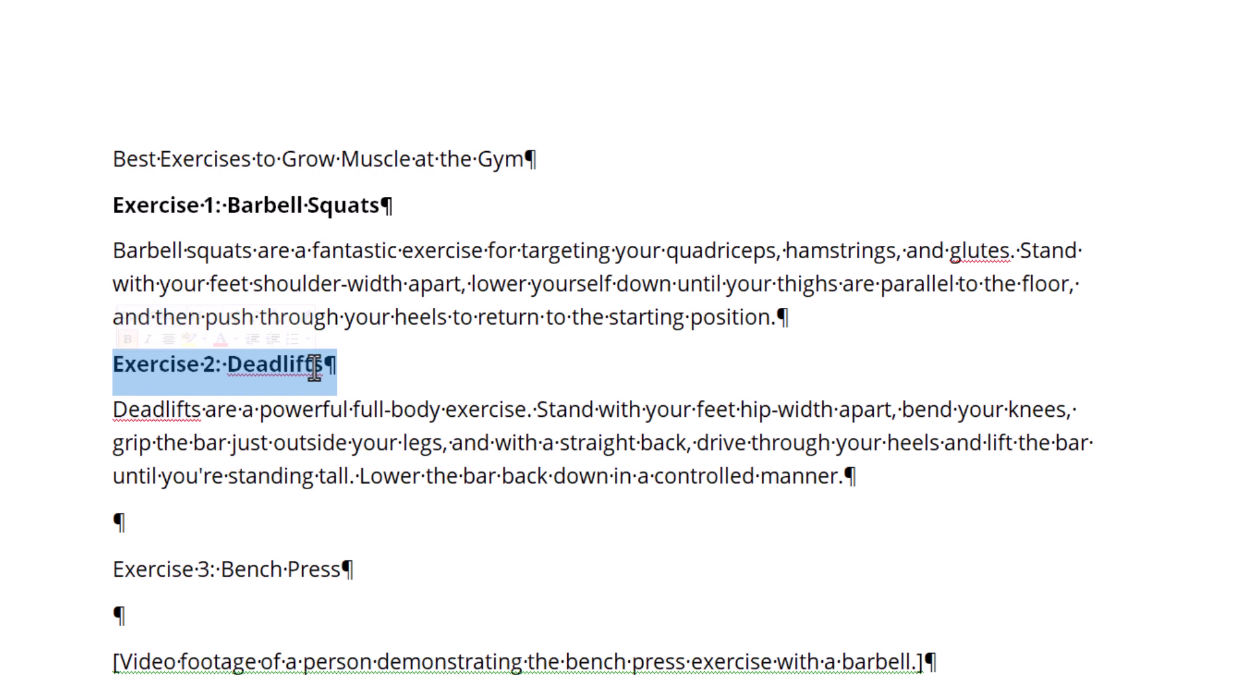
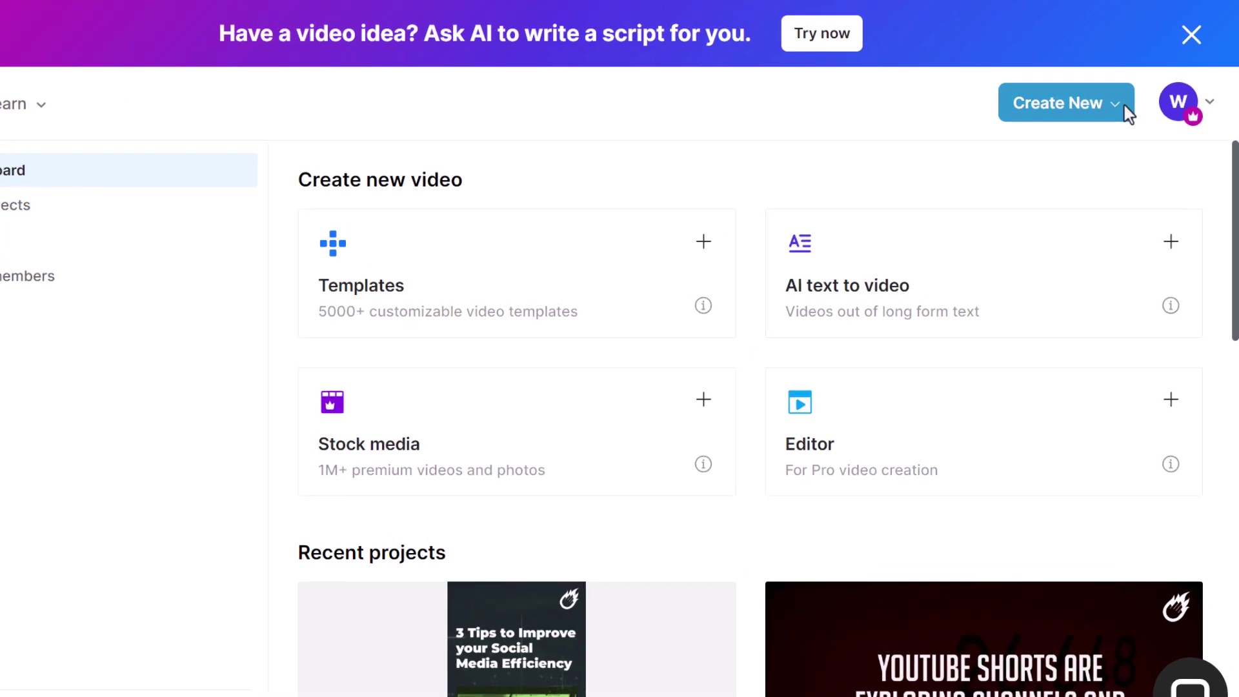
# Start creating a new AI text to video project in InVideo.
pyautogui.click(1115, 109)
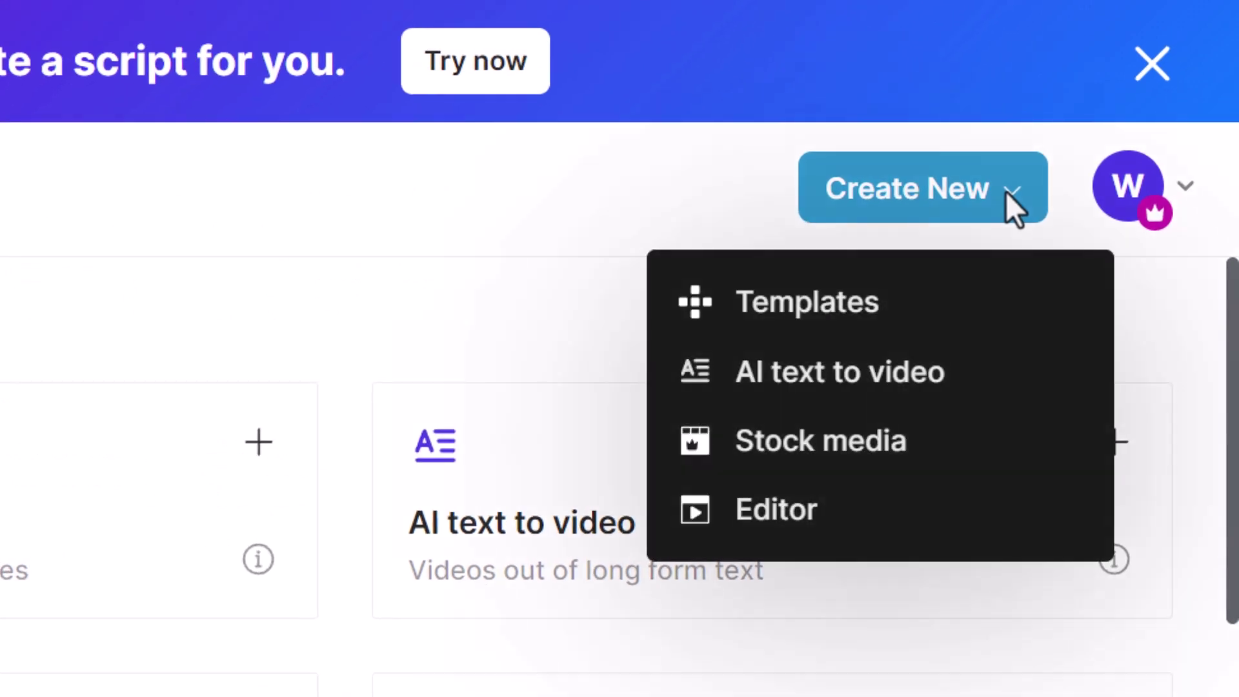
pyautogui.click(865, 374)
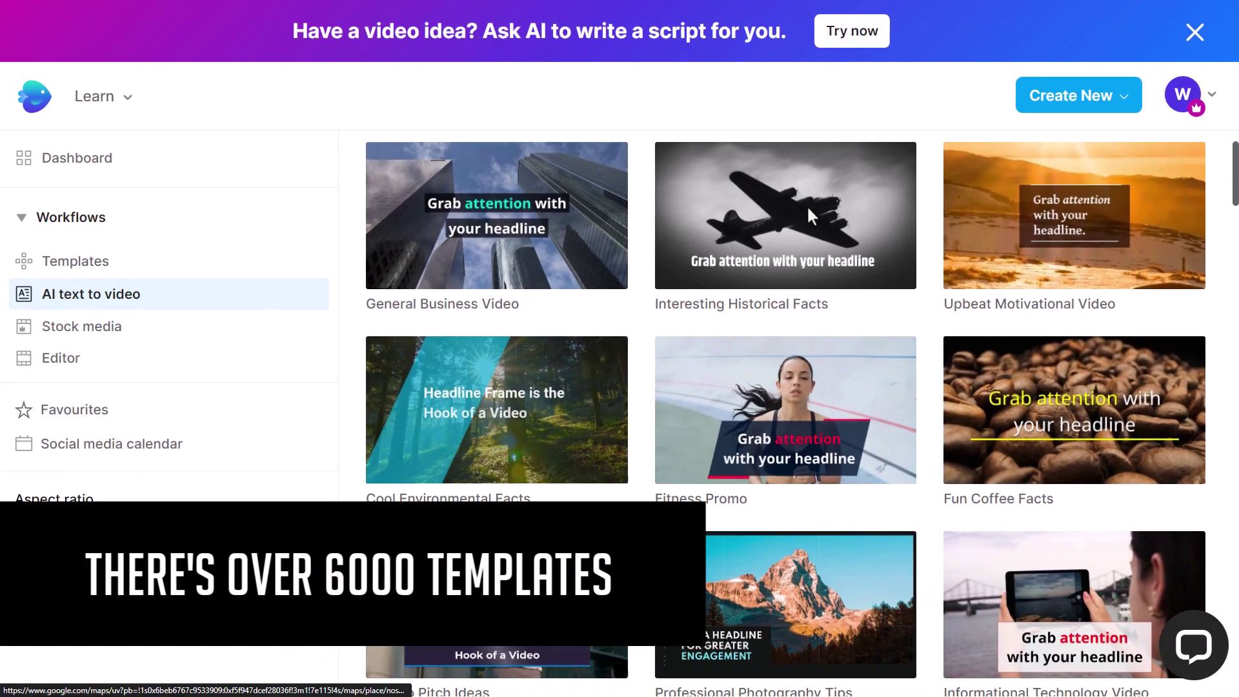
# Browse the landscape AI text to video templates and open the details of the "Interesting Fitness Tips" template.
pyautogui.scroll(-10, 808, 208)
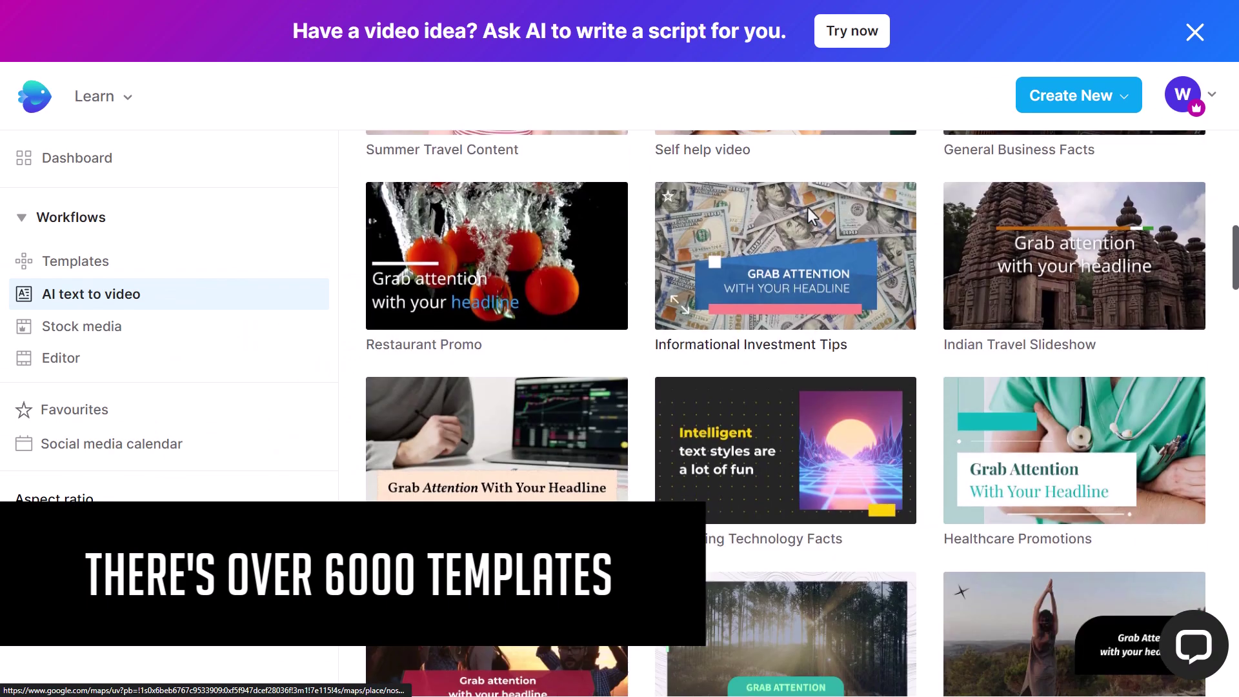
pyautogui.scroll(-3, 807, 207)
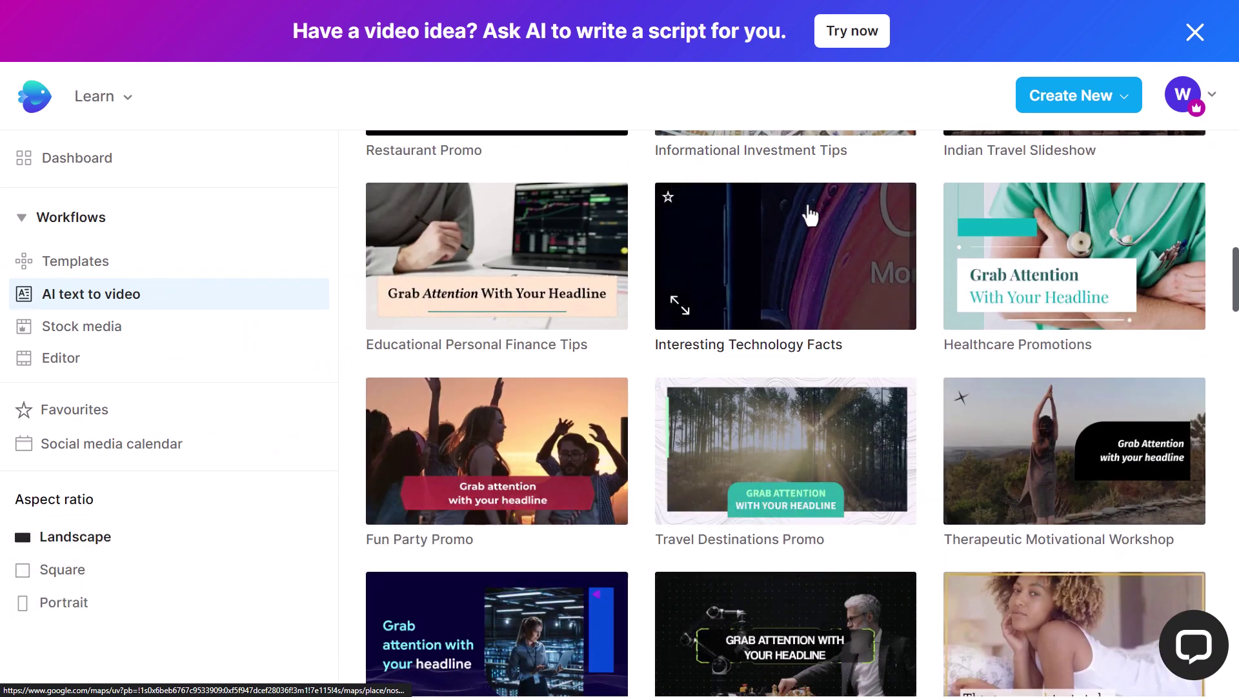
pyautogui.scroll(-8, 936, 284)
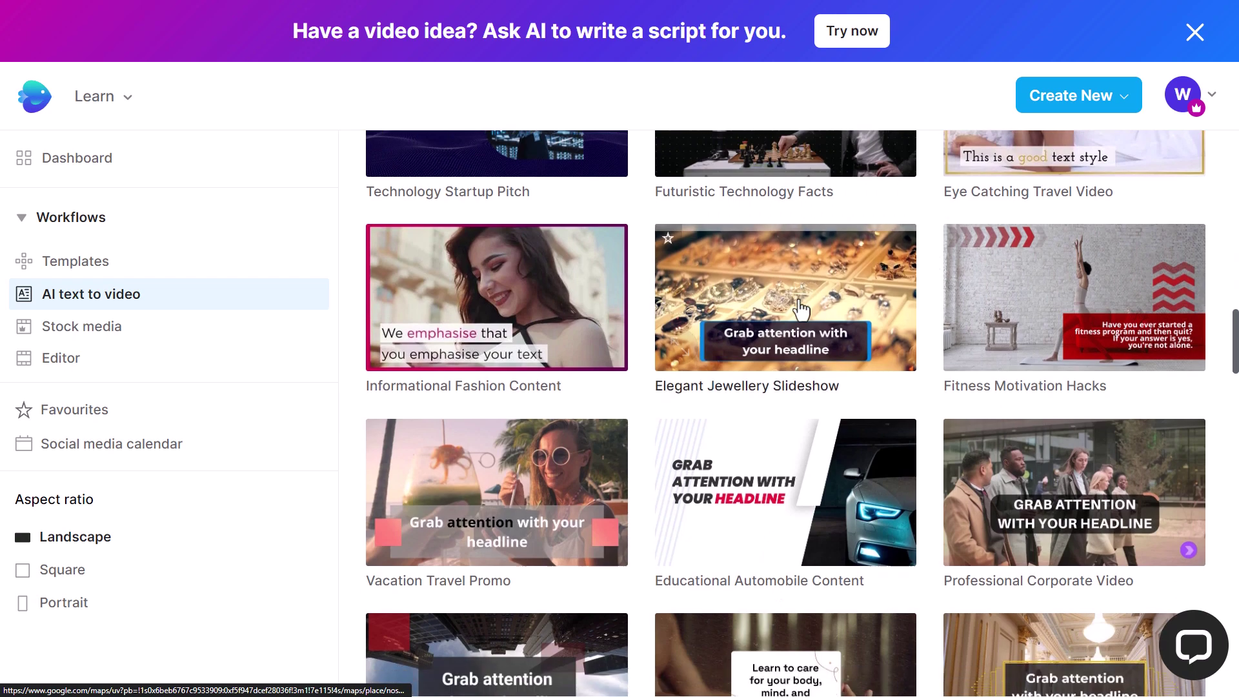
pyautogui.scroll(-3, 802, 310)
pyautogui.scroll(-5, 1005, 300)
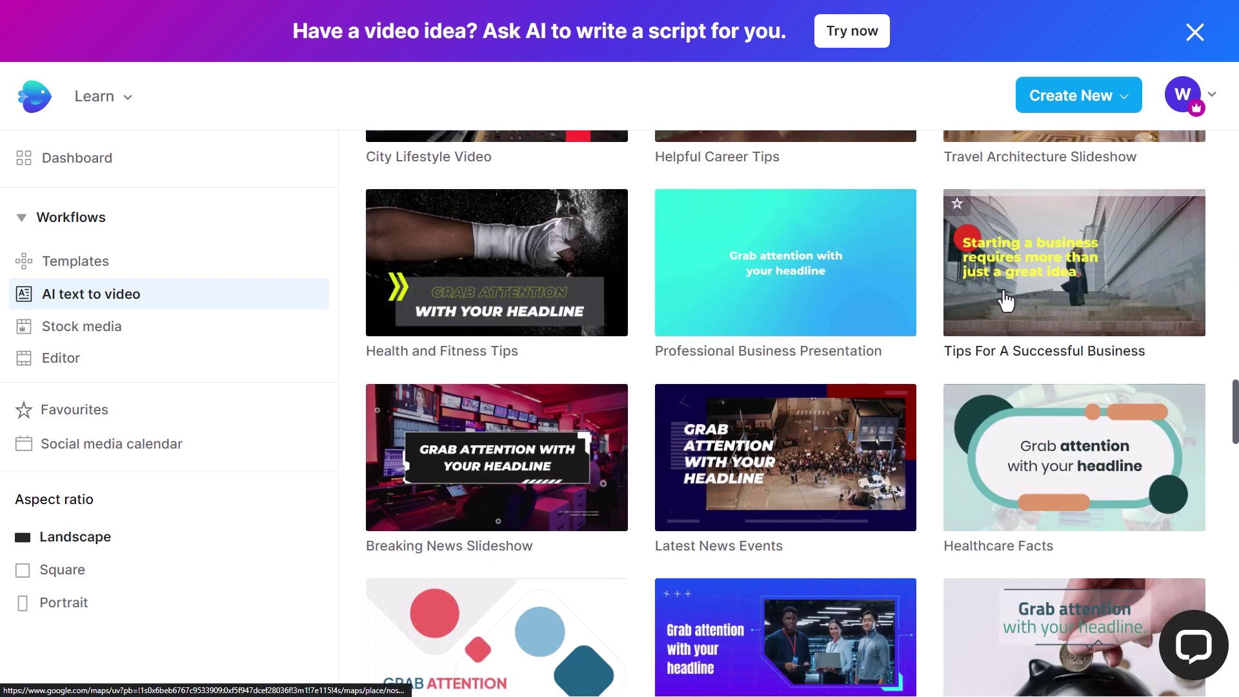
pyautogui.scroll(-10, 1058, 285)
pyautogui.scroll(1, 1032, 336)
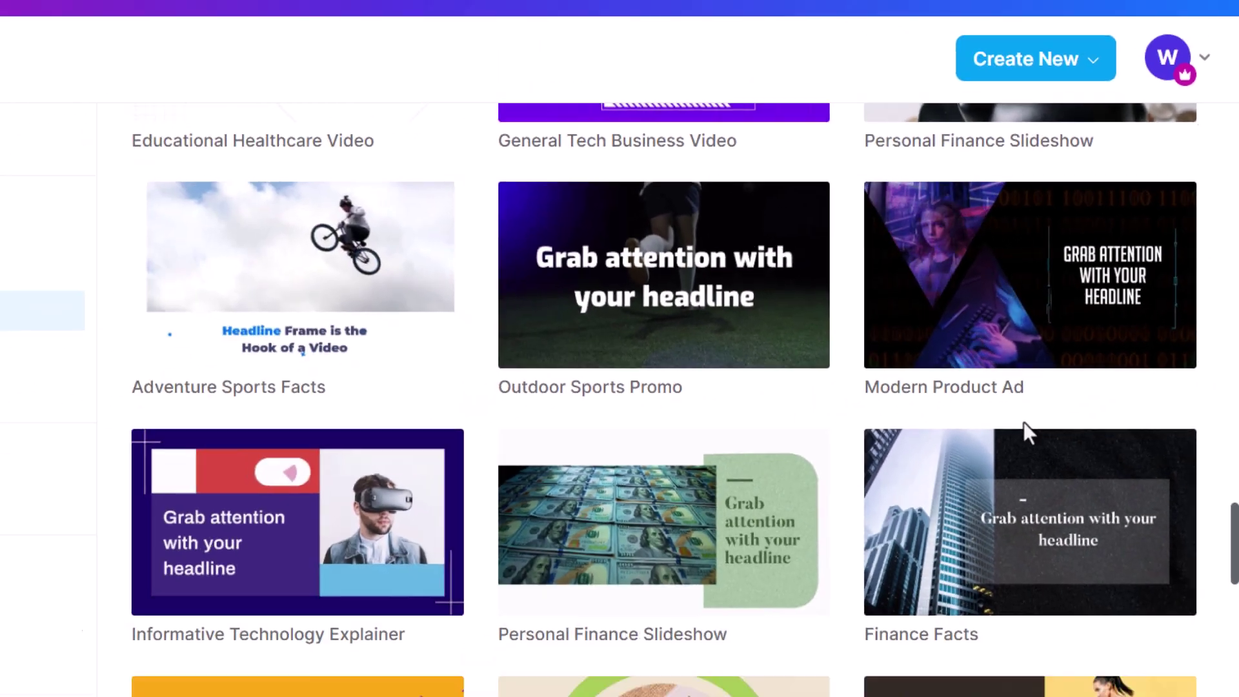
pyautogui.scroll(-5, 1025, 425)
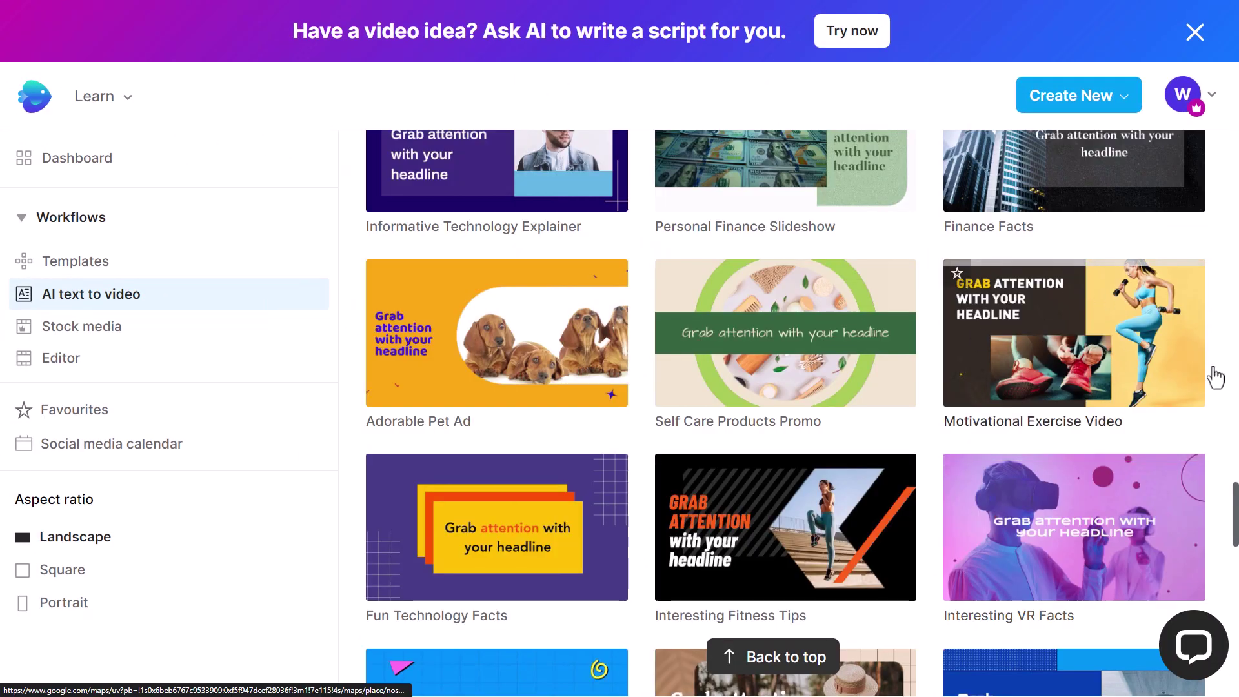
pyautogui.scroll(-2, 1179, 335)
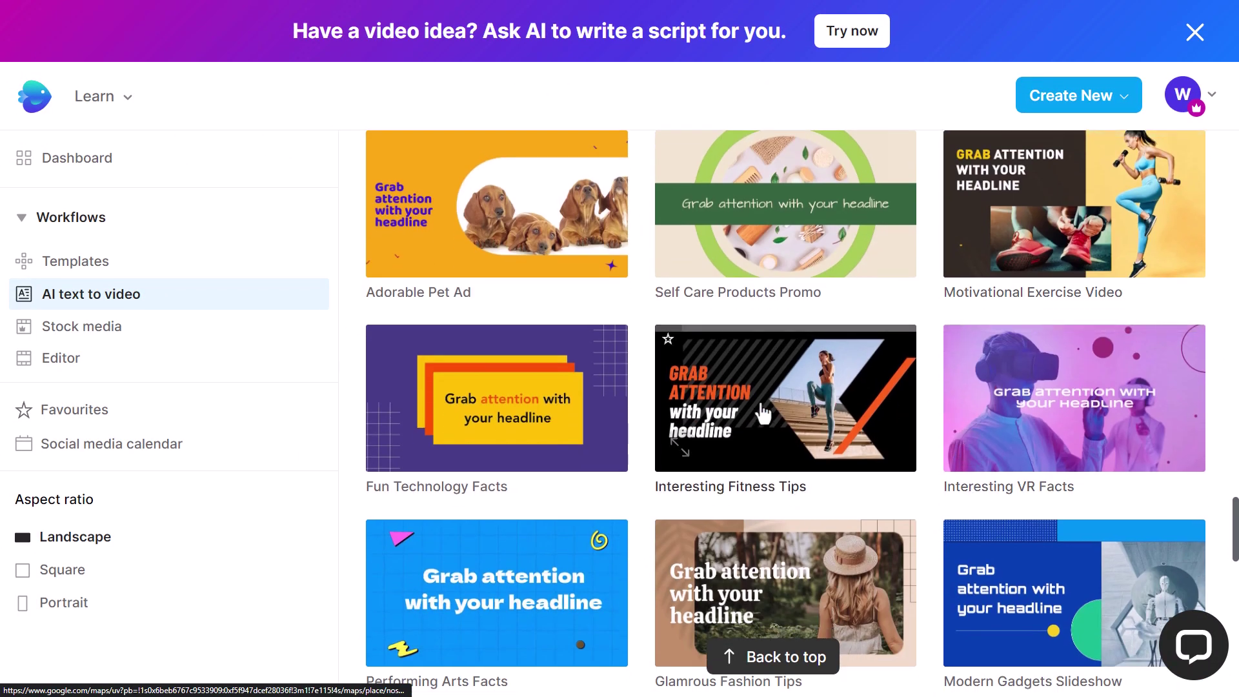
pyautogui.click(816, 397)
pyautogui.scroll(-3, 985, 387)
pyautogui.scroll(3, 1007, 361)
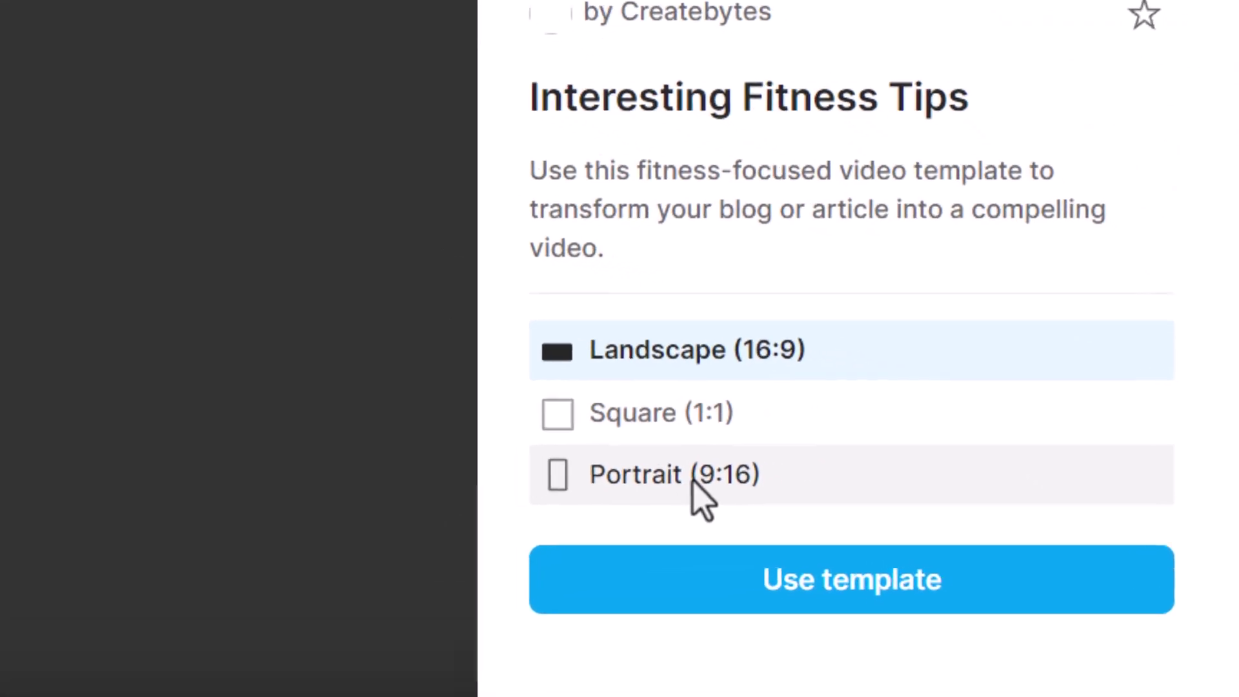
# Choose the Portrait (9:16) format for the "Interesting Fitness Tips" template and start a project from it.
pyautogui.click(956, 435)
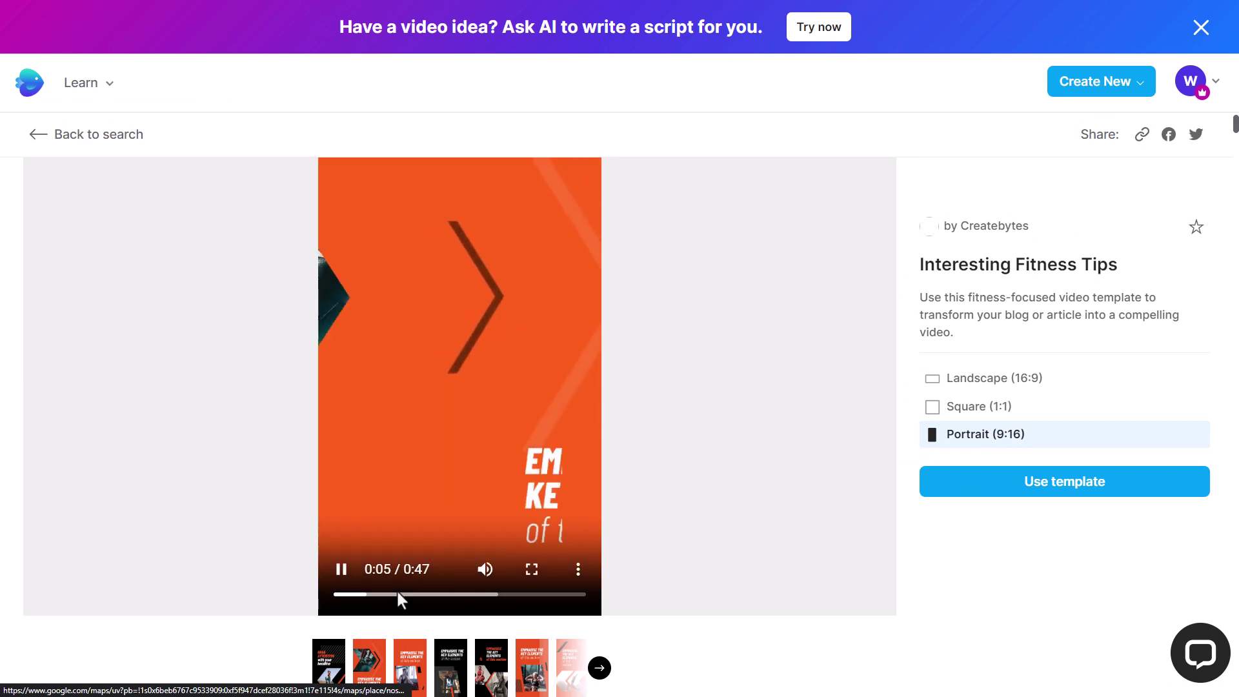
pyautogui.scroll(-2, 402, 646)
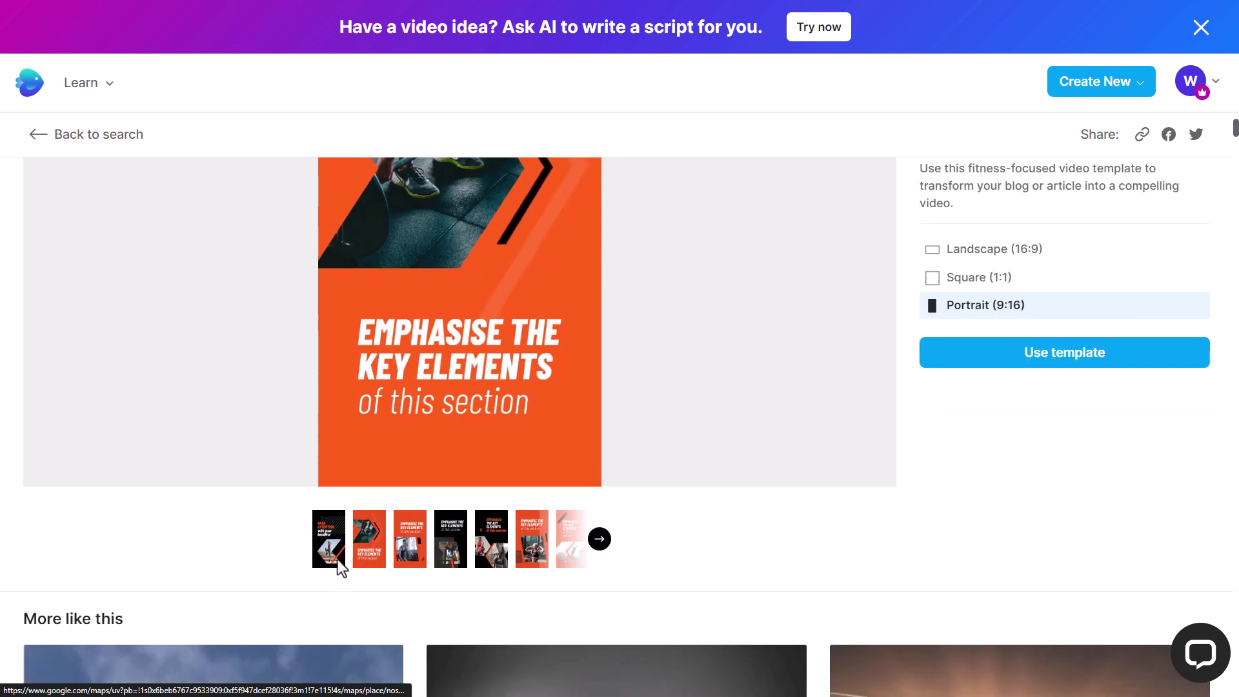
pyautogui.scroll(3, 775, 452)
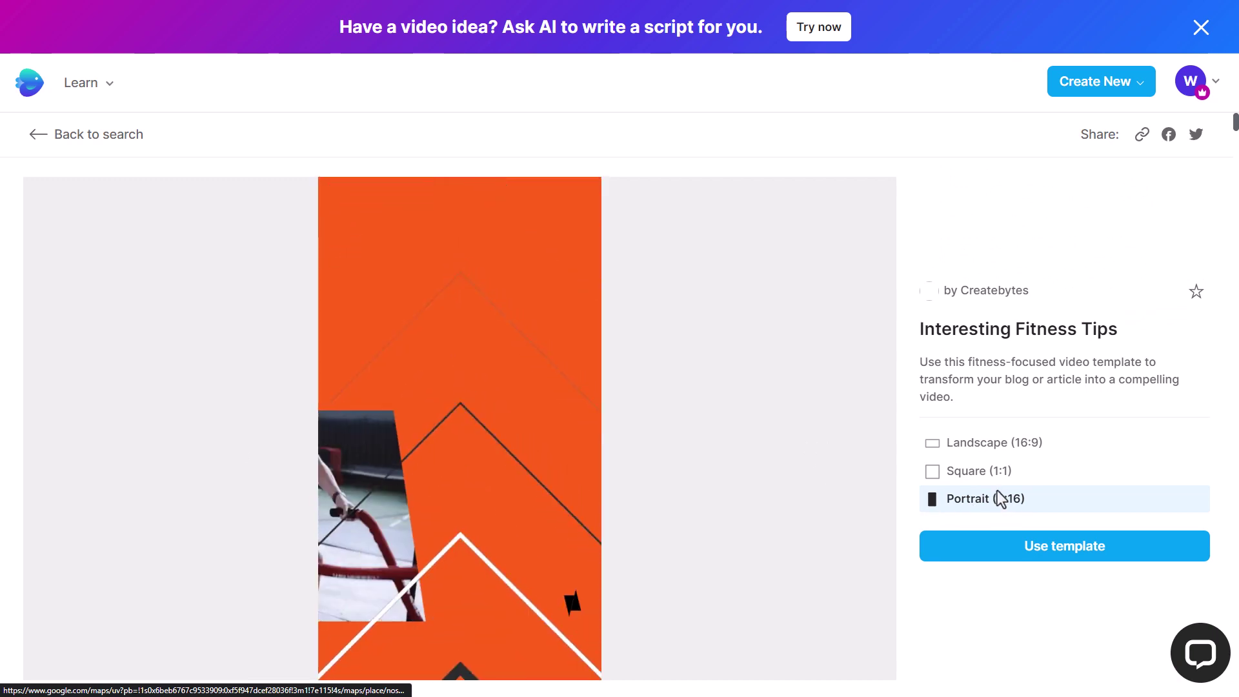
pyautogui.click(1096, 549)
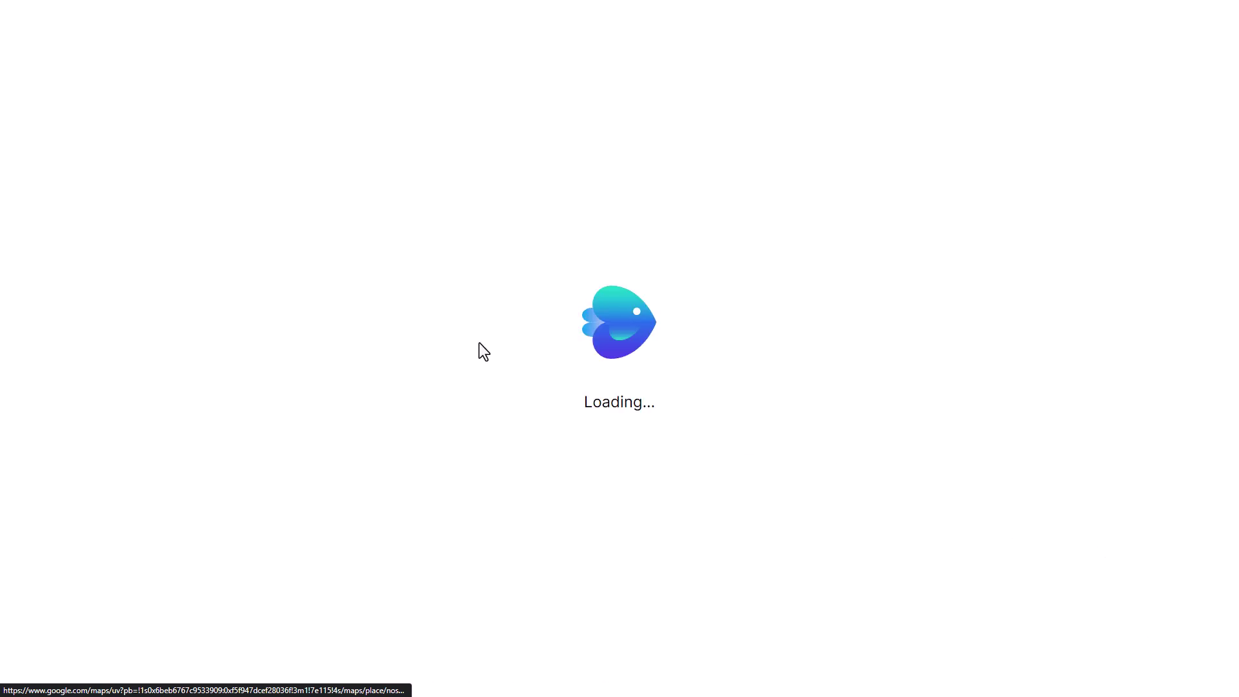
# Paste the copied gym exercise script into the project's script and include iStock and Premium media in the auto-suggestions.
pyautogui.click(91, 175)
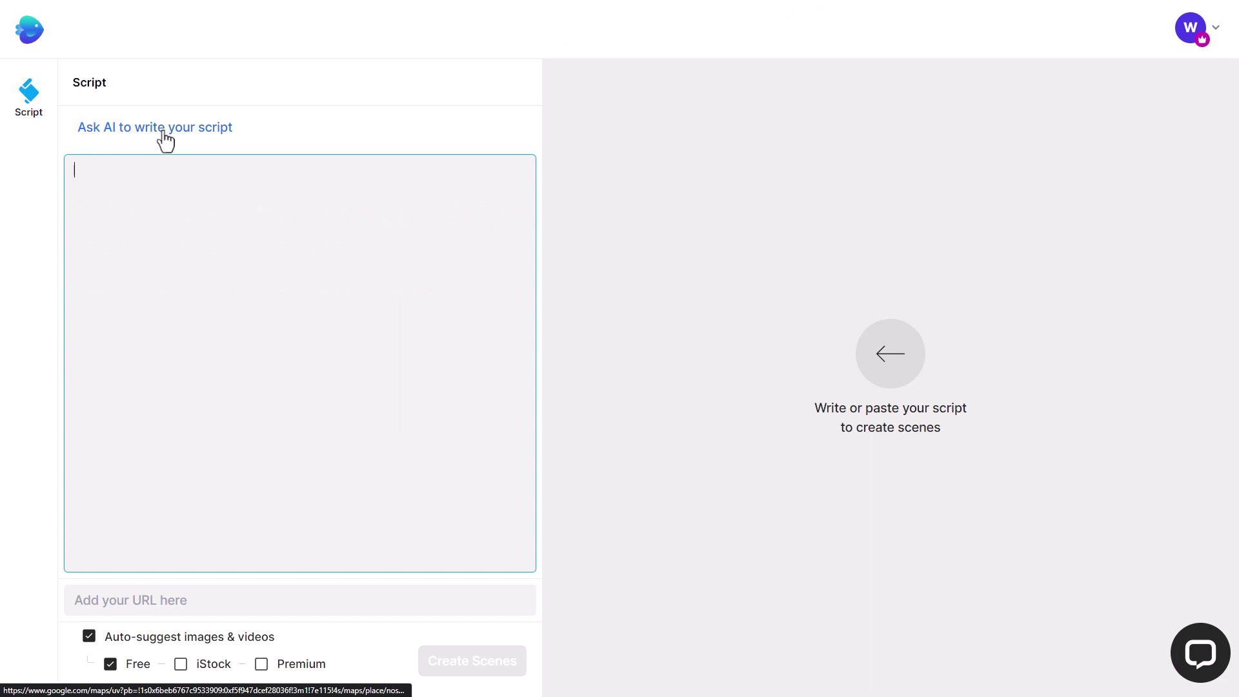
pyautogui.rightClick(89, 171)
pyautogui.click(134, 270)
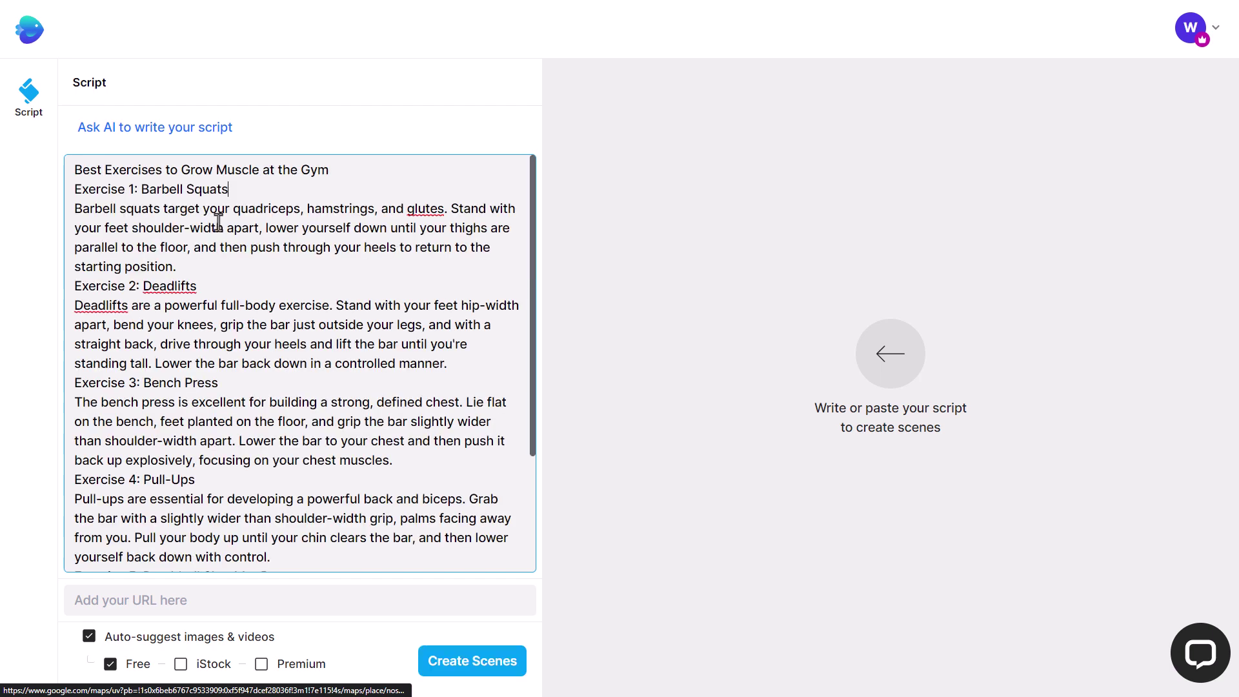
pyautogui.scroll(-2, 335, 471)
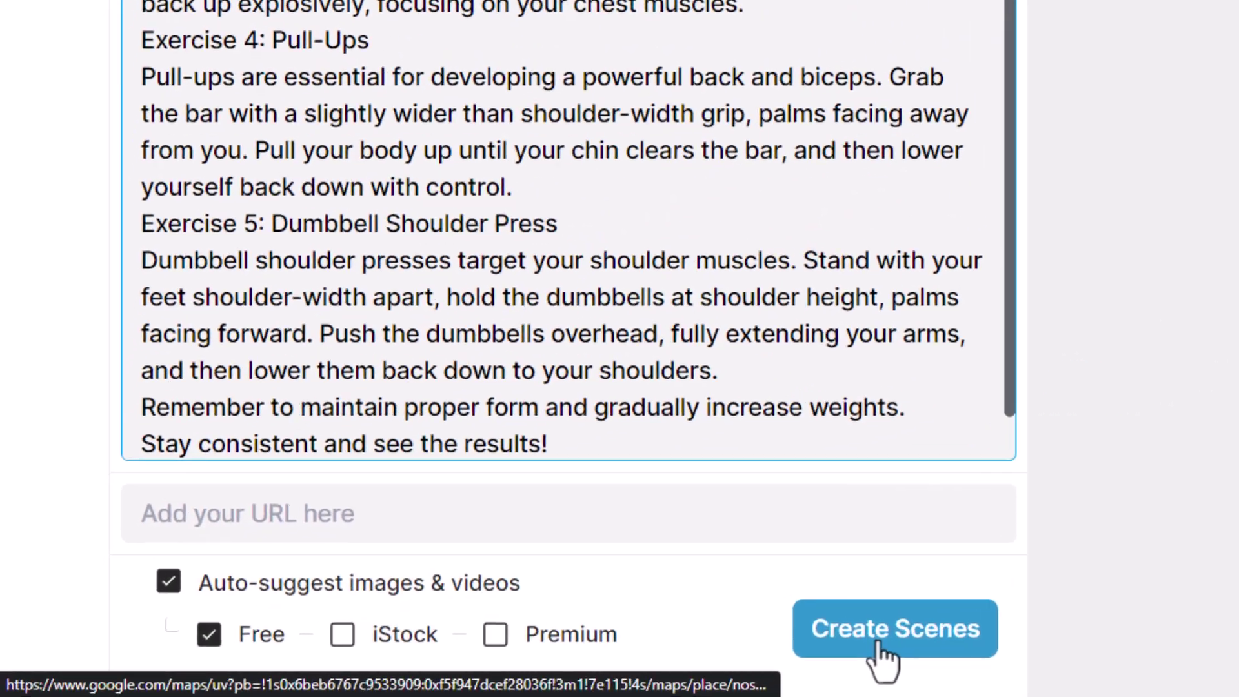
pyautogui.scroll(-1, 372, 567)
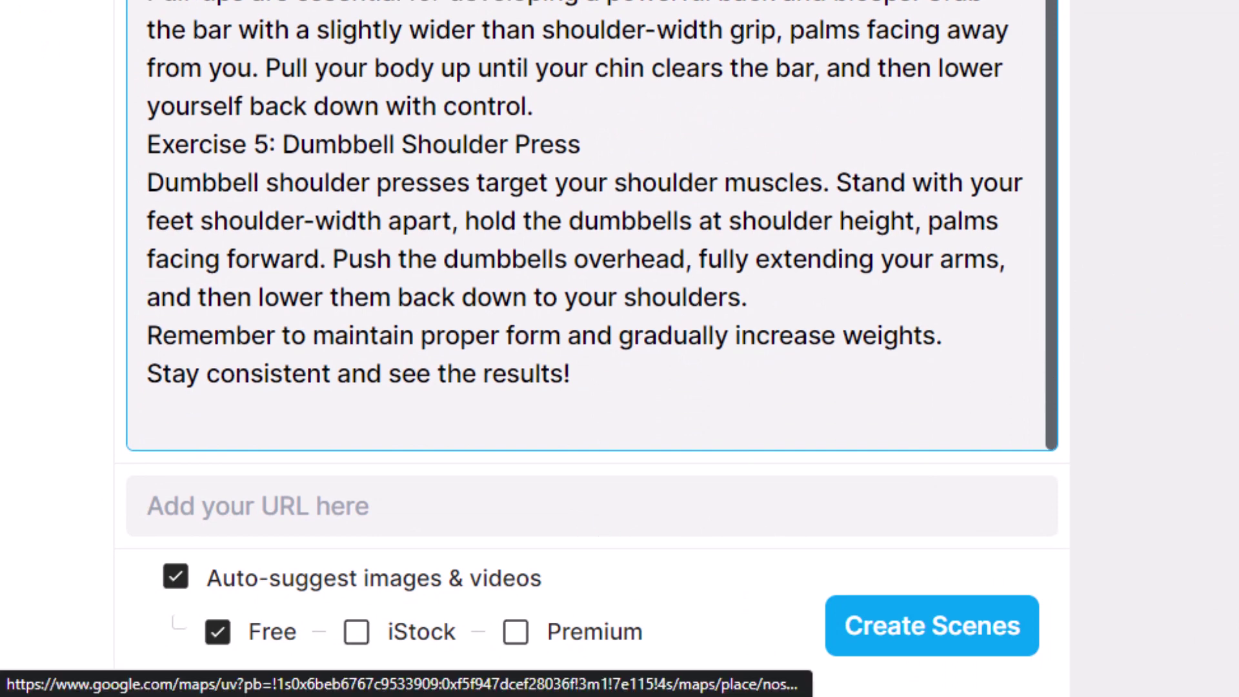
pyautogui.click(356, 632)
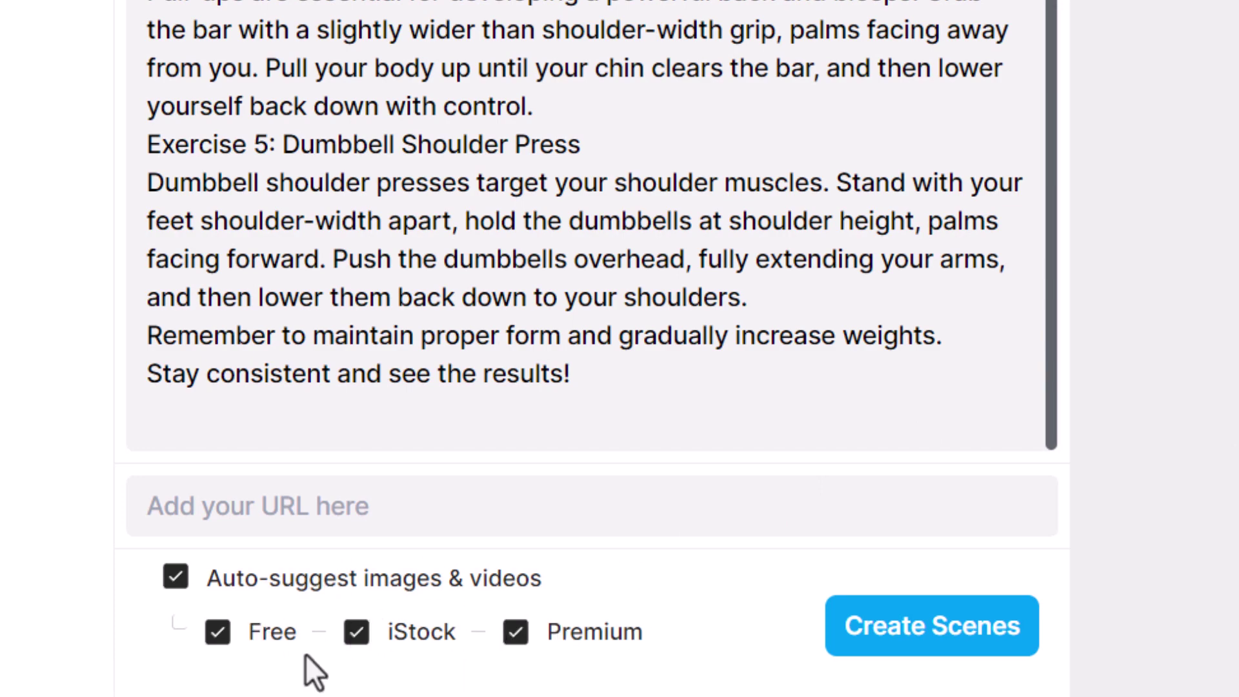
# Create the scenes from the script, accepting automatic rearrangement of the overly long text.
pyautogui.click(960, 658)
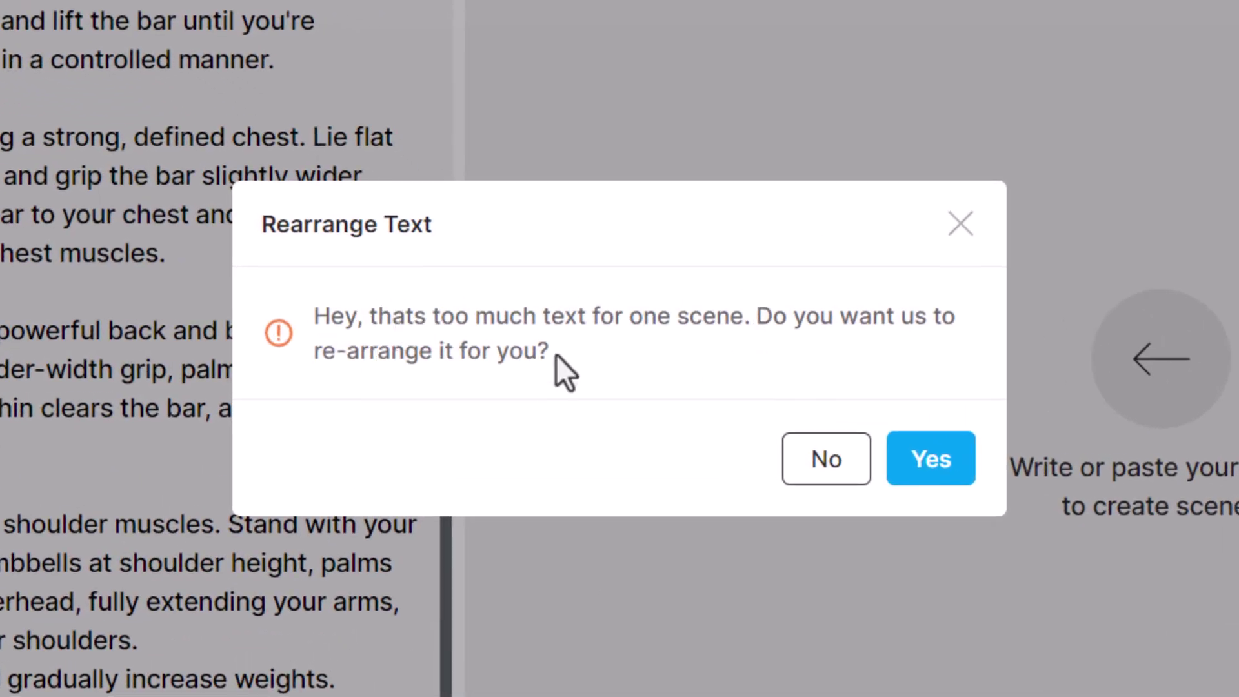
pyautogui.click(931, 459)
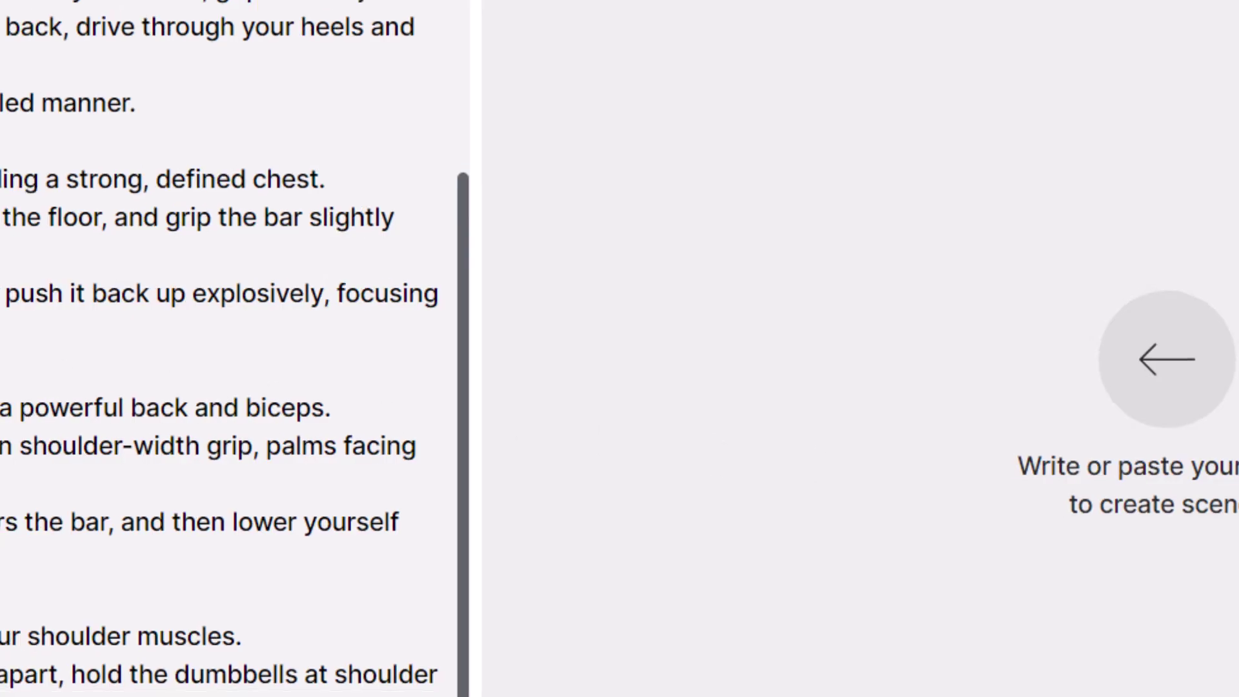
pyautogui.scroll(-5, 265, 207)
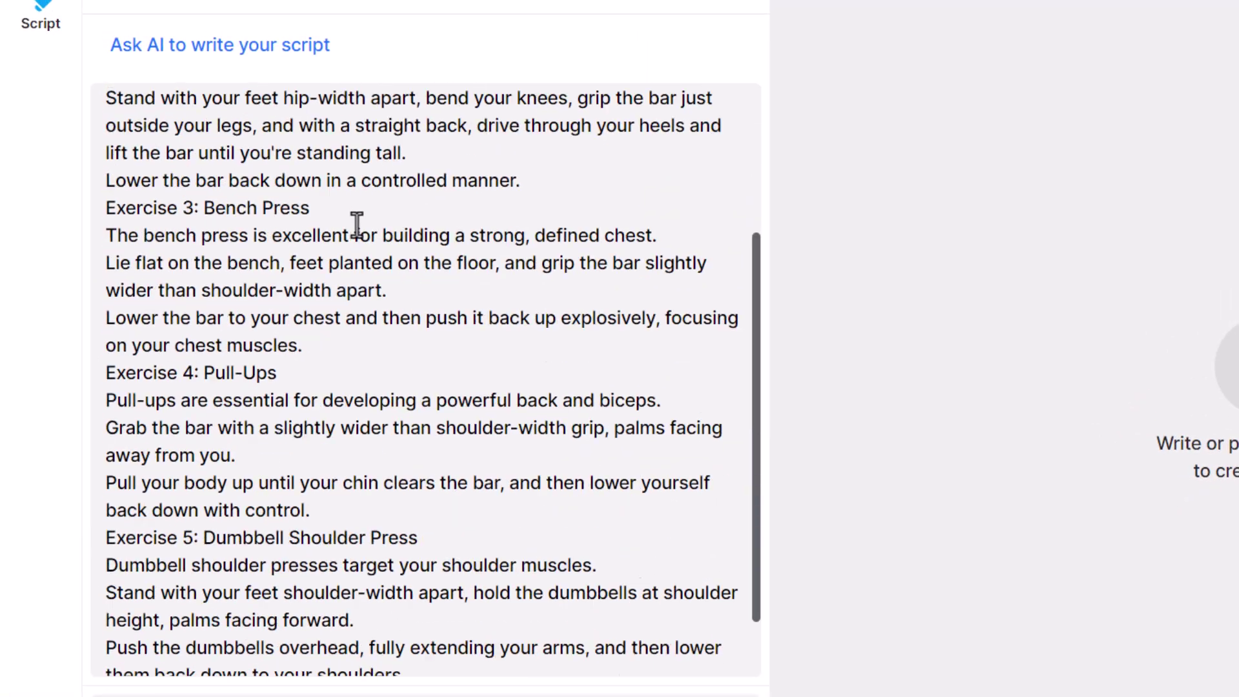
pyautogui.scroll(5, 408, 488)
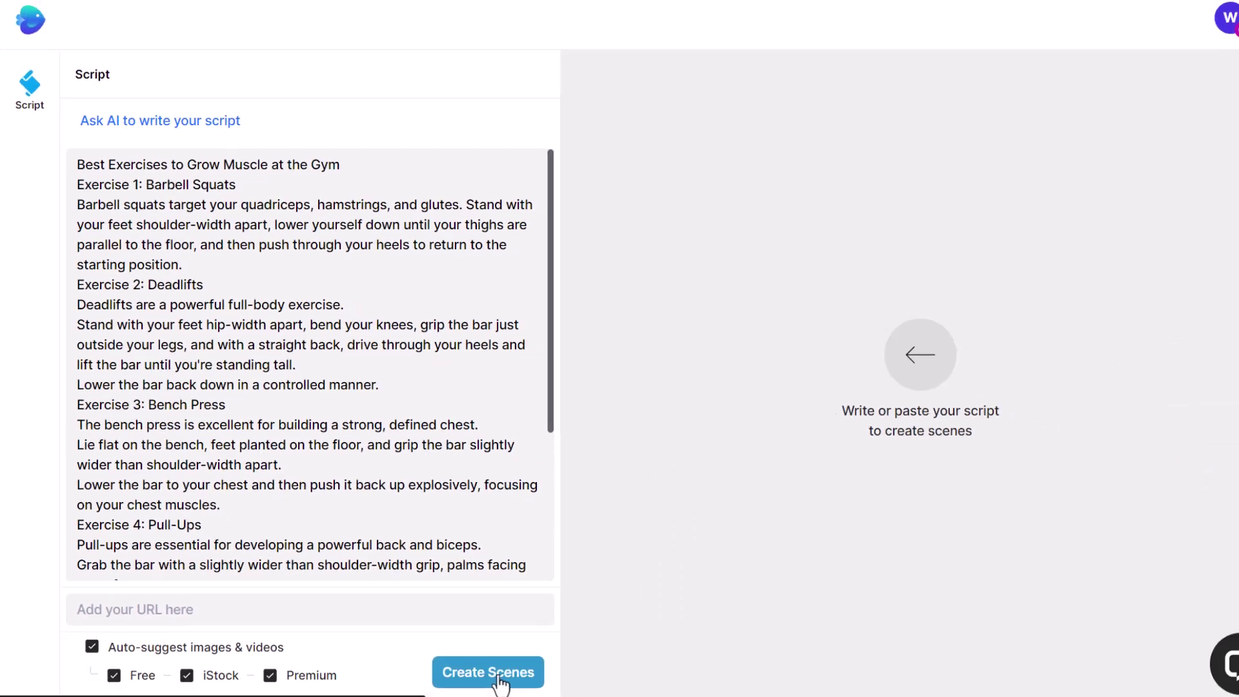
pyautogui.click(471, 661)
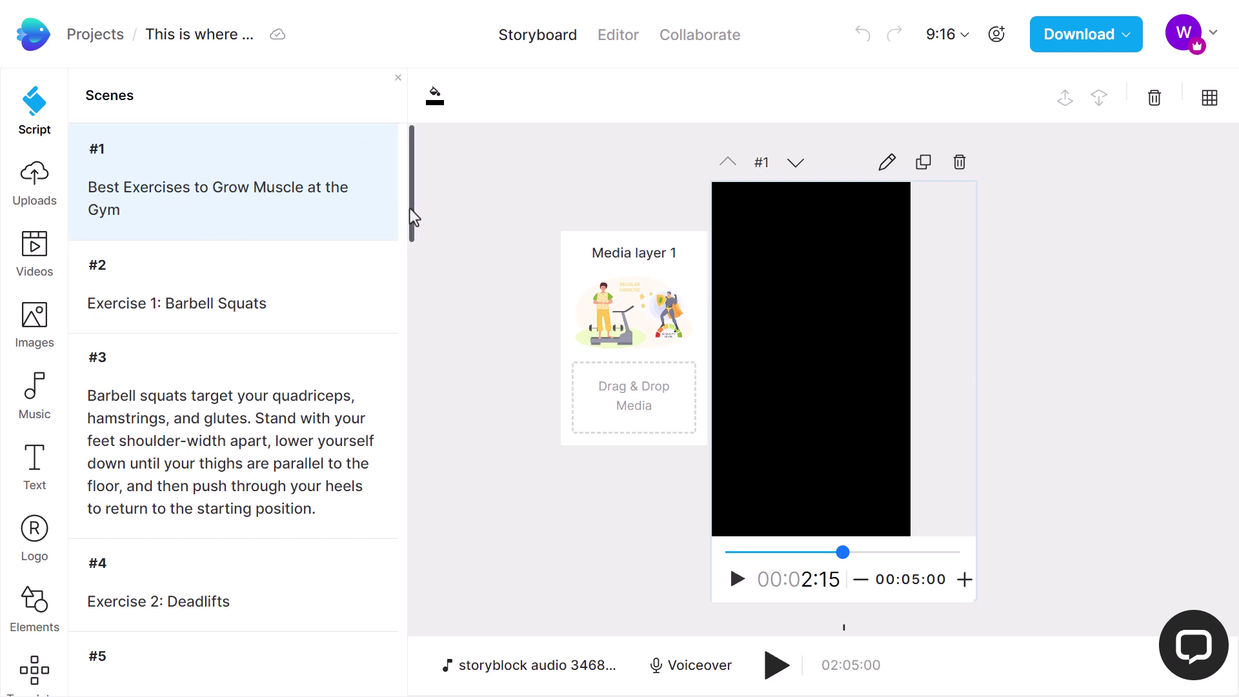
# Look through the scene list from the title to the closing line, including the controls for duplicating and reordering scenes.
pyautogui.moveTo(411, 206); pyautogui.dragTo(407, 243)
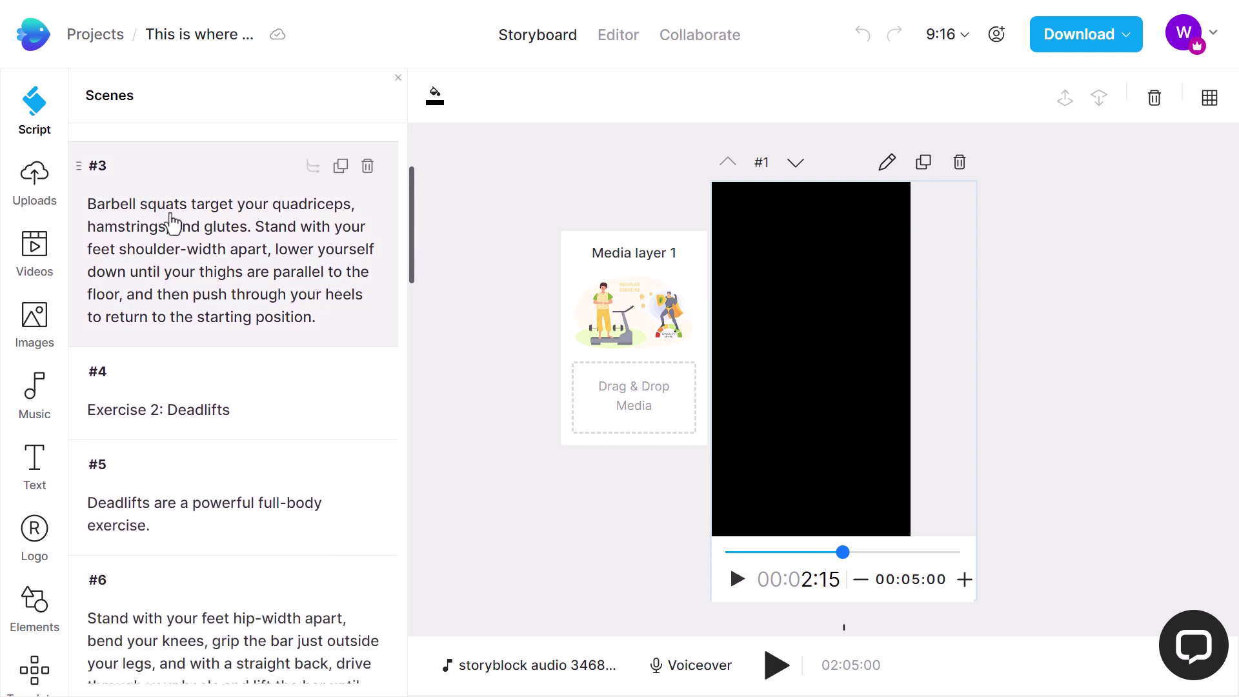
pyautogui.scroll(-2, 197, 334)
pyautogui.scroll(-2, 152, 368)
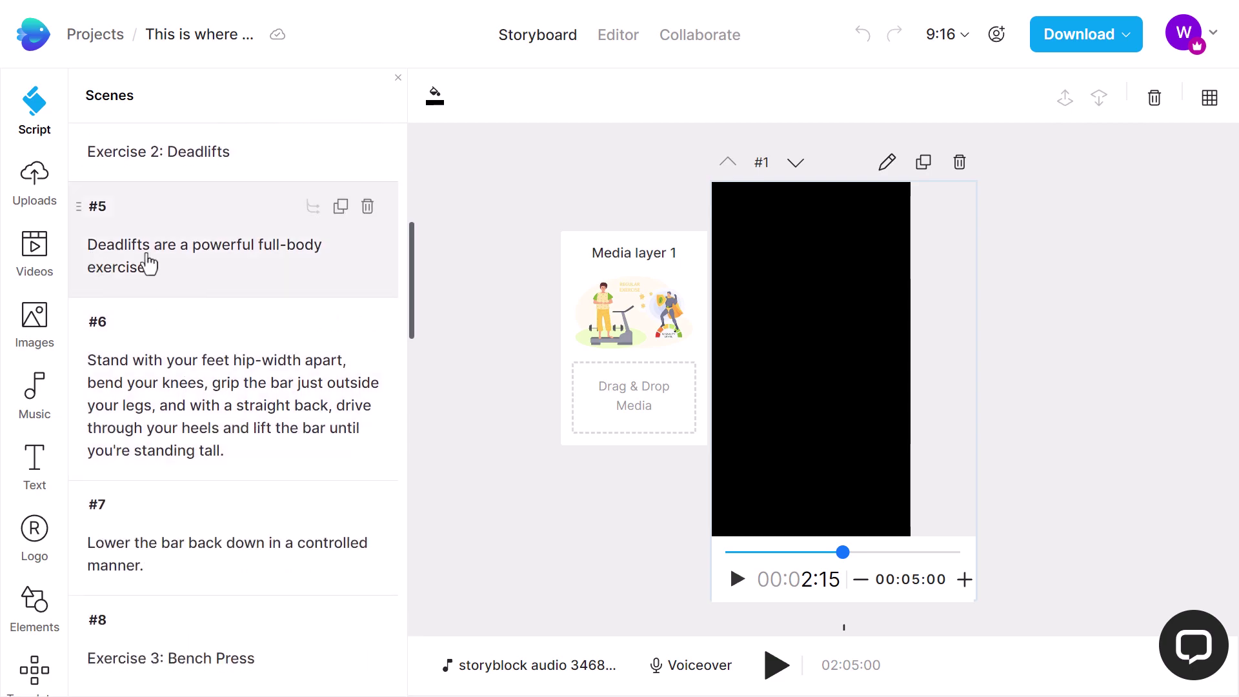
pyautogui.scroll(-2, 202, 367)
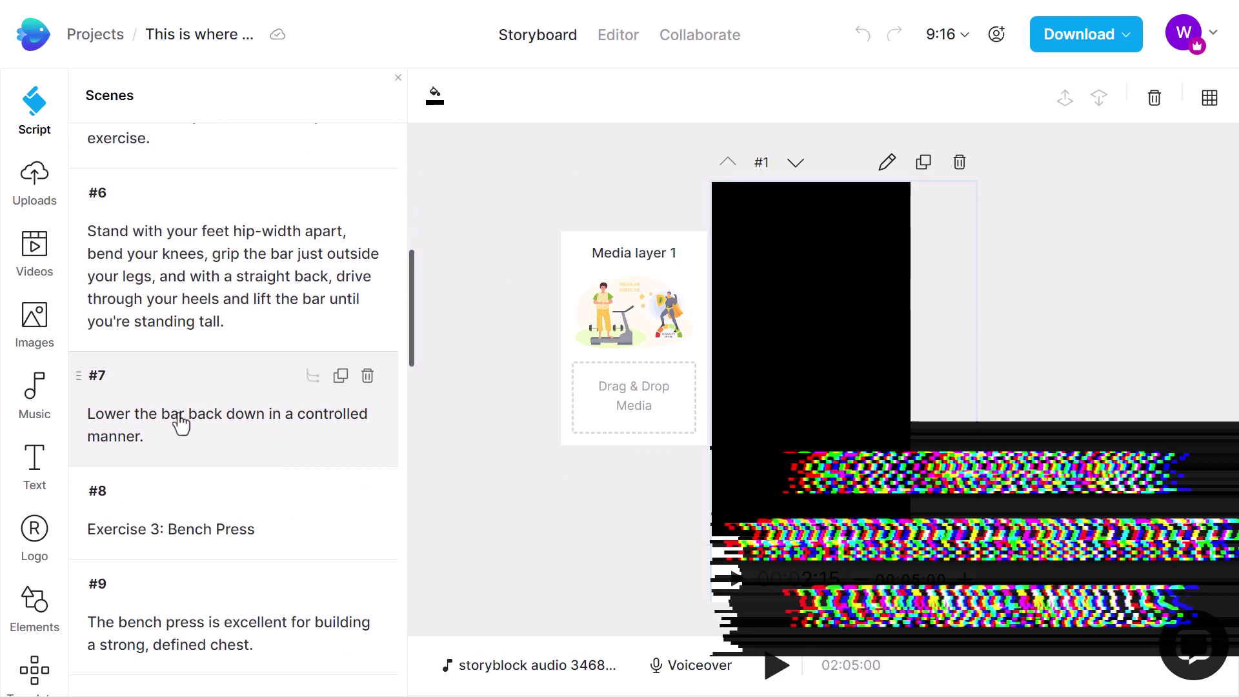
pyautogui.scroll(-2, 164, 405)
pyautogui.scroll(-15, 154, 425)
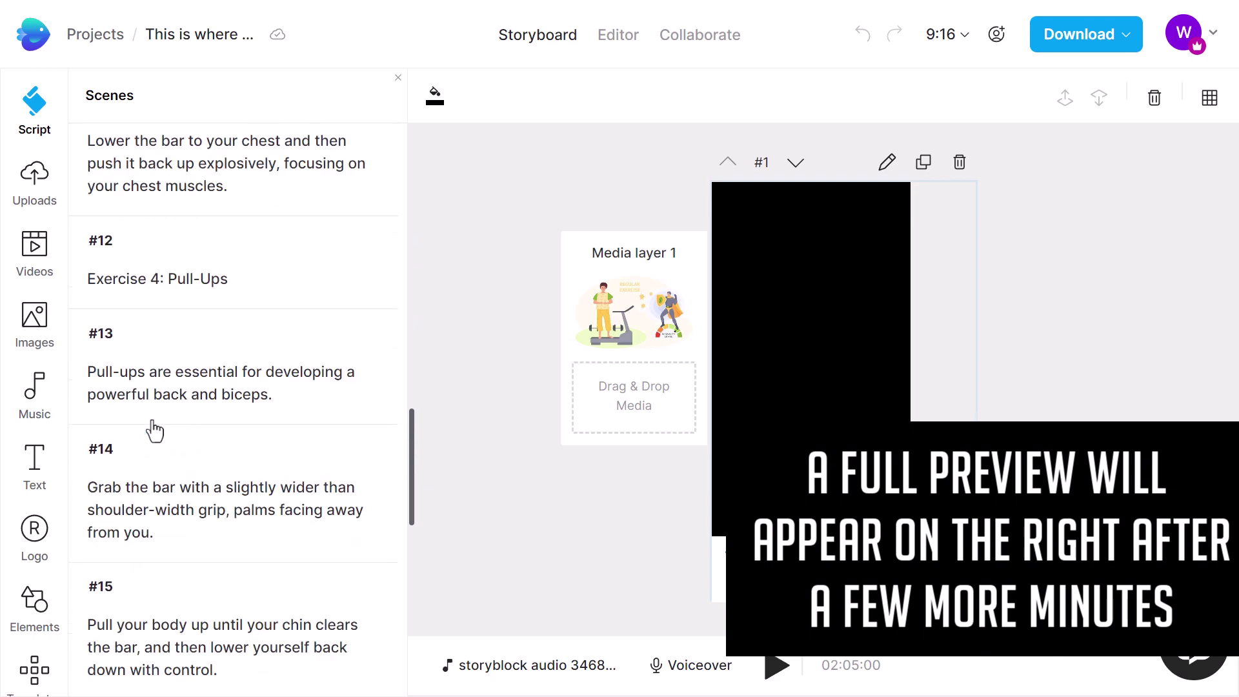
pyautogui.scroll(-3, 155, 431)
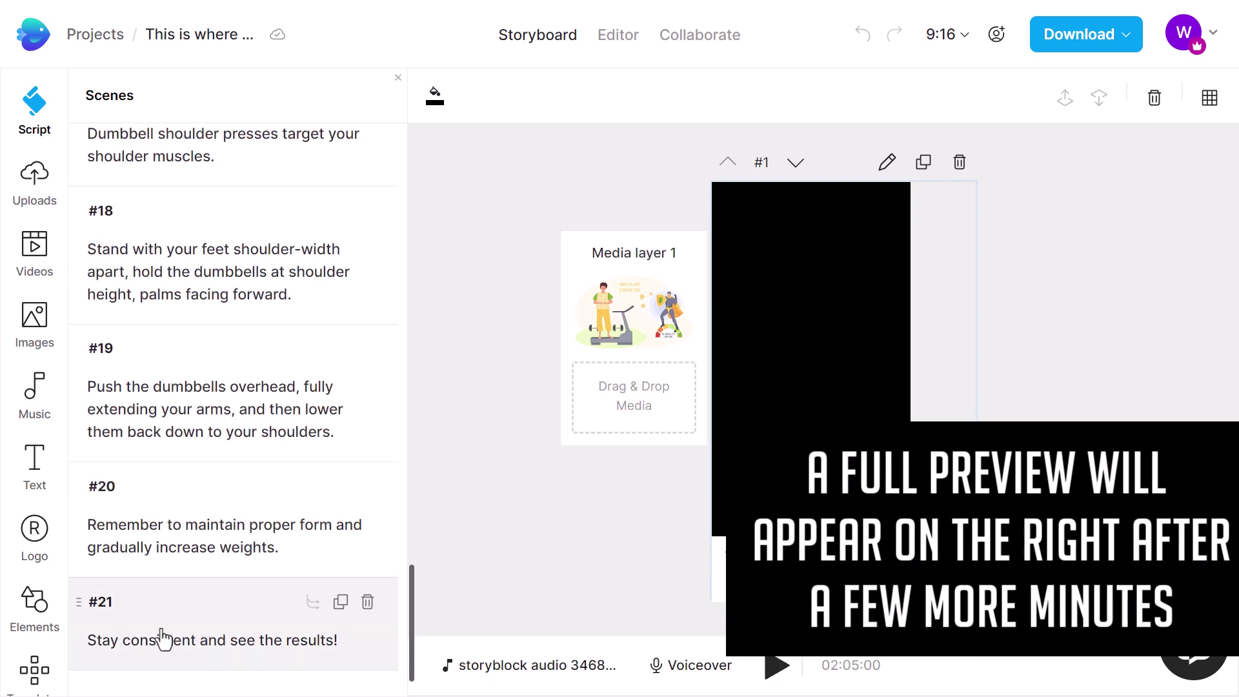
pyautogui.scroll(5, 231, 515)
pyautogui.scroll(20, 231, 515)
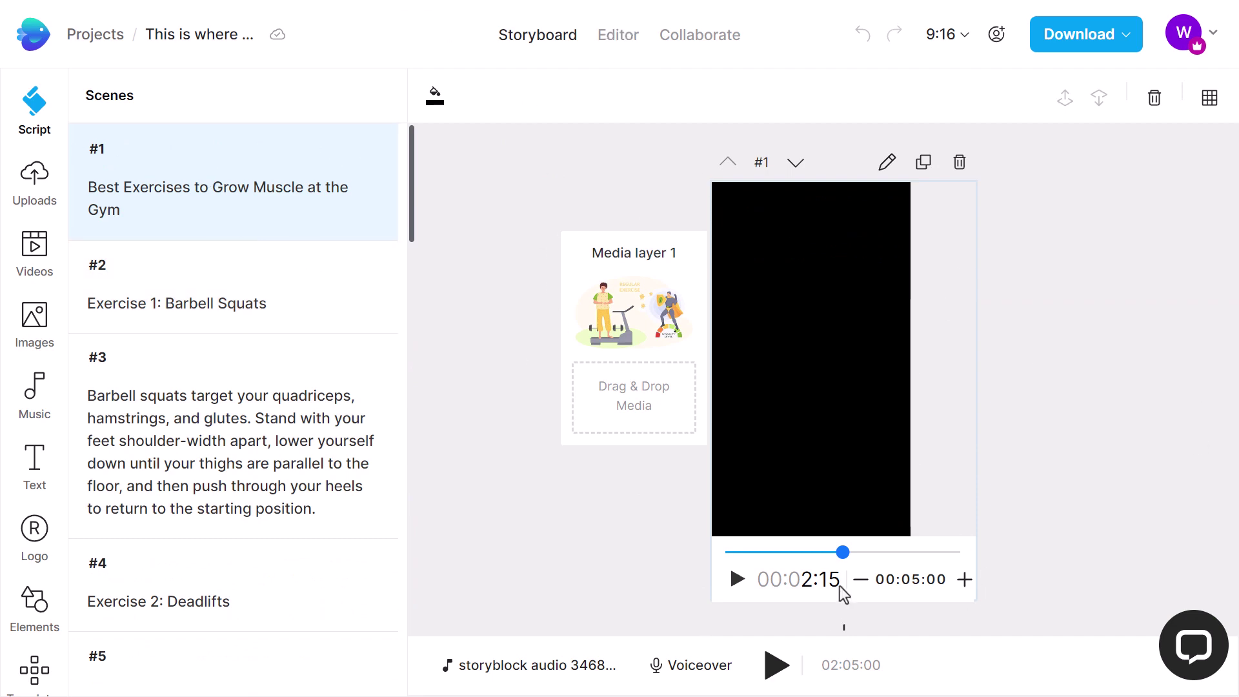
pyautogui.scroll(-5, 177, 459)
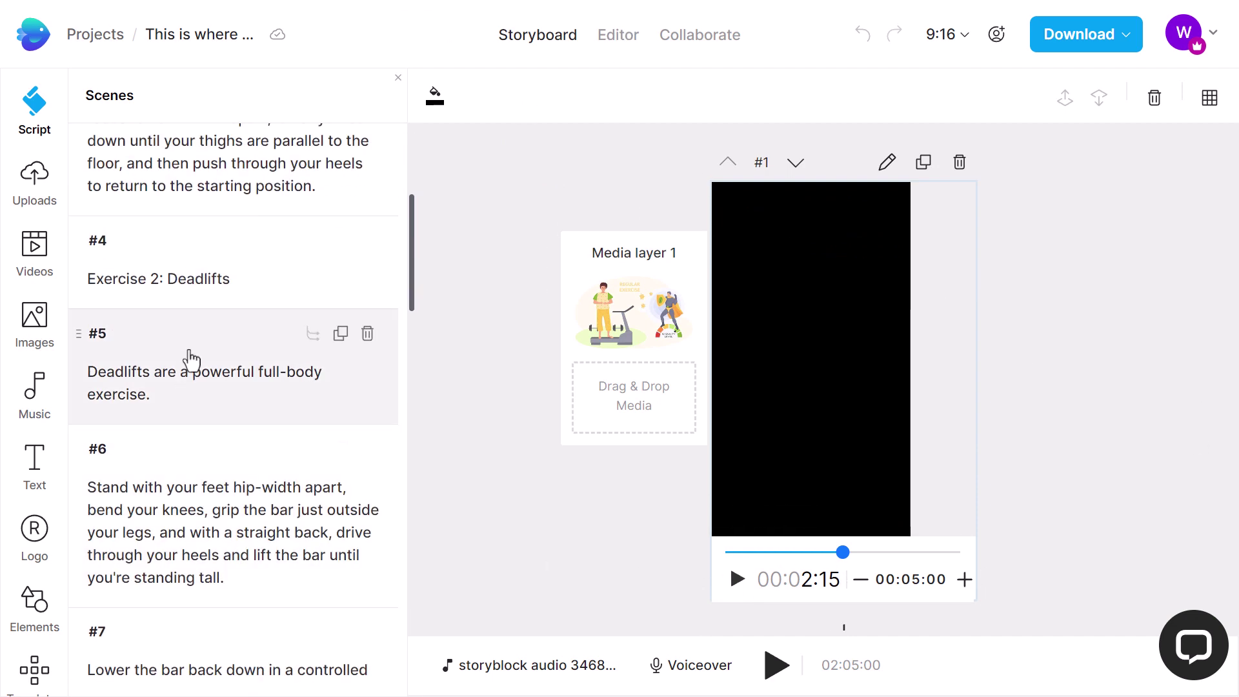
pyautogui.scroll(3, 190, 355)
pyautogui.scroll(-2, 187, 358)
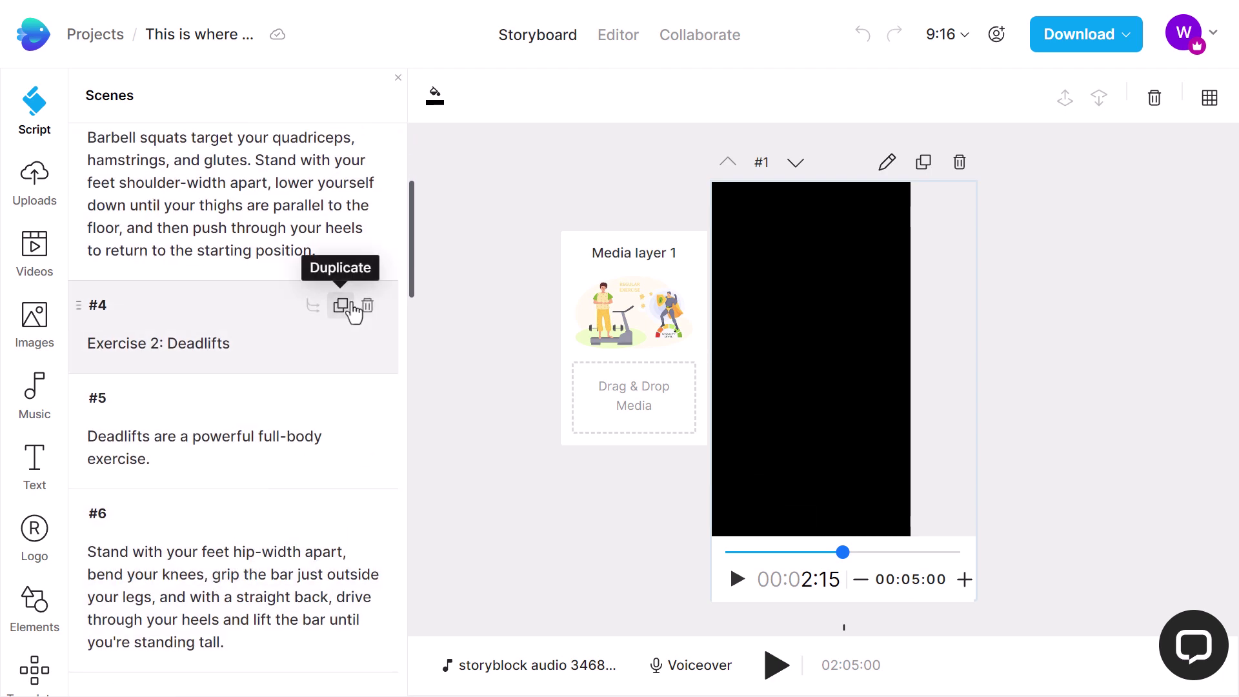
pyautogui.scroll(4, 353, 312)
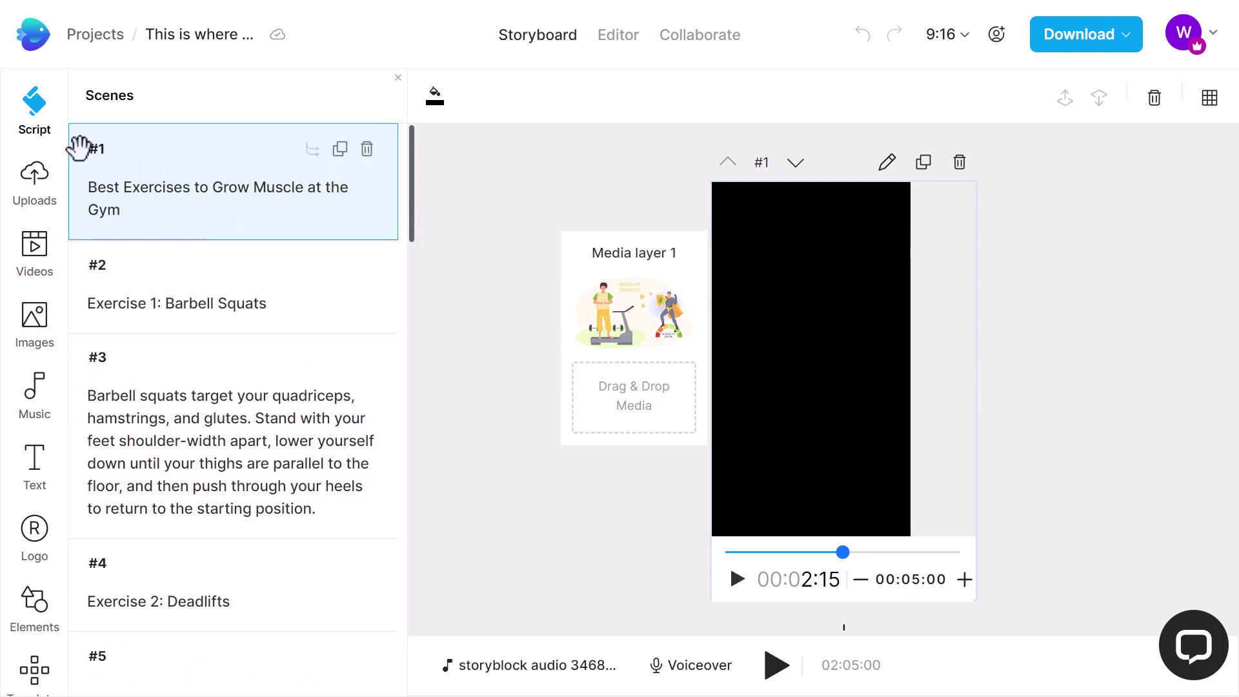
pyautogui.moveTo(79, 147)
pyautogui.mouseDown()
pyautogui.moveTo(86, 279)
pyautogui.moveTo(84, 126)
pyautogui.moveTo(76, 155)
pyautogui.mouseUp()
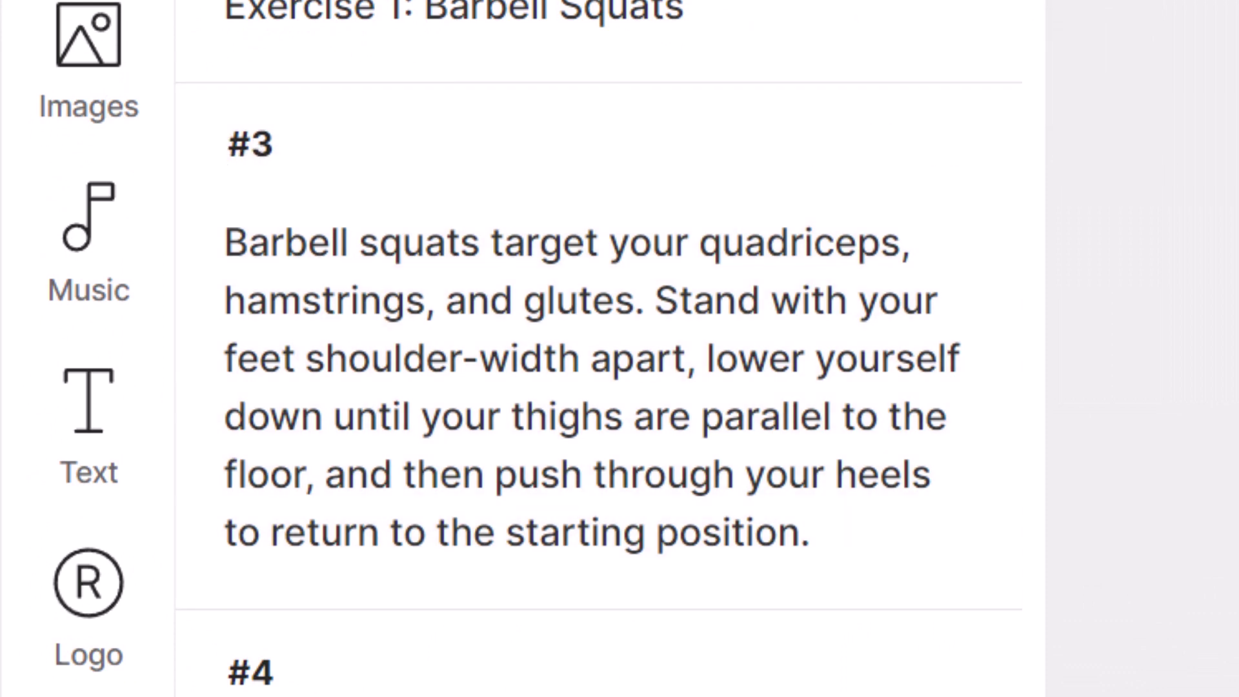
# Examine scene 3 and the following scene previews in the storyboard, and return the first scene's preview to its start.
pyautogui.click(609, 382)
pyautogui.scroll(-5, 613, 405)
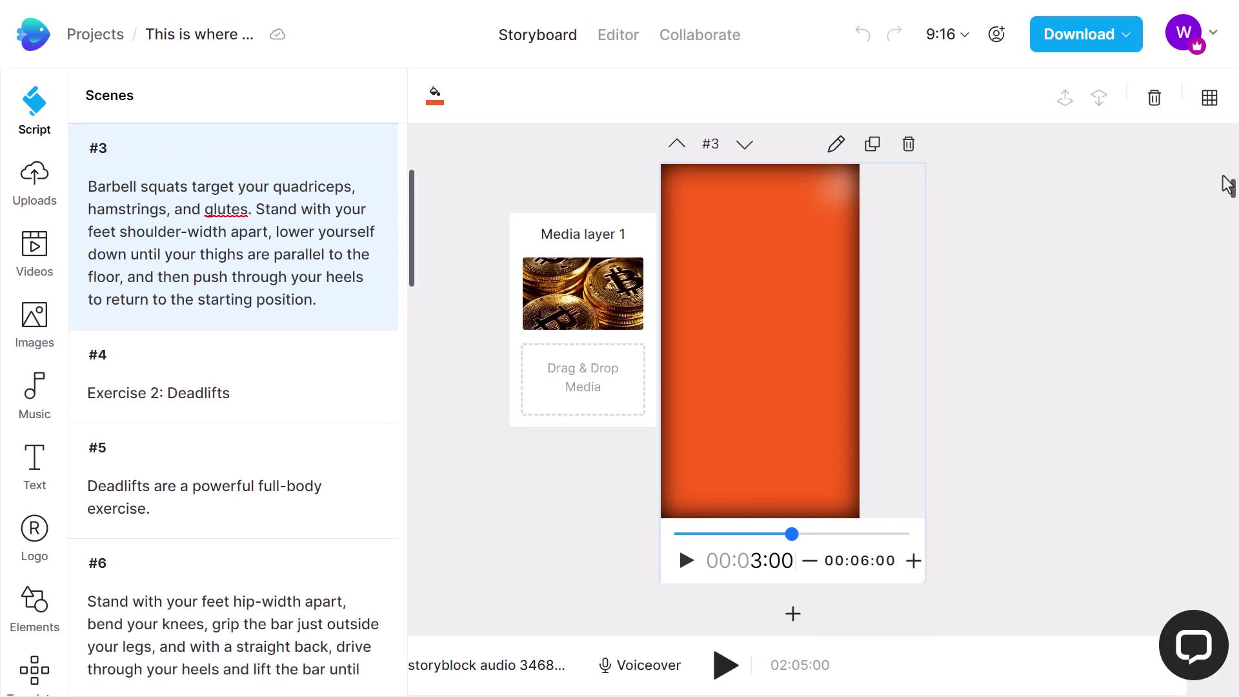
pyautogui.scroll(10, 1226, 185)
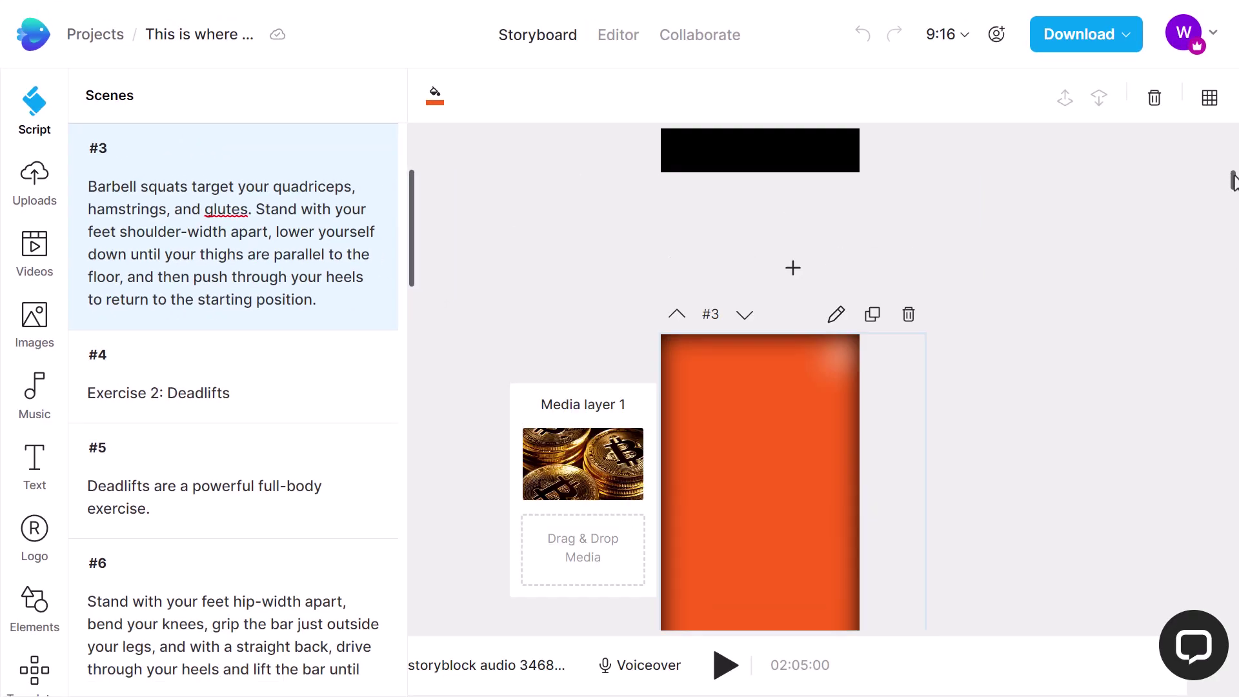
pyautogui.scroll(-5, 1229, 185)
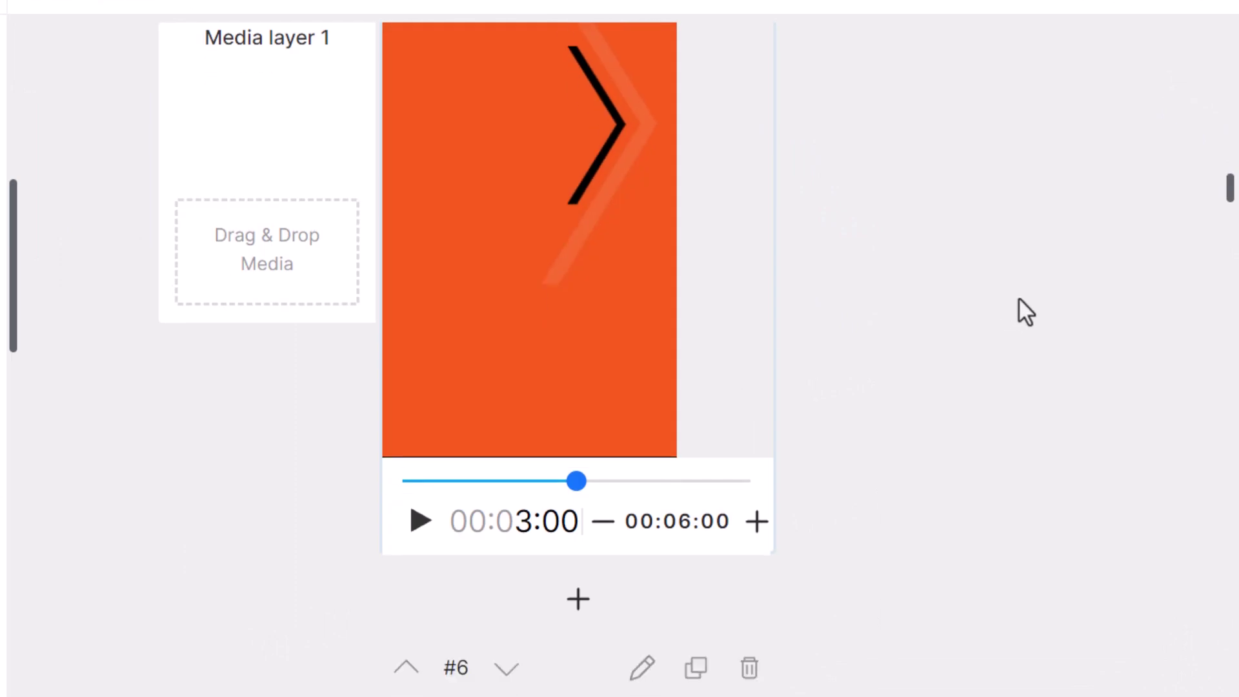
pyautogui.scroll(-5, 1019, 311)
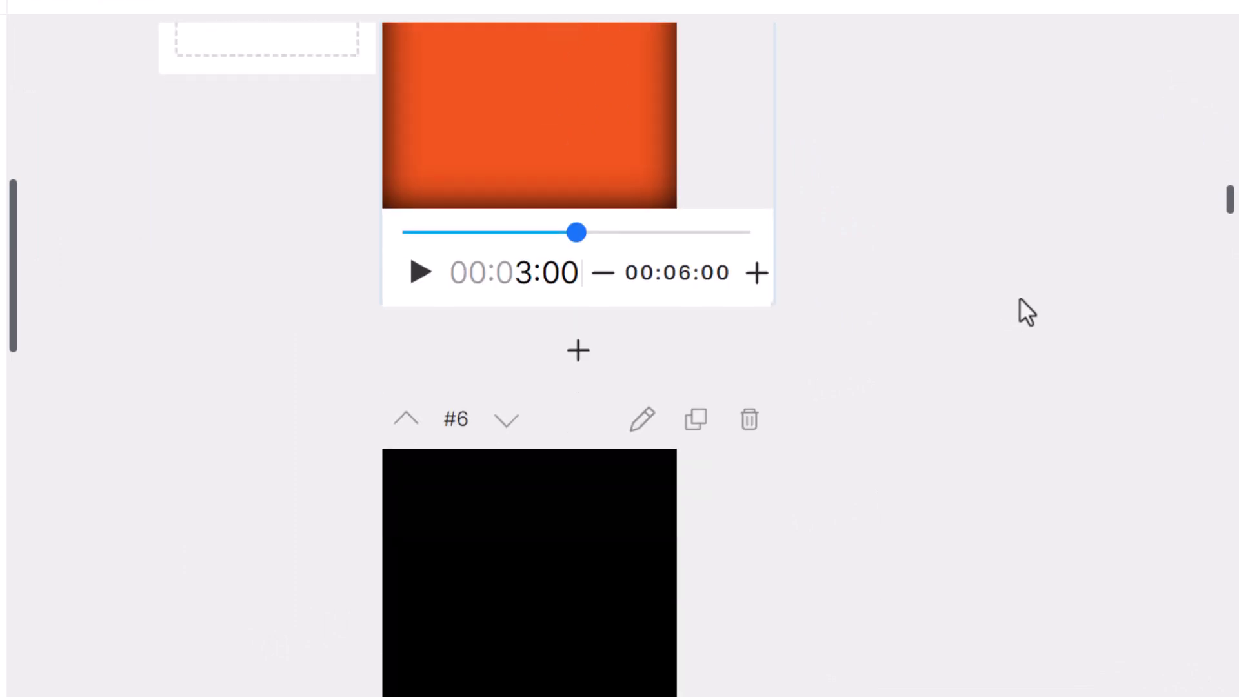
pyautogui.moveTo(1230, 226); pyautogui.dragTo(1225, 28)
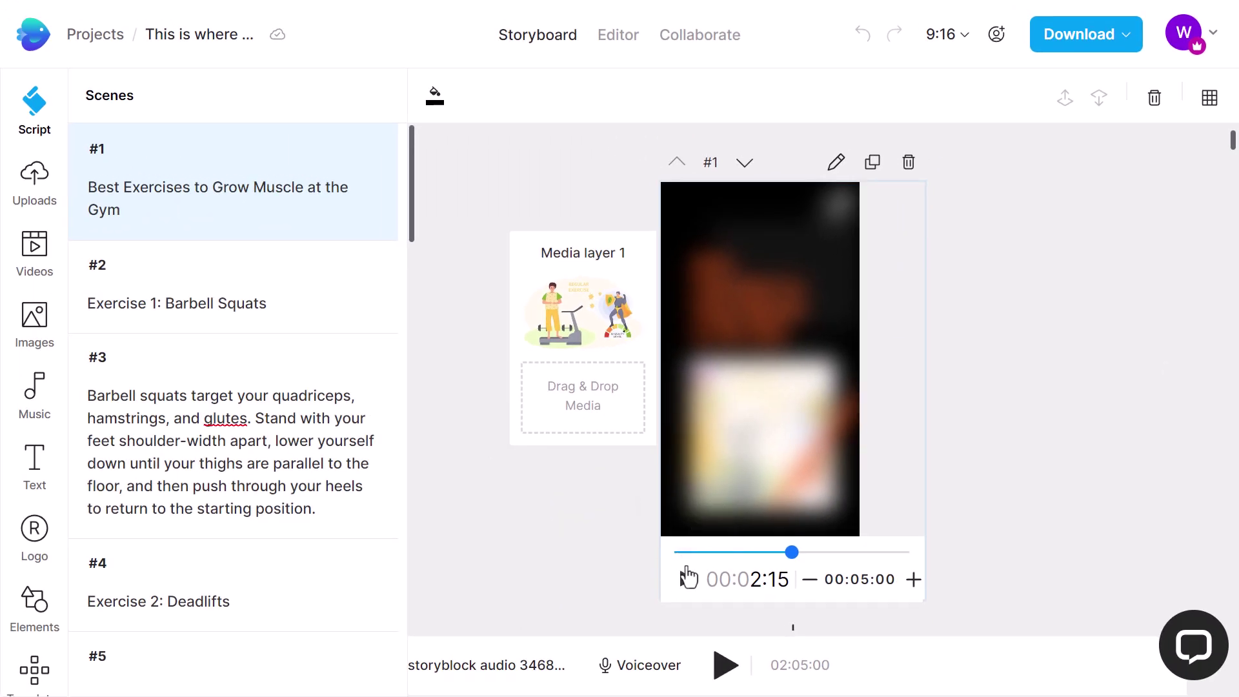
pyautogui.click(684, 553)
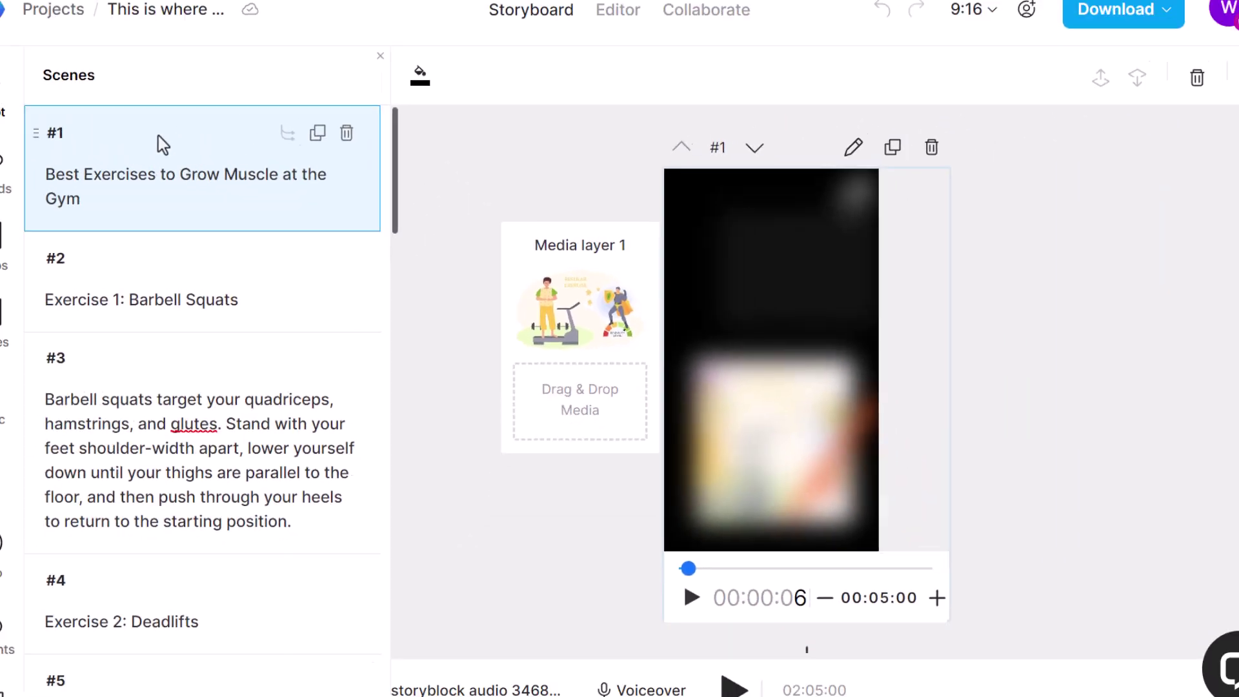
# Search the stock videos for "muscle" and replace scene 1's media with the 9-second clip of a shirtless man before a white brick wall.
pyautogui.click(36, 200)
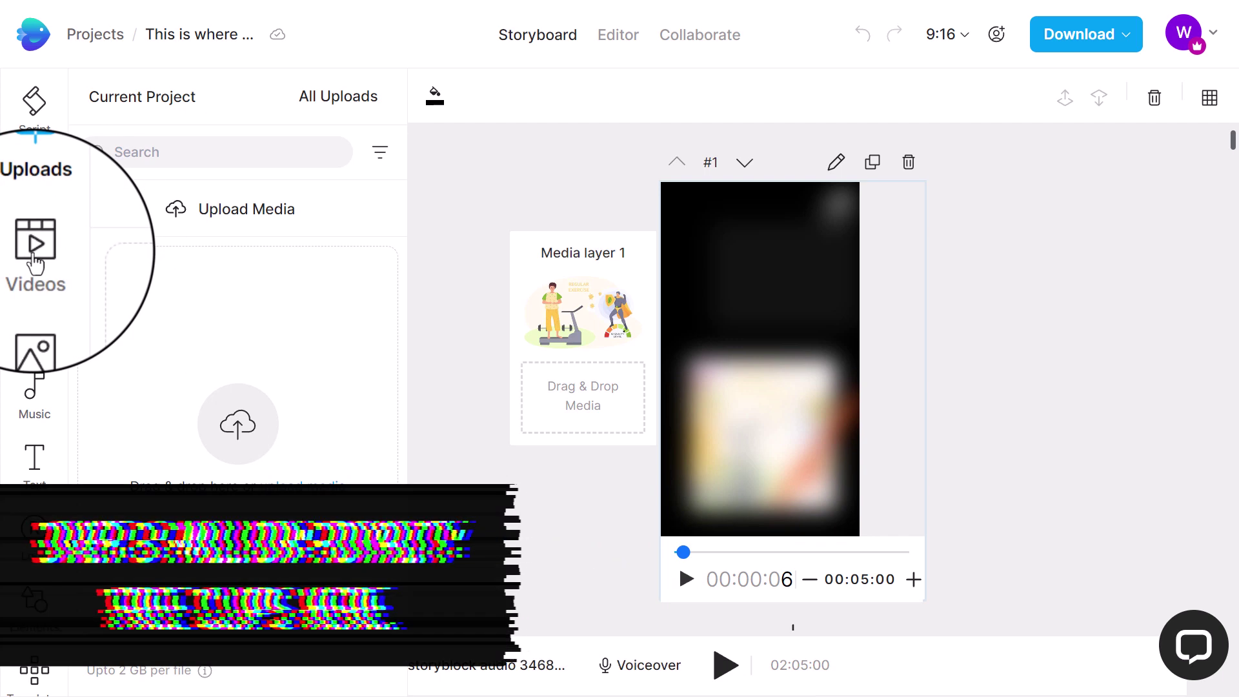
pyautogui.click(57, 248)
pyautogui.click(186, 143)
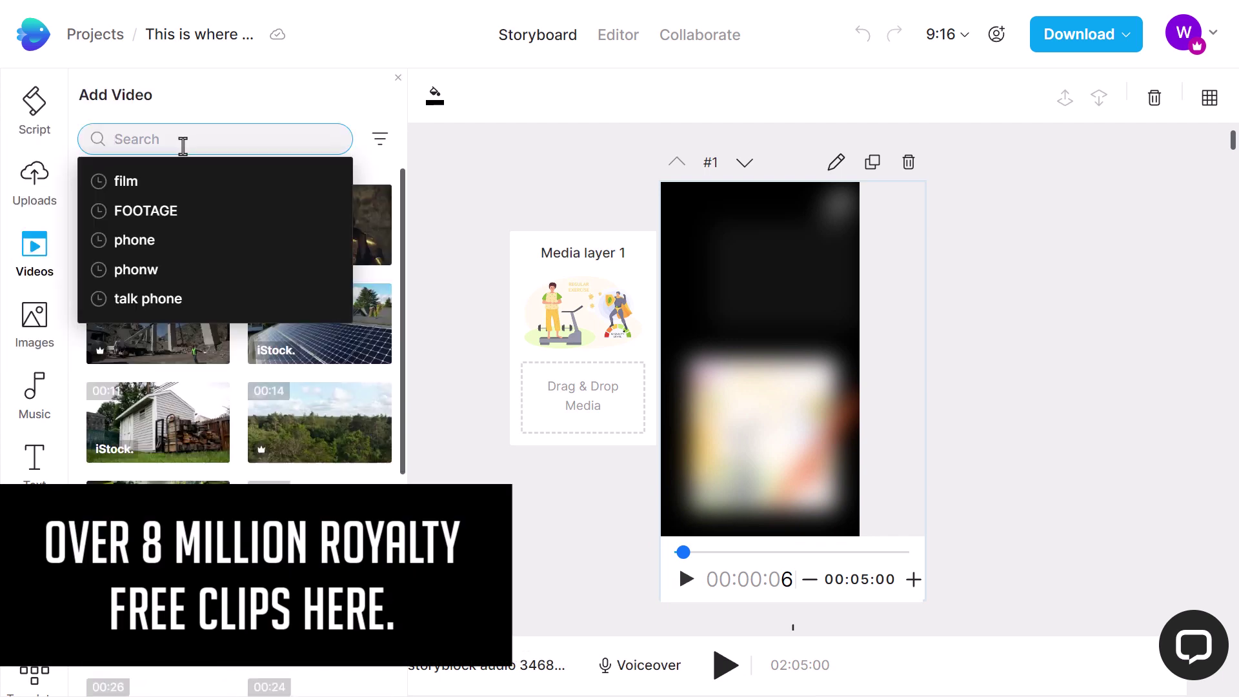
pyautogui.write('muscle')
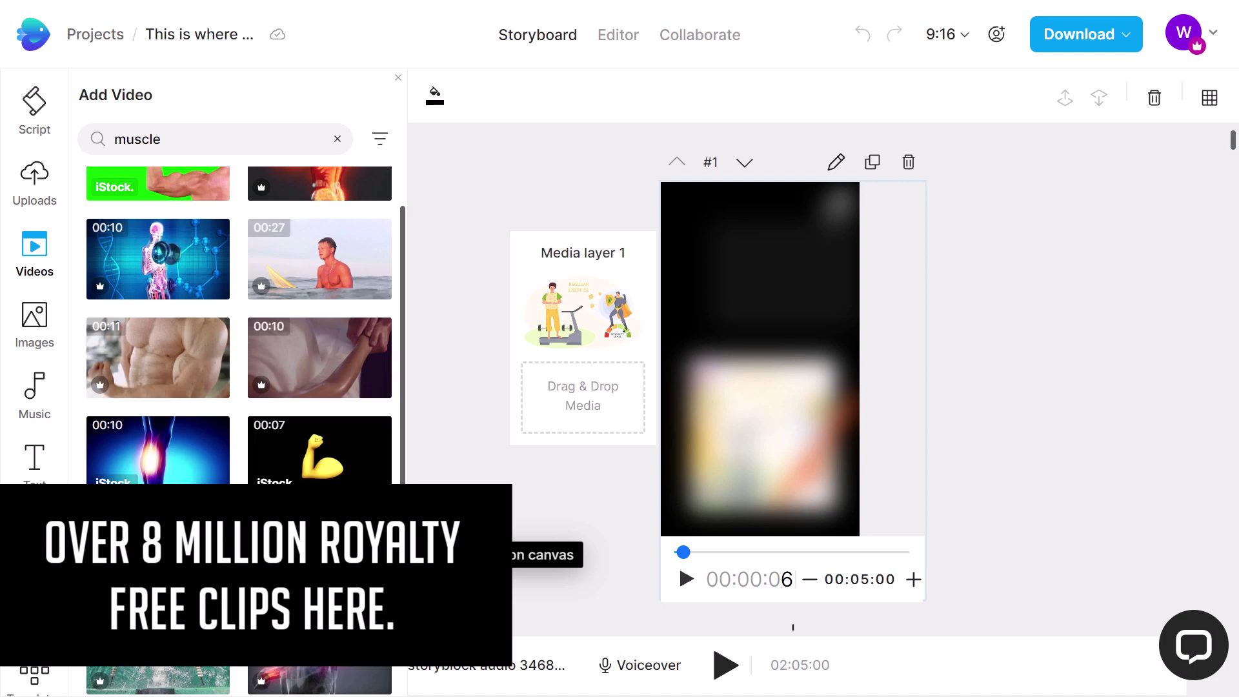
pyautogui.scroll(-6, 302, 428)
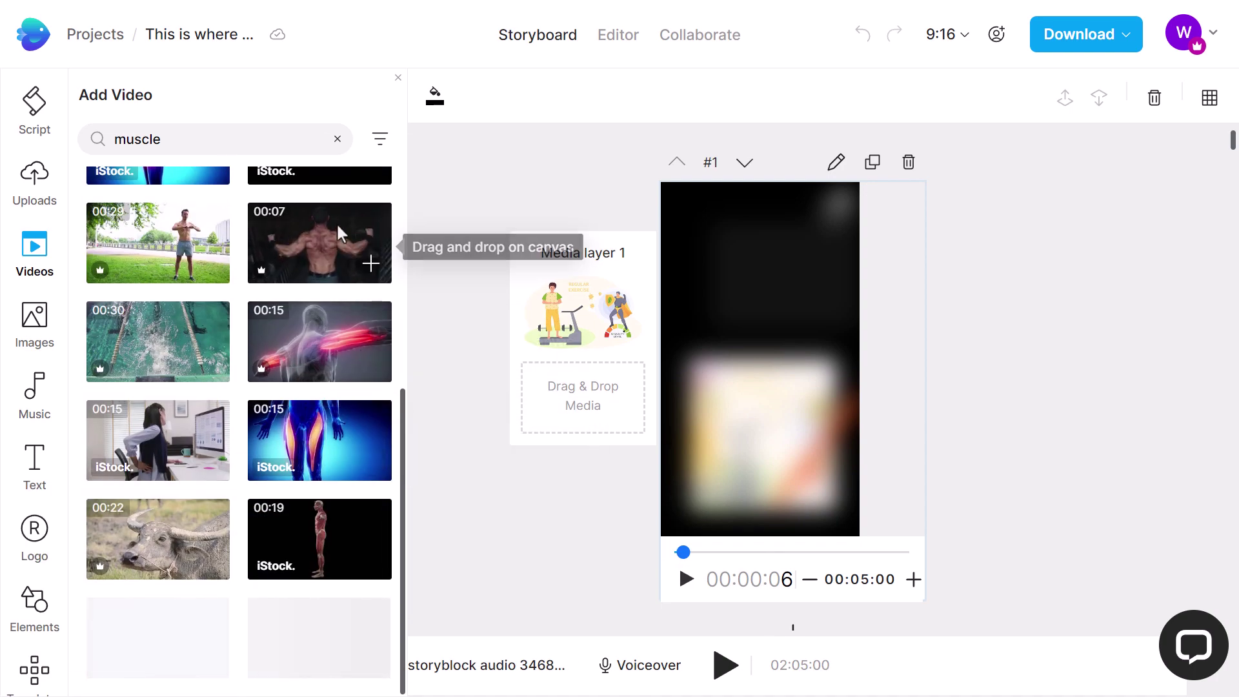
pyautogui.scroll(-5, 183, 332)
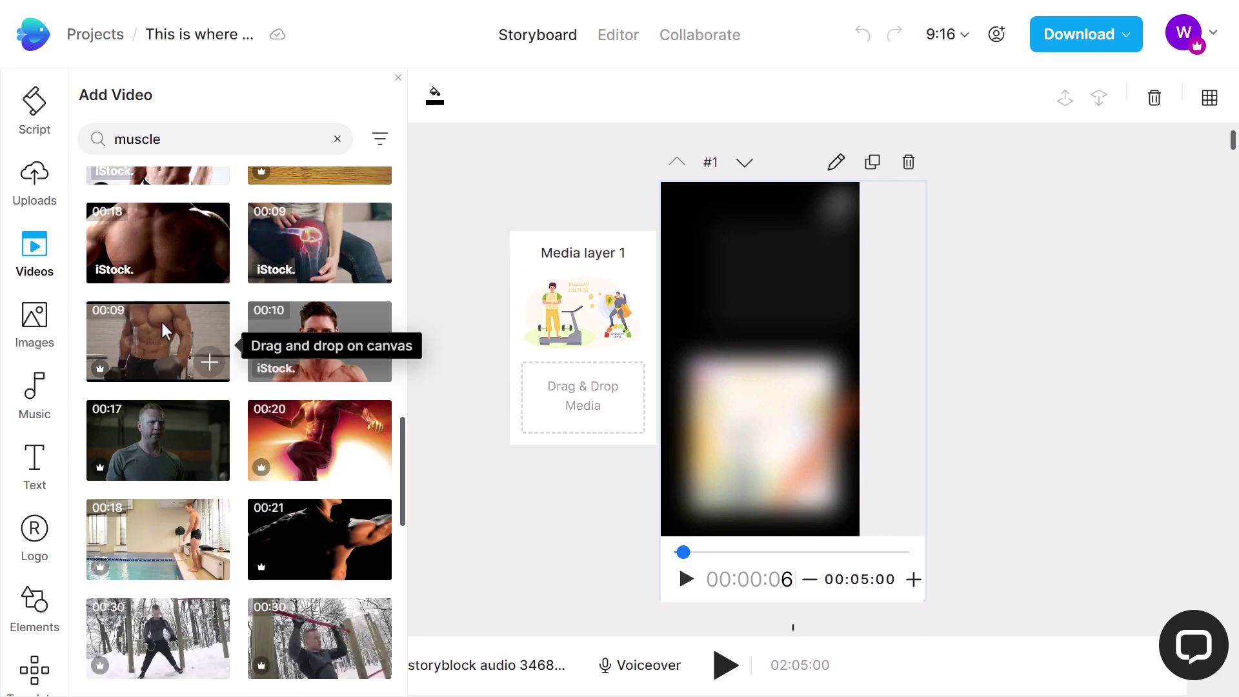
pyautogui.moveTo(138, 331); pyautogui.dragTo(554, 317)
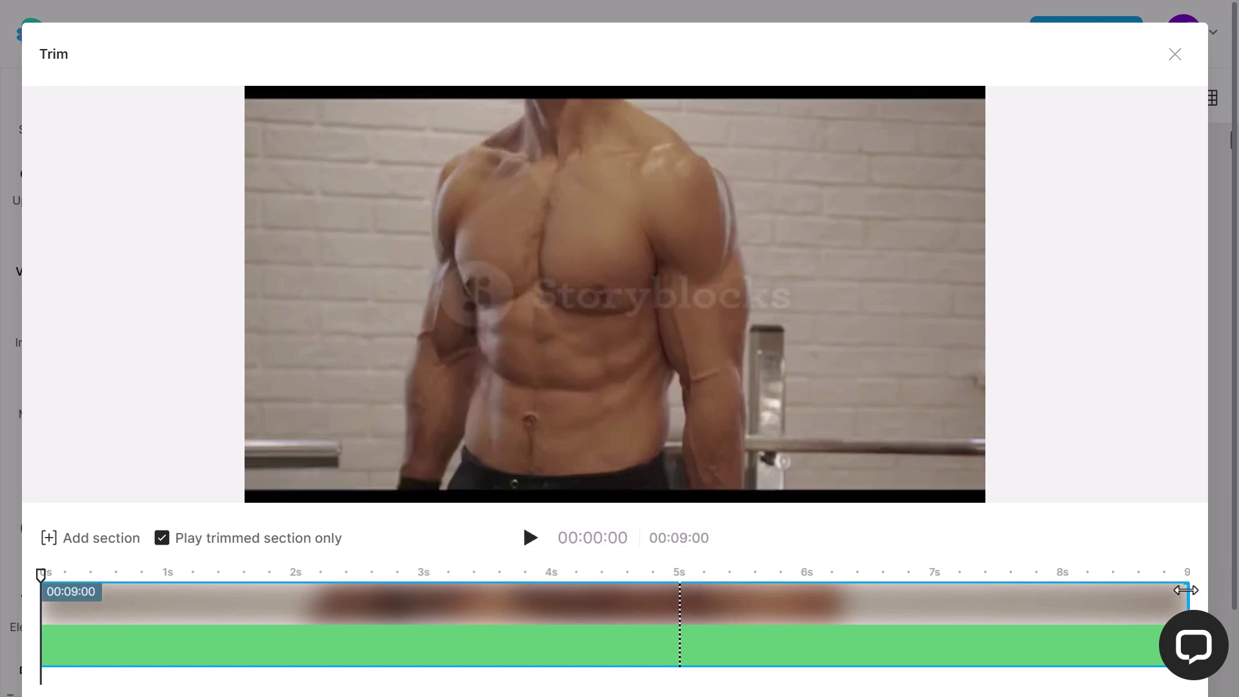
# Trim the muscle clip to its first 5 seconds and add it to scene 1.
pyautogui.moveTo(1186, 589); pyautogui.dragTo(681, 594)
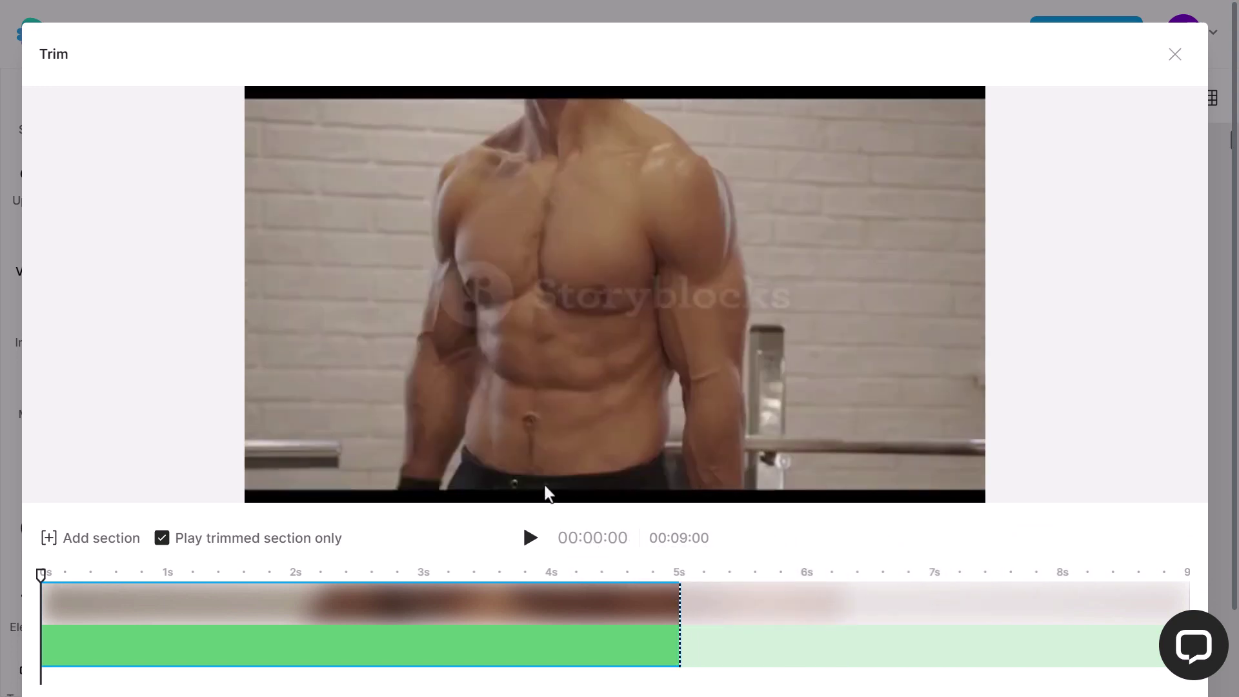
pyautogui.scroll(-2, 1174, 616)
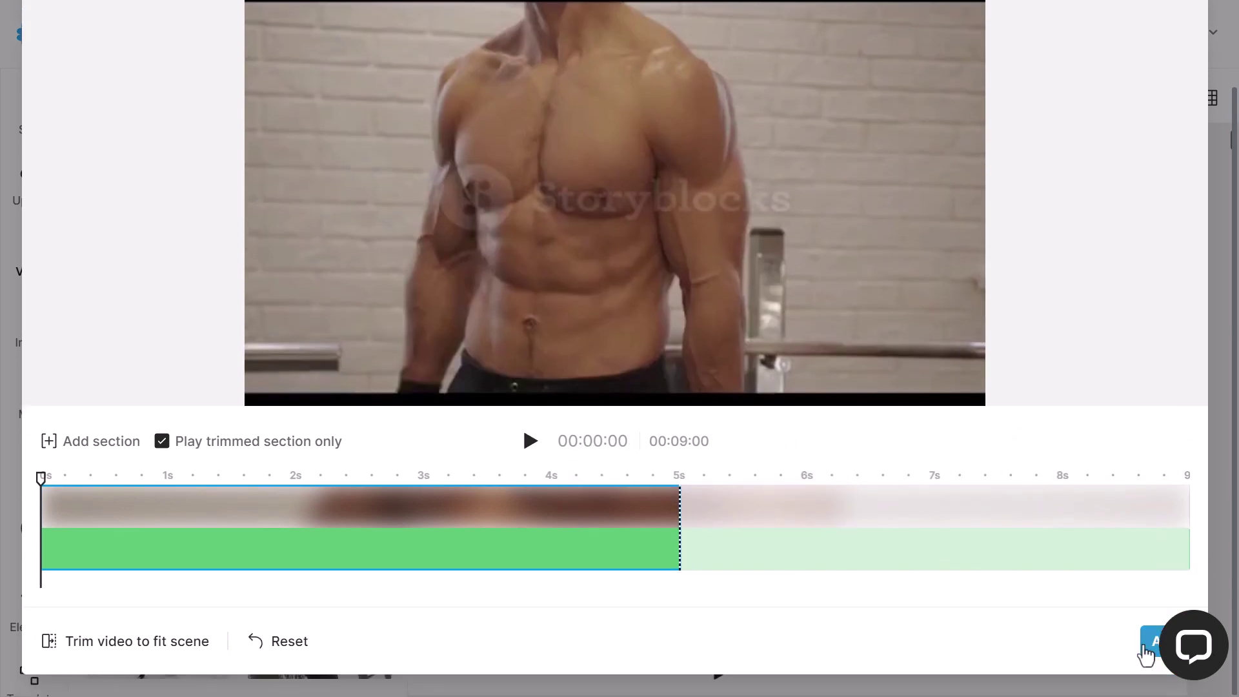
pyautogui.click(1108, 629)
pyautogui.scroll(-2, 924, 559)
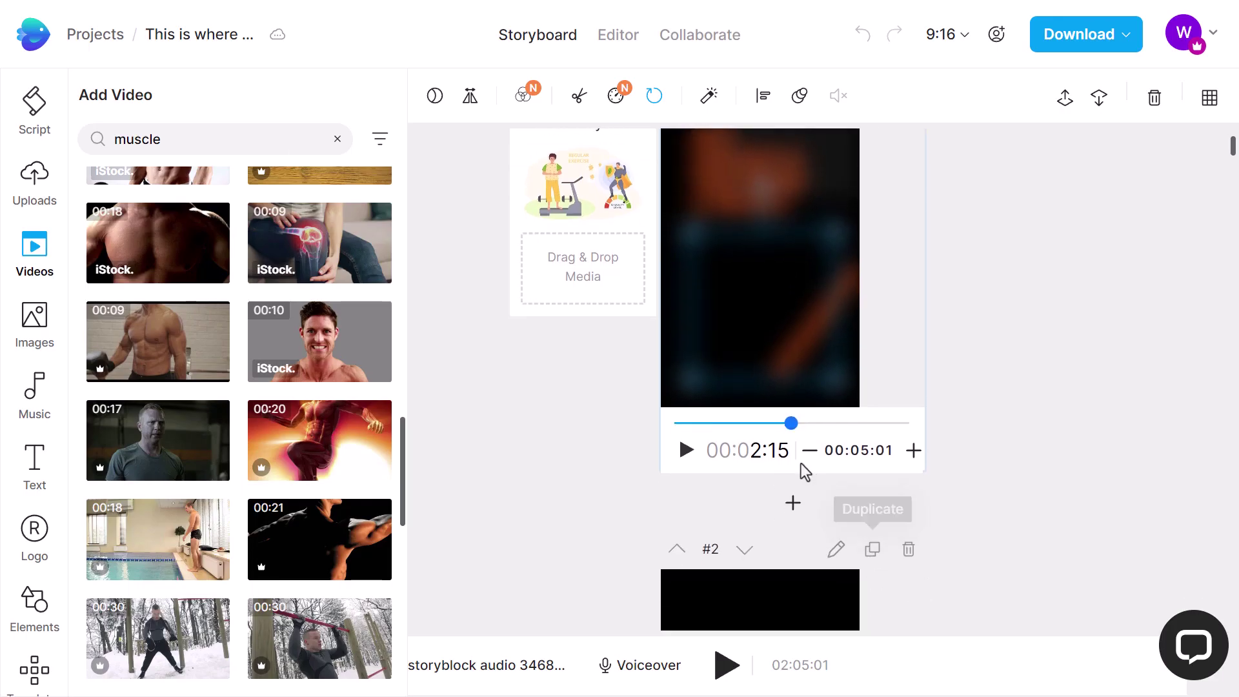
pyautogui.scroll(-2, 820, 435)
pyautogui.scroll(5, 853, 412)
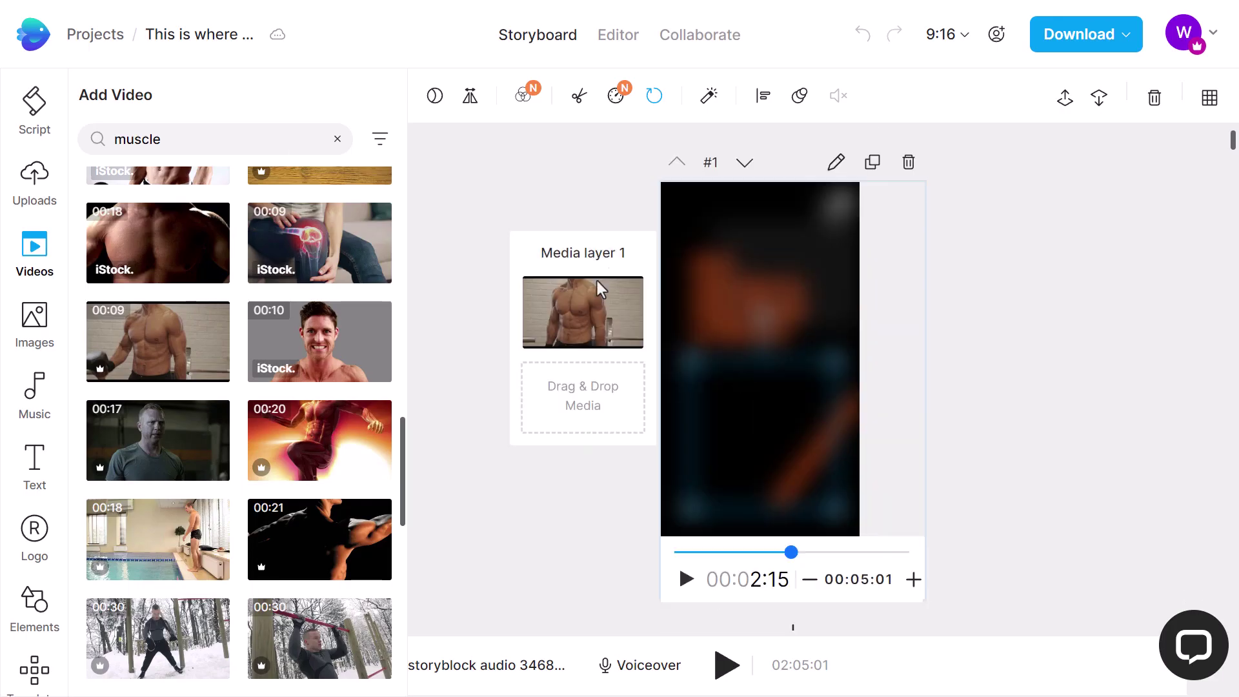
# Search the stock images for "squat" and replace scene 2's image with the iStock photo of a woman squatting with a barbell.
pyautogui.scroll(-6, 630, 320)
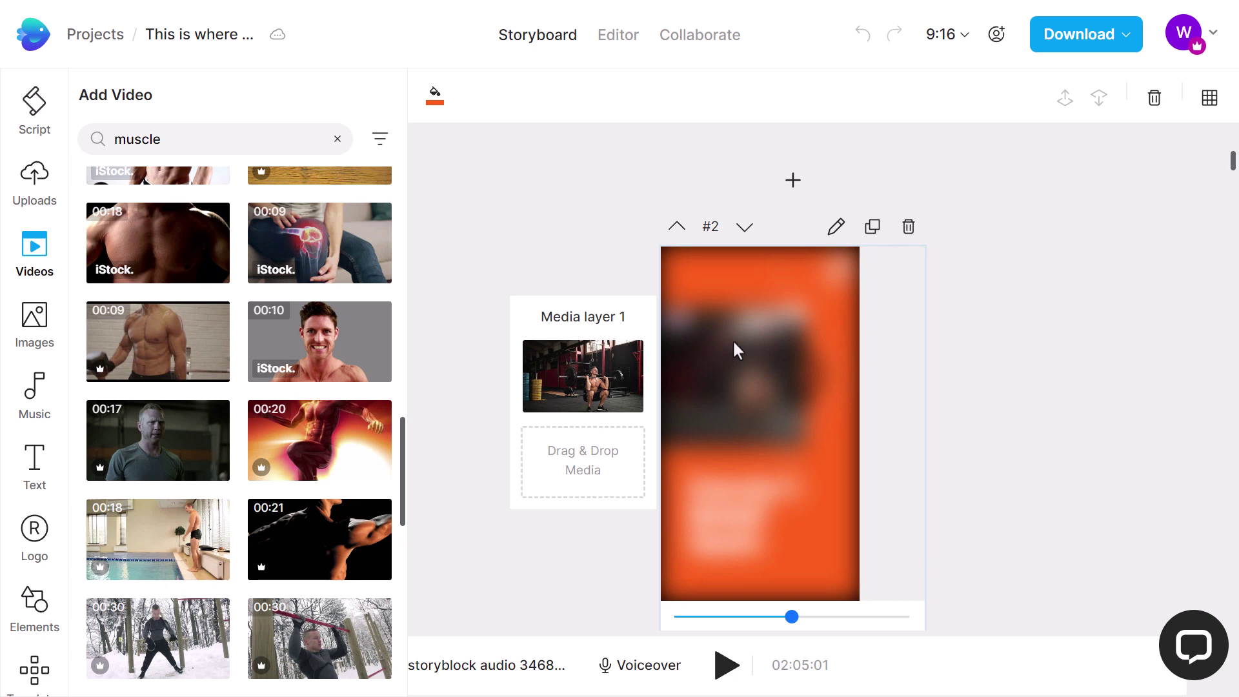
pyautogui.scroll(2, 733, 338)
pyautogui.scroll(-2, 784, 373)
pyautogui.click(35, 119)
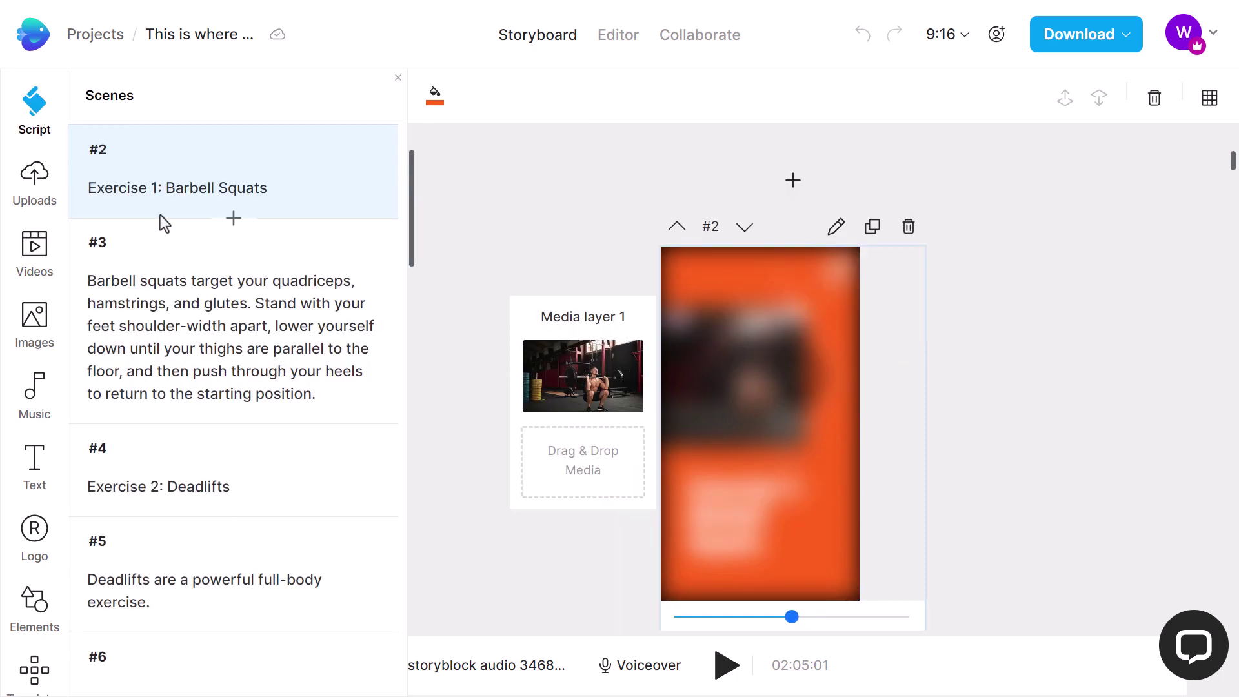
pyautogui.click(105, 184)
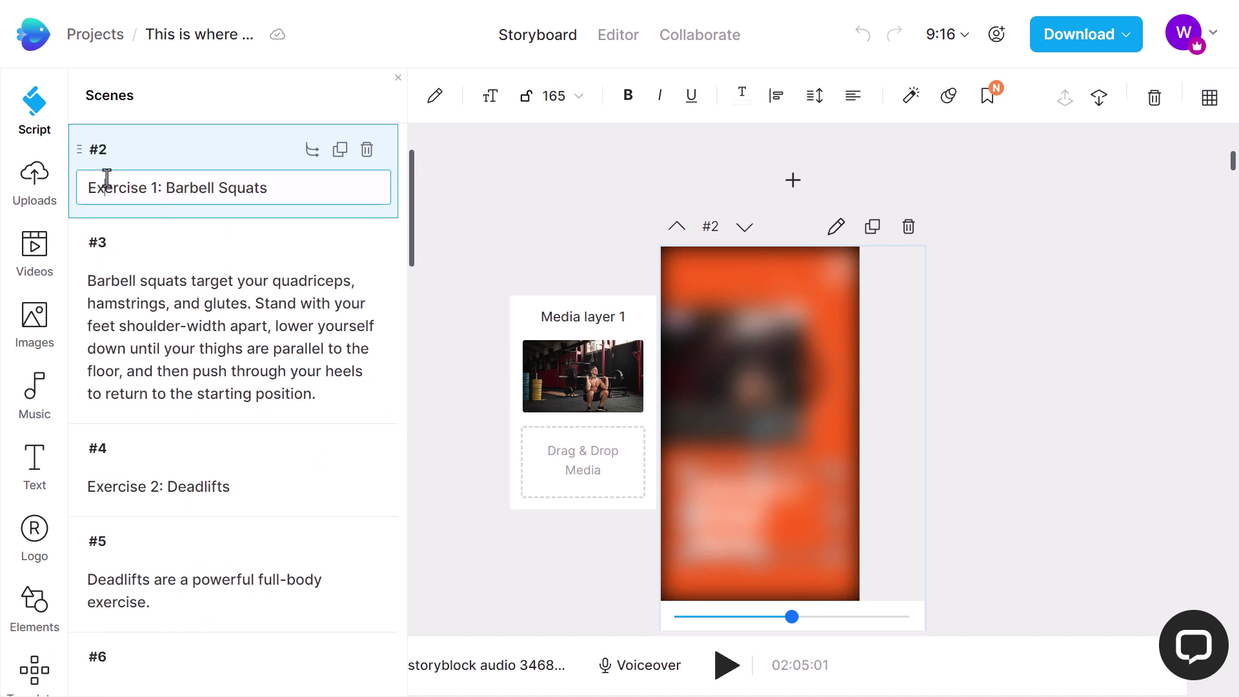
pyautogui.click(575, 384)
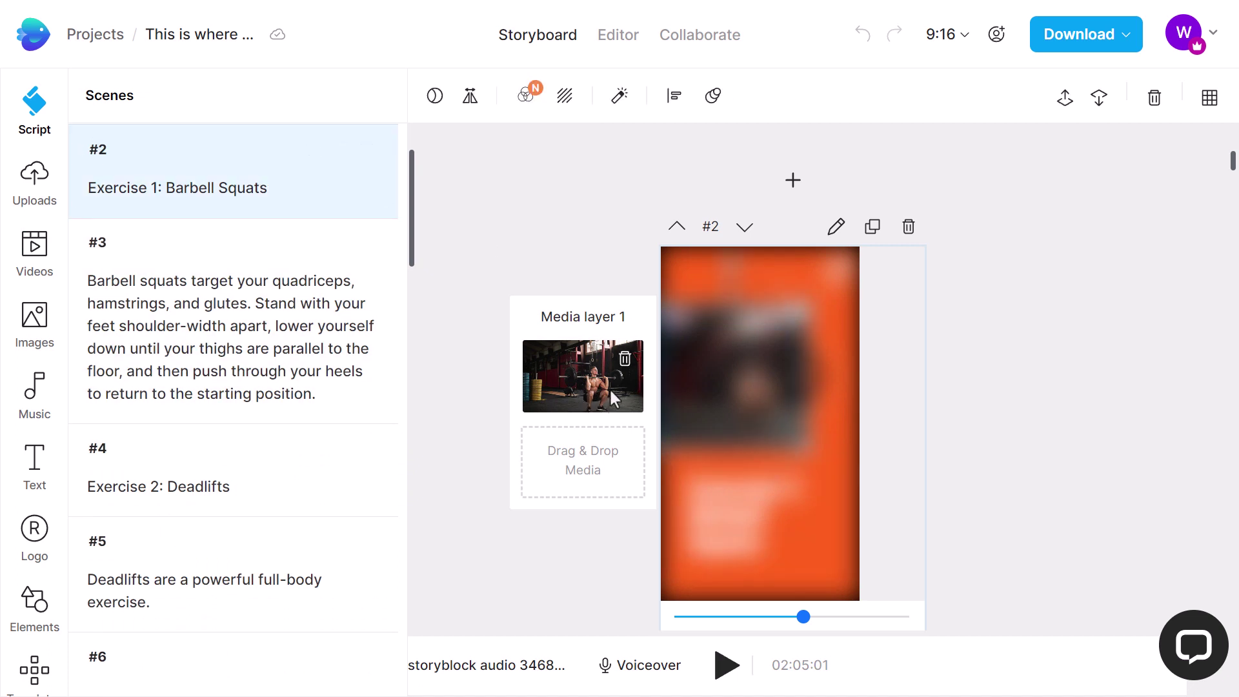
pyautogui.click(45, 319)
pyautogui.click(158, 142)
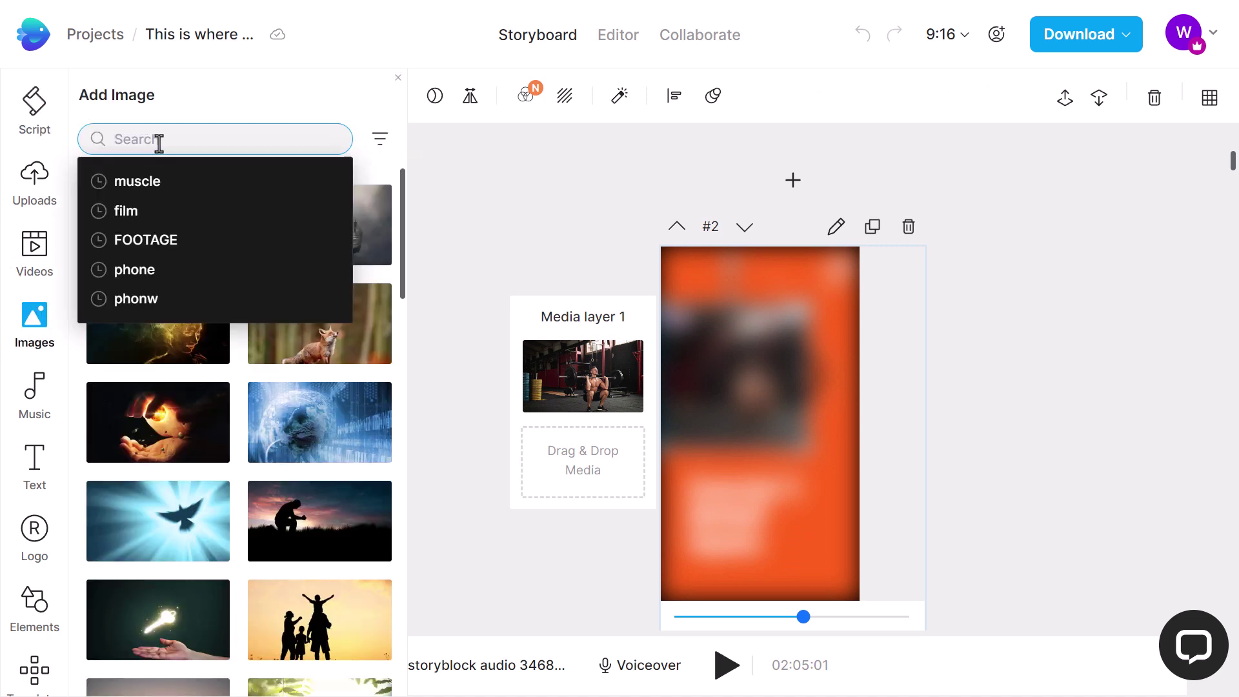
pyautogui.write('squat')
pyautogui.press('Return')
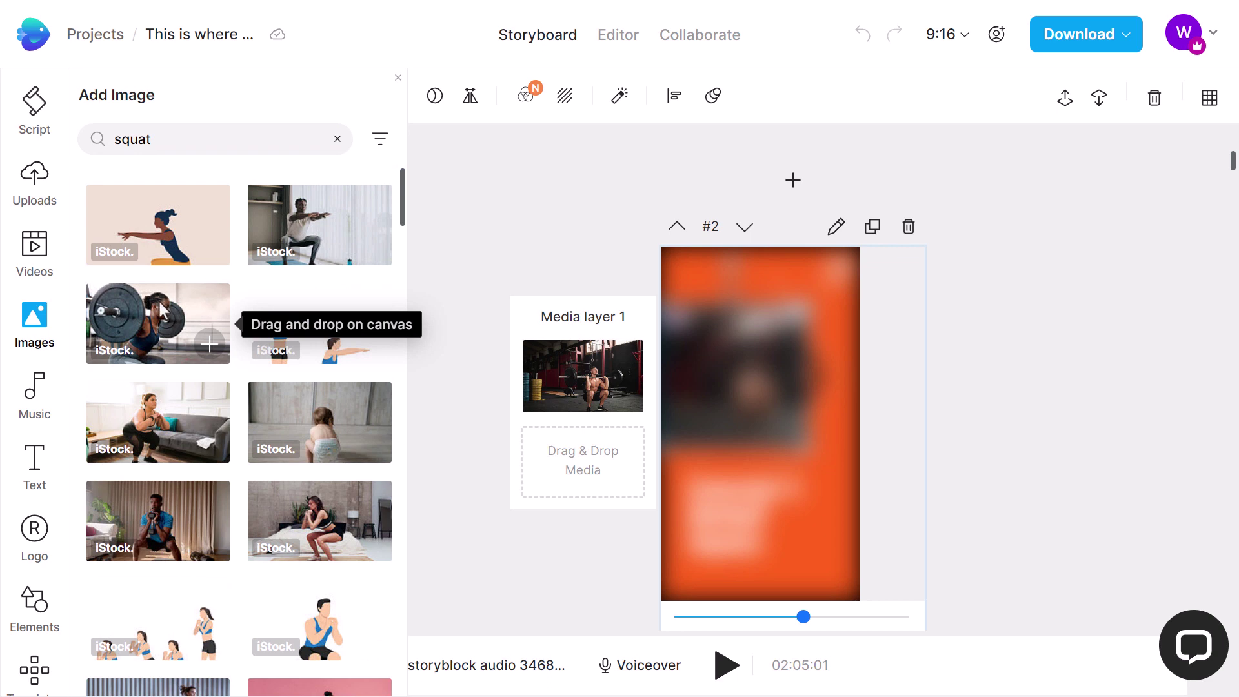
pyautogui.moveTo(134, 319); pyautogui.dragTo(559, 389)
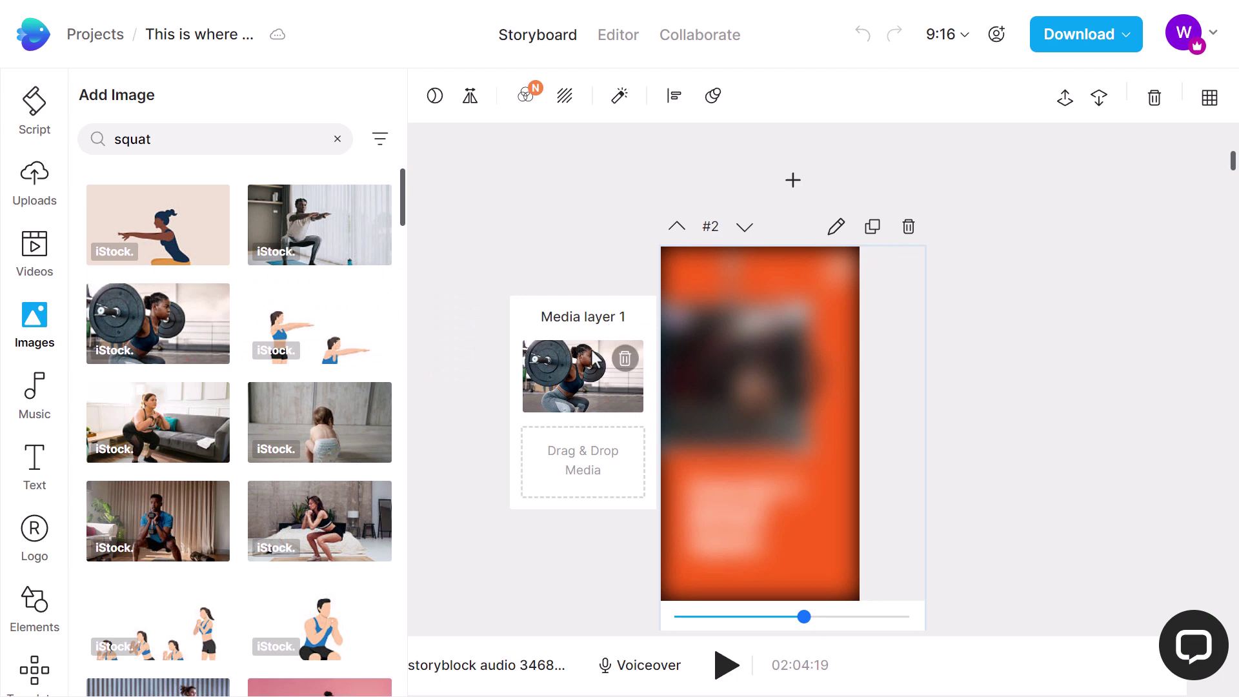
# Choose a squat stock video for scene 3 in place of its bitcoin media.
pyautogui.scroll(-5, 560, 380)
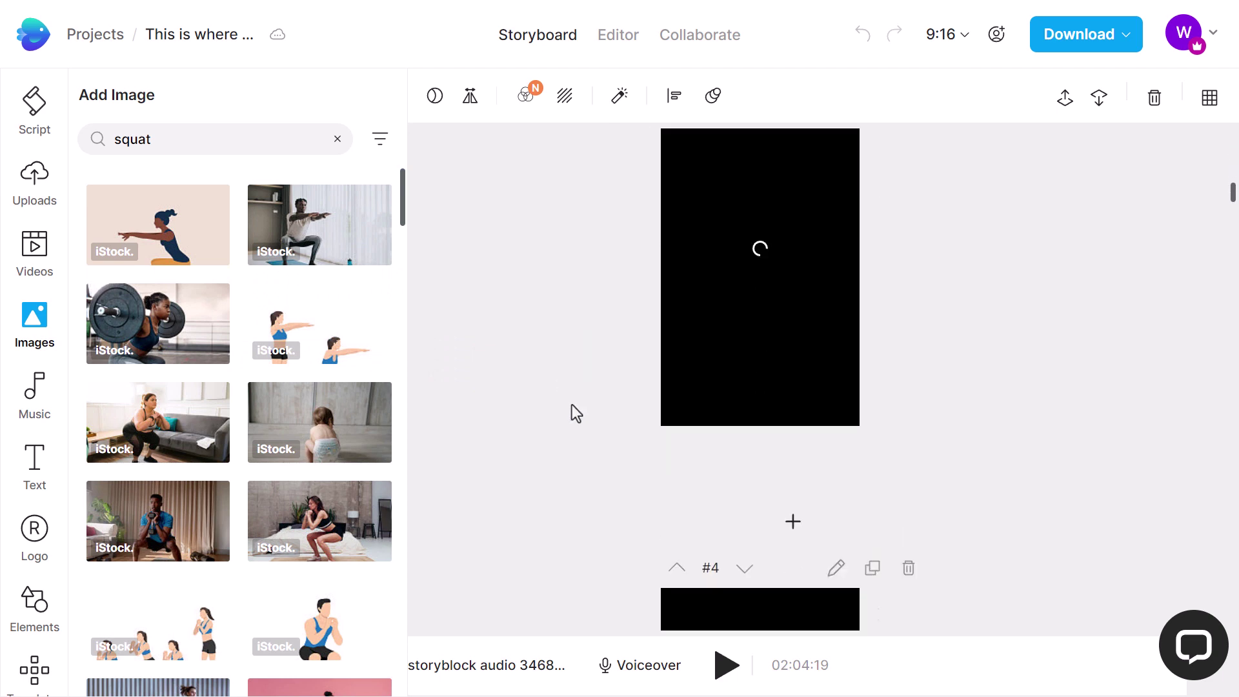
pyautogui.scroll(-5, 581, 388)
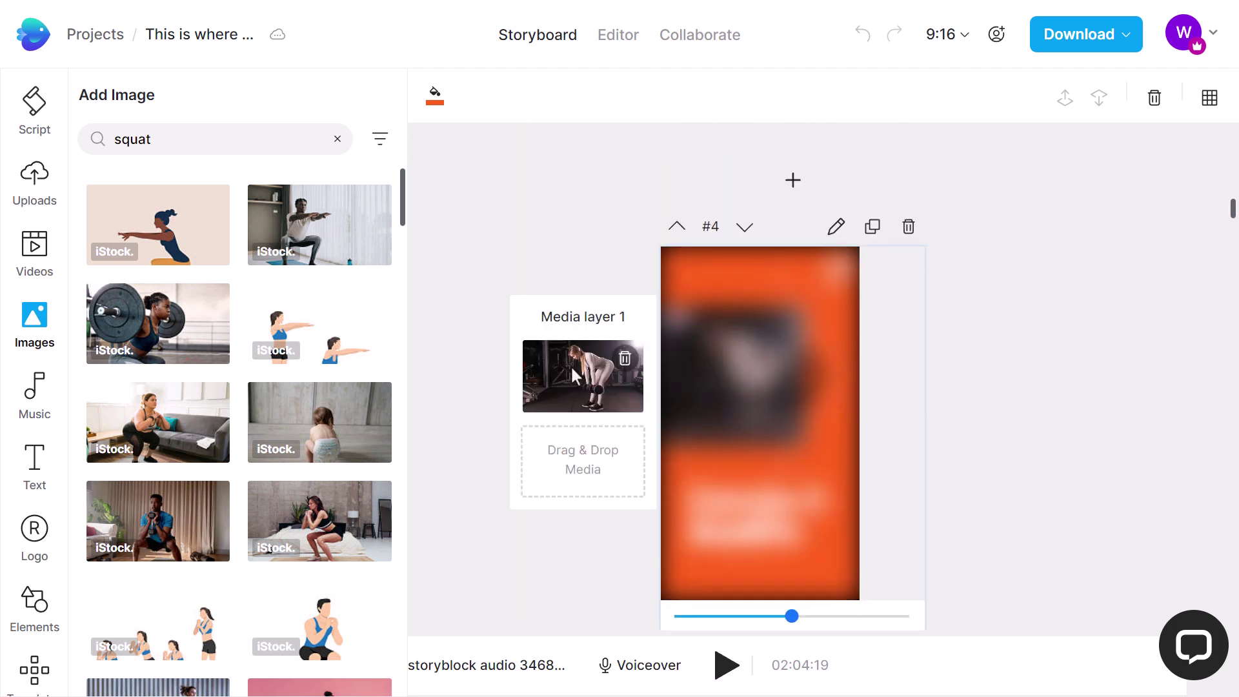
pyautogui.scroll(-3, 575, 387)
pyautogui.scroll(-3, 573, 385)
pyautogui.scroll(10, 573, 384)
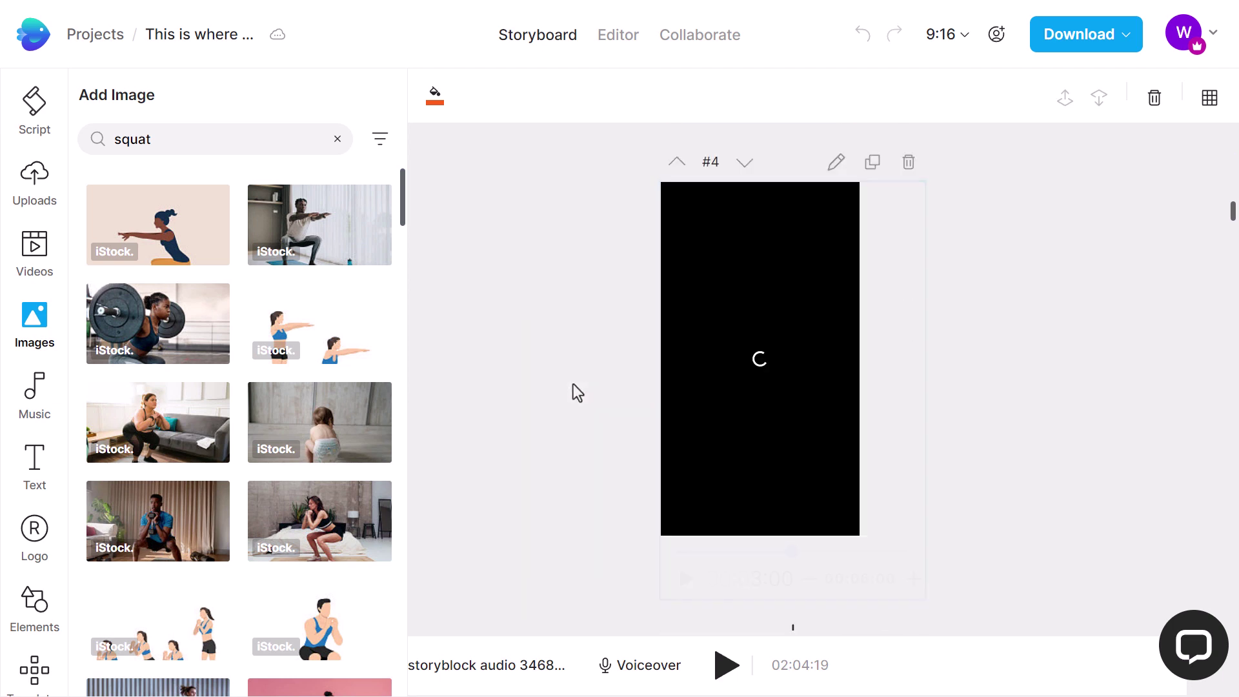
pyautogui.scroll(5, 572, 385)
pyautogui.click(545, 284)
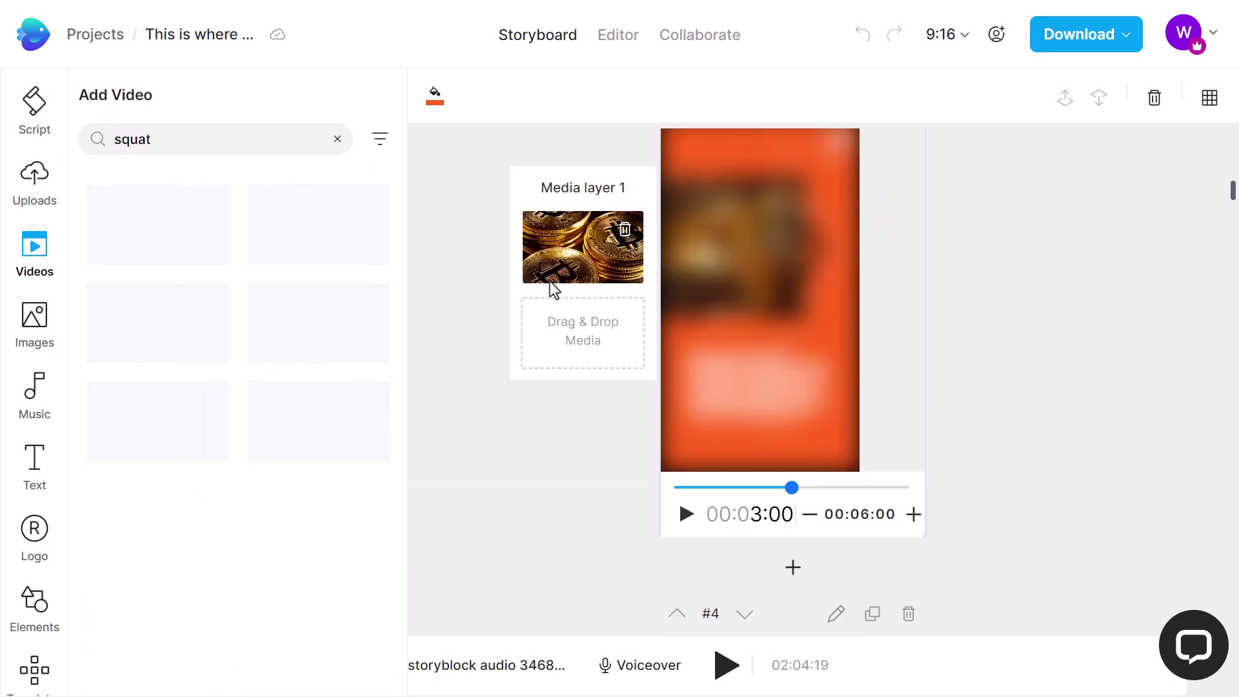
pyautogui.click(193, 536)
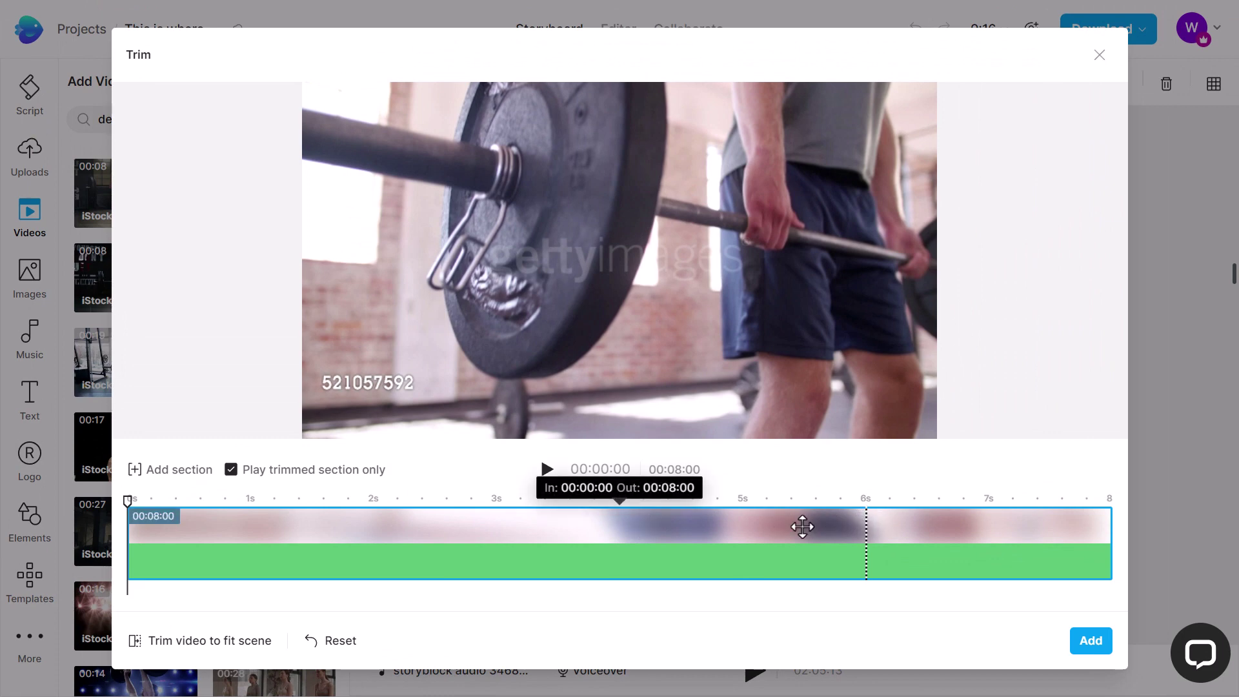
# Trim the barbell deadlift video to fit the 6-second scene and add it.
pyautogui.click(196, 646)
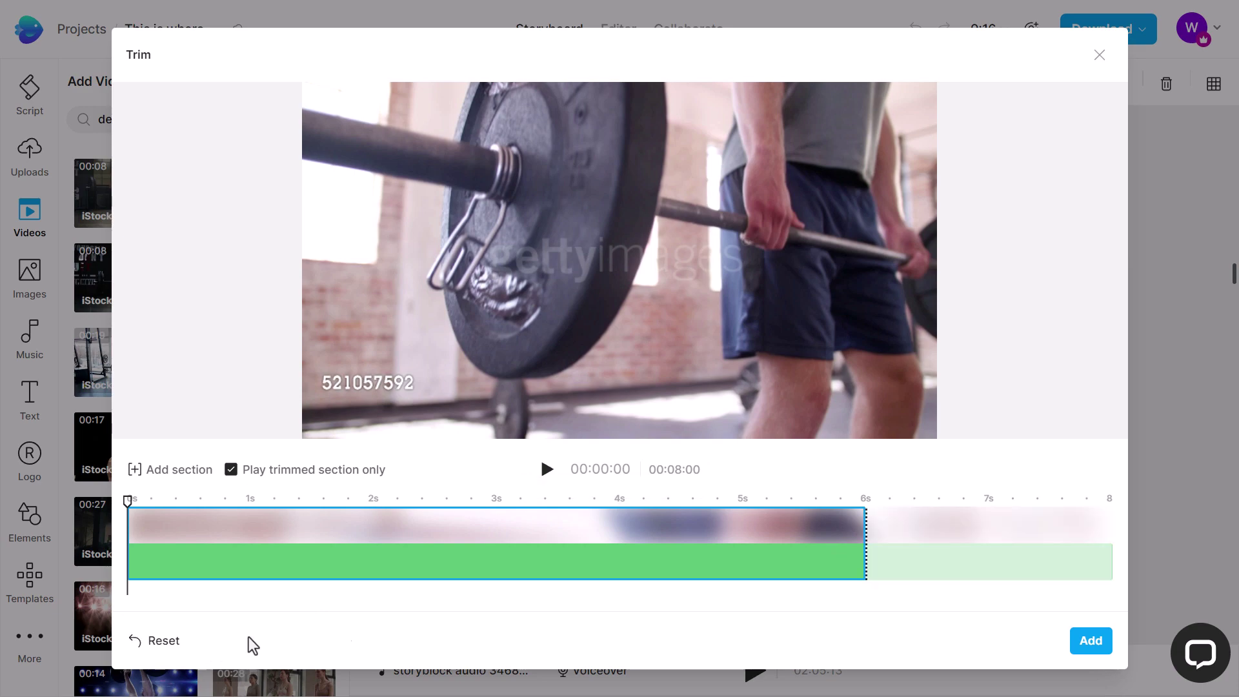
pyautogui.click(1091, 640)
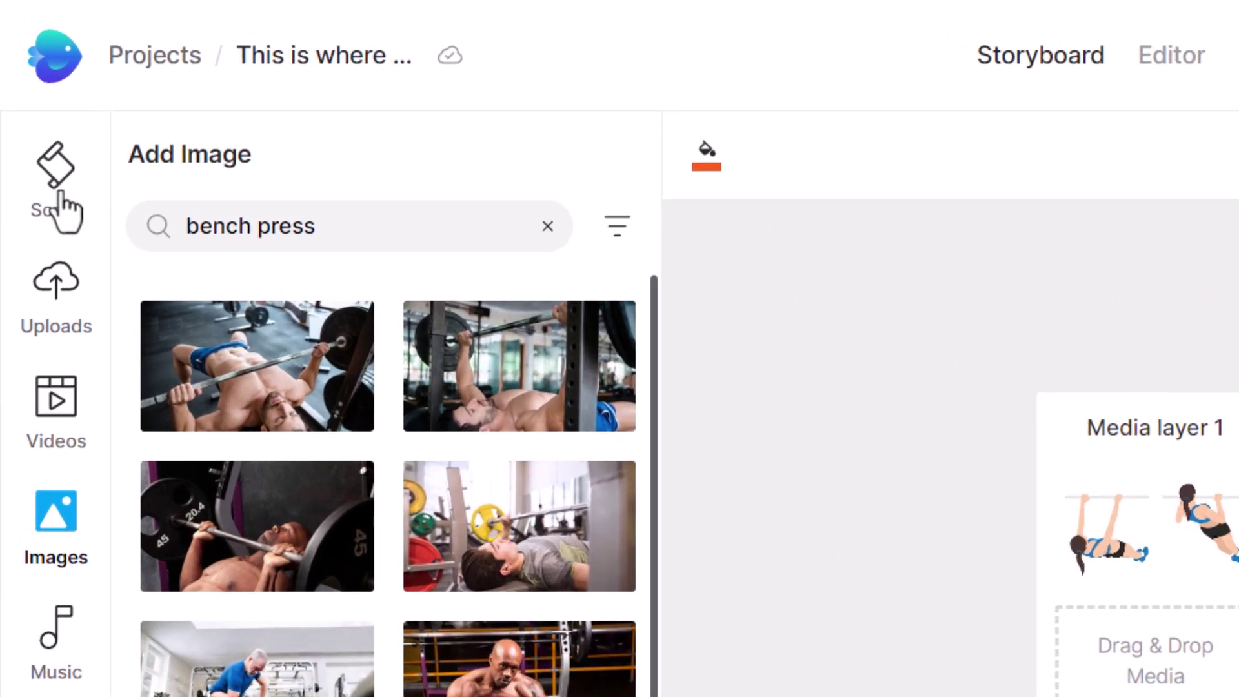
# Remove the "Exercise 4: Pull-Ups" title scene and the three pull-up instruction scenes that follow it from the script.
pyautogui.click(62, 206)
pyautogui.scroll(-3, 368, 650)
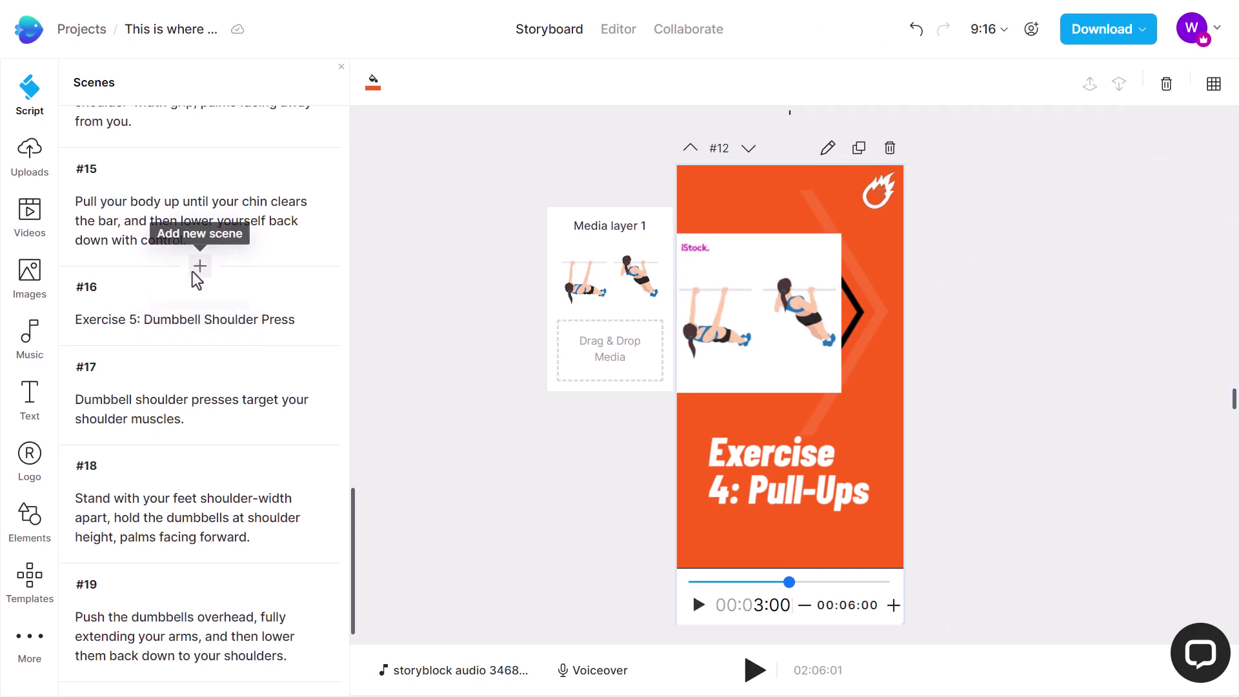
pyautogui.scroll(4, 197, 279)
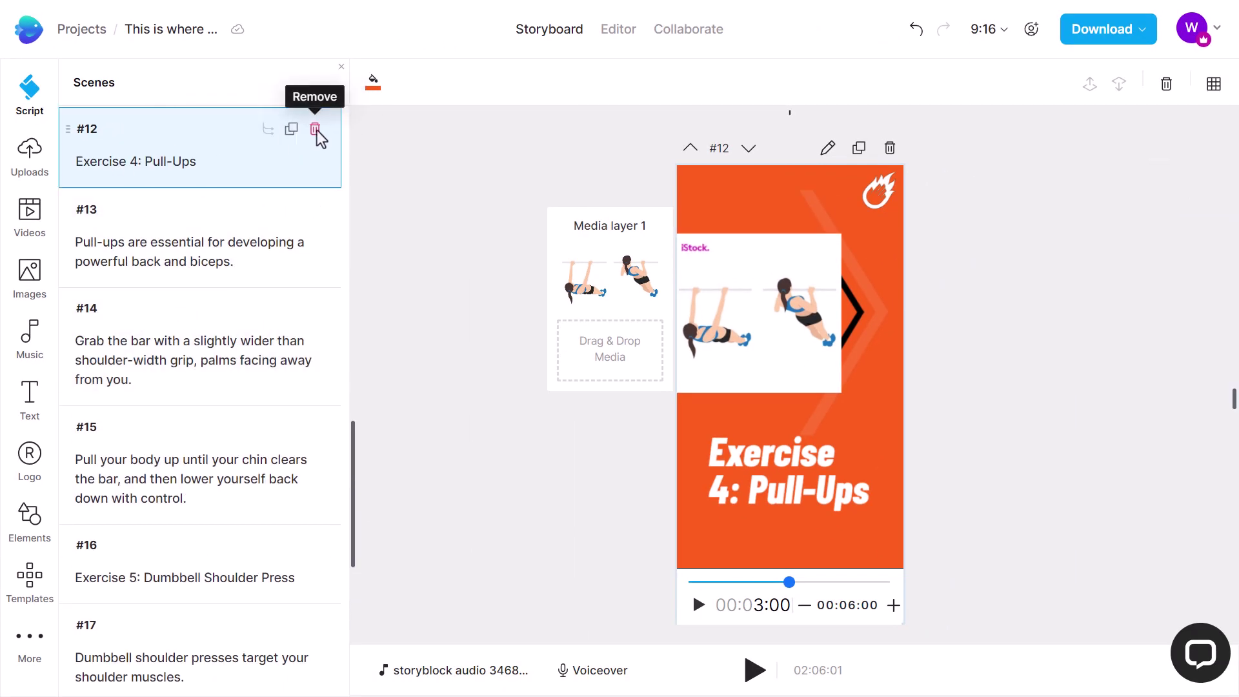
pyautogui.click(308, 128)
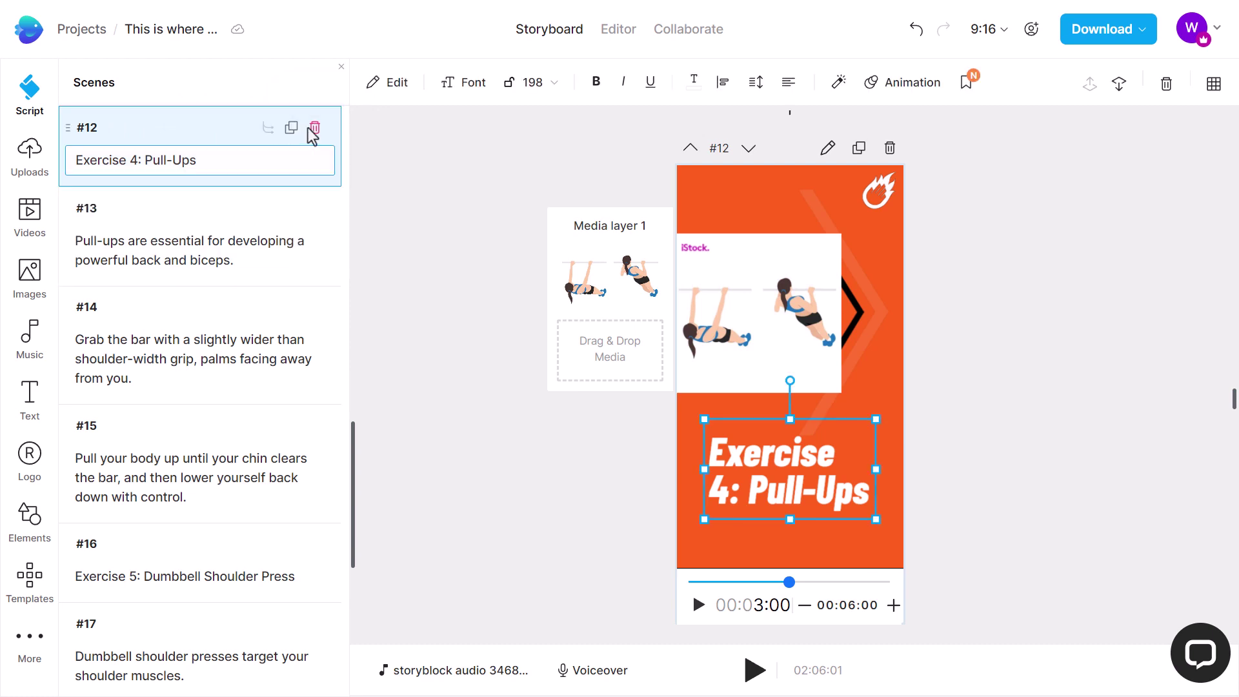
pyautogui.click(314, 129)
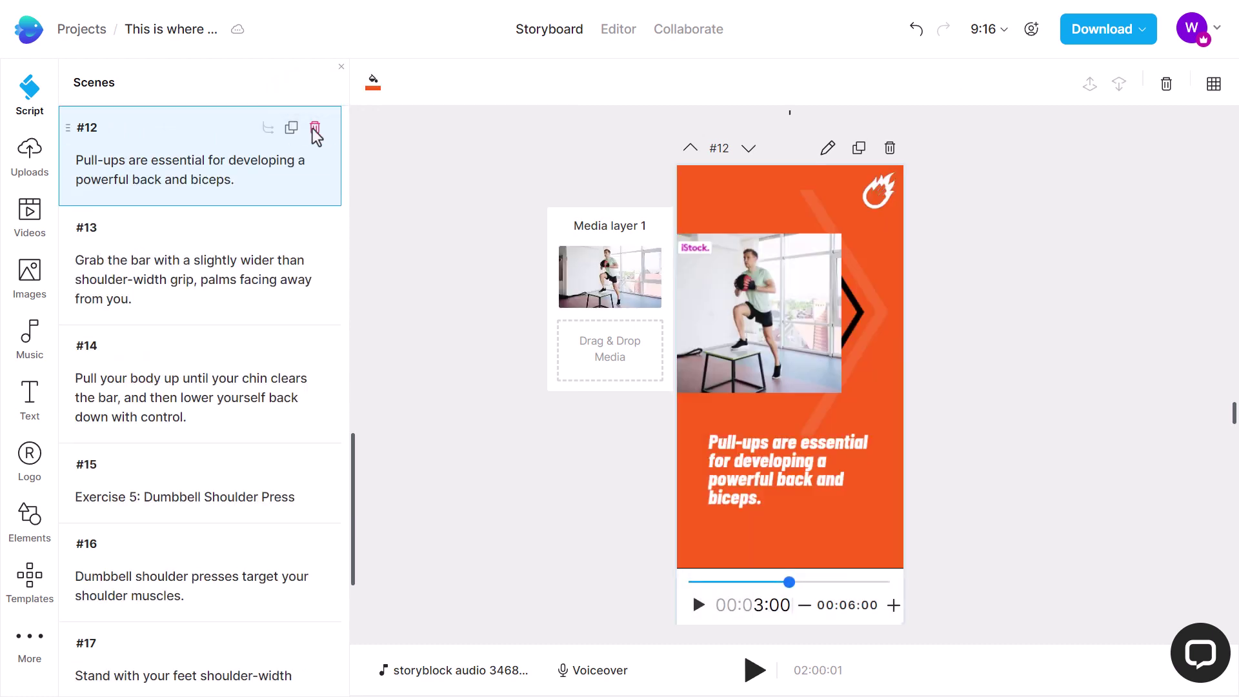
pyautogui.click(316, 128)
pyautogui.click(316, 128)
pyautogui.click(315, 128)
# Remove the "Exercise 5: Dumbbell Shoulder Press" title scene and its three instruction scenes from the script.
pyautogui.click(315, 128)
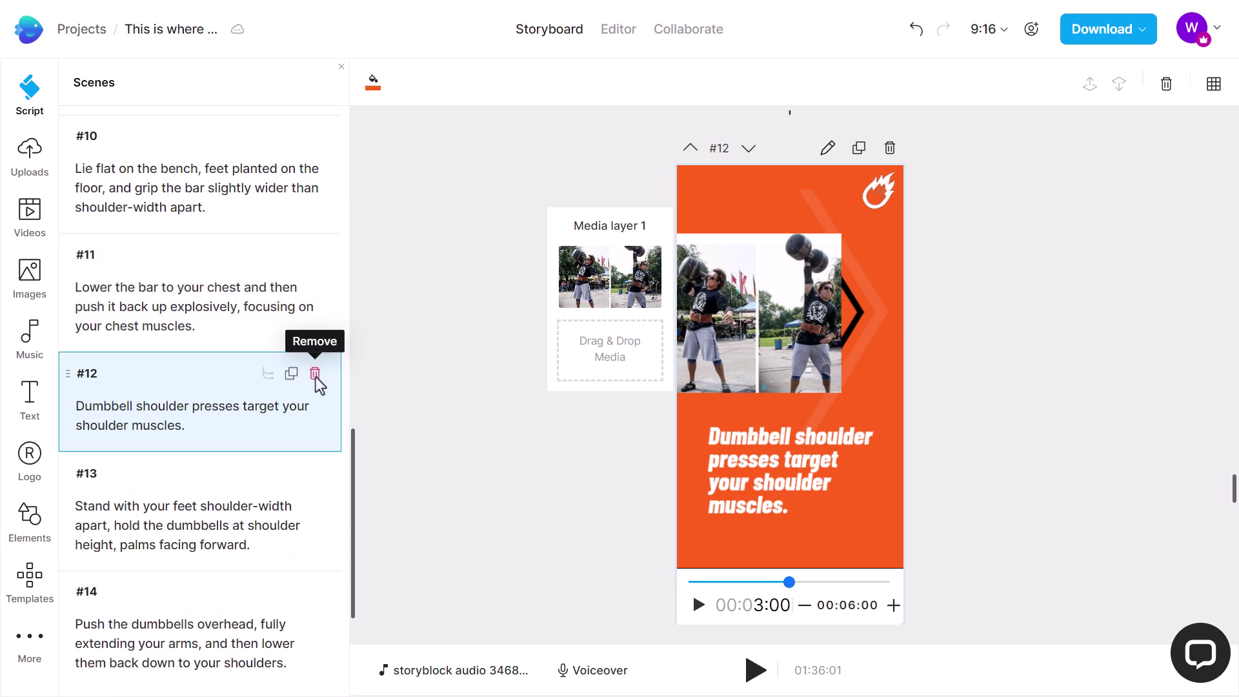
pyautogui.click(316, 375)
pyautogui.click(317, 322)
pyautogui.click(316, 396)
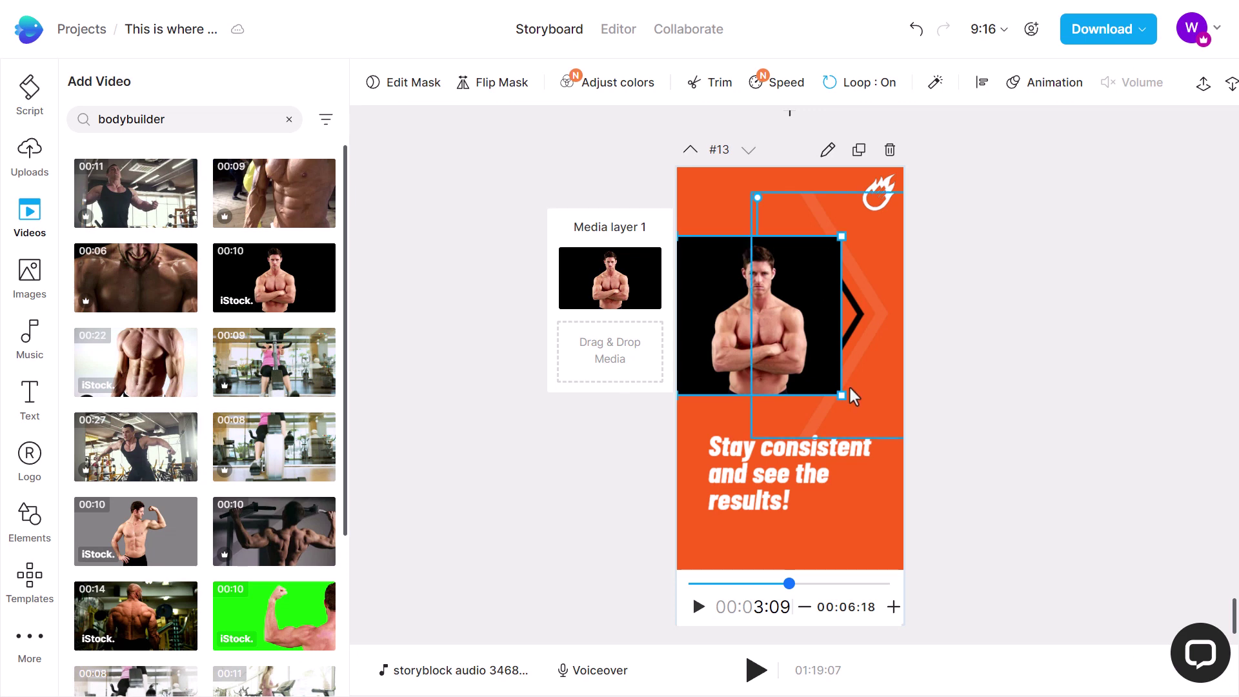
# Enlarge the bodybuilder video in scene 13 and shift the "Stay consistent and see the results!" text slightly downward.
pyautogui.moveTo(839, 395); pyautogui.dragTo(871, 424)
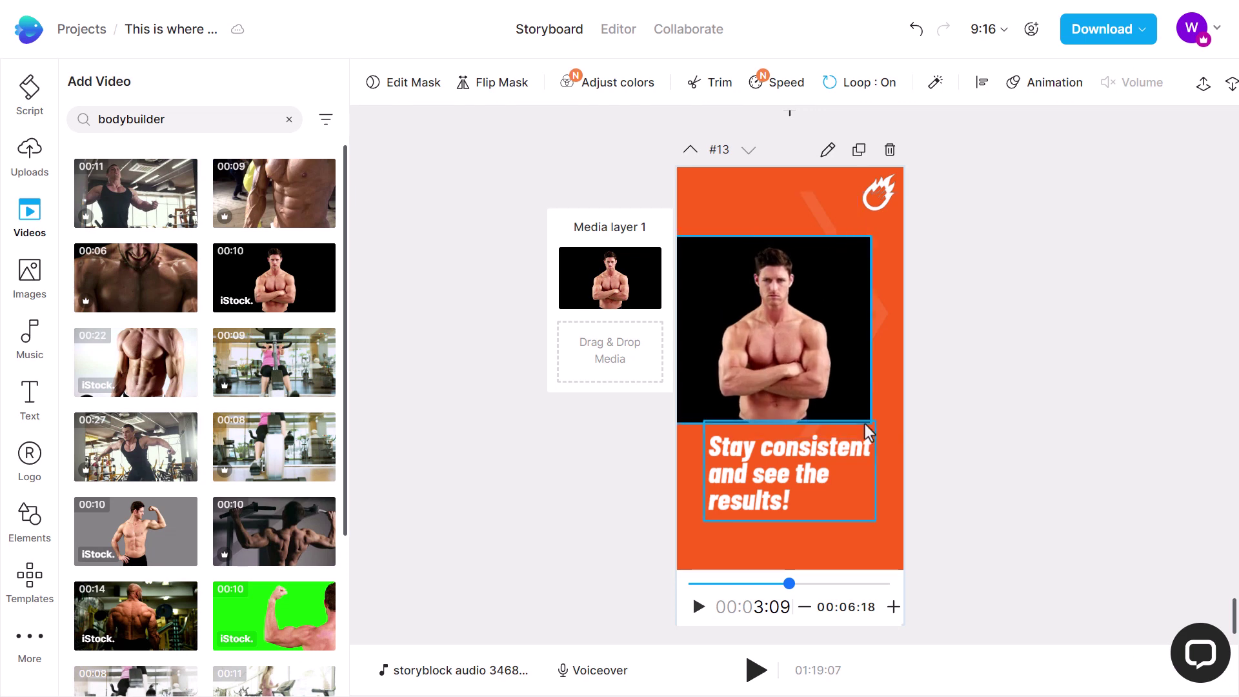
pyautogui.moveTo(782, 448); pyautogui.dragTo(797, 457)
# Enlarge scene 12's video of the man flexing his back upward and toward the right edge of the frame.
pyautogui.scroll(5, 680, 342)
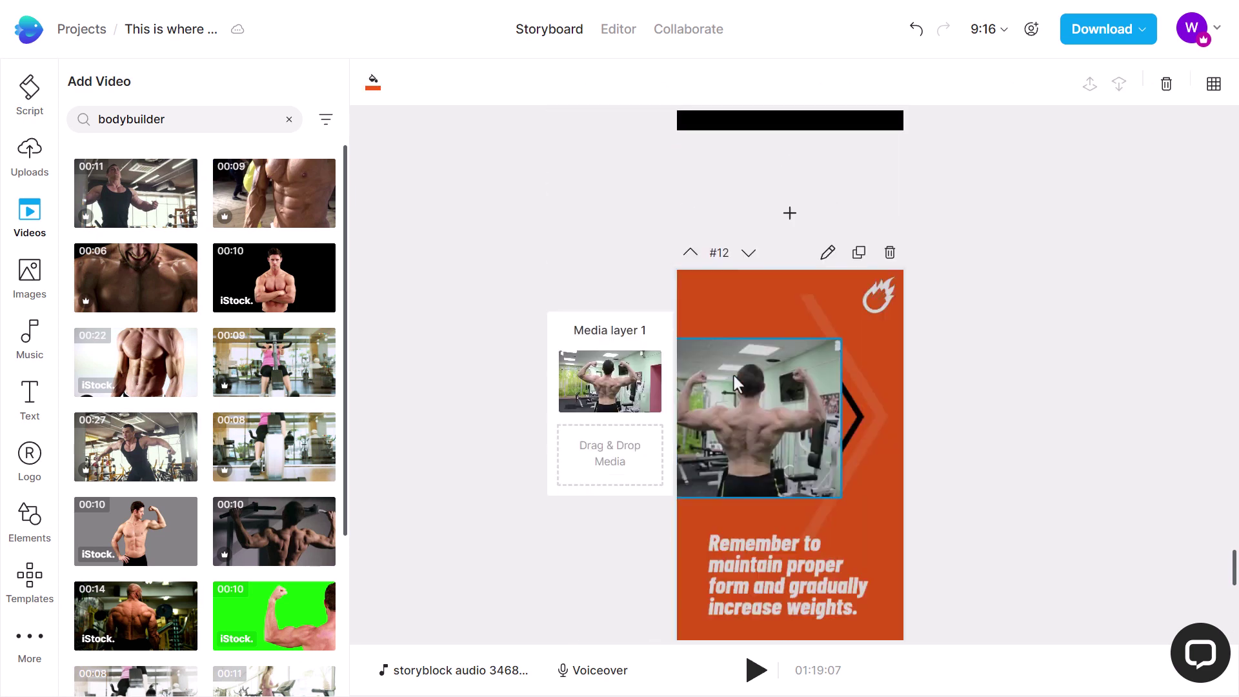
pyautogui.click(777, 413)
pyautogui.moveTo(840, 340); pyautogui.dragTo(864, 317)
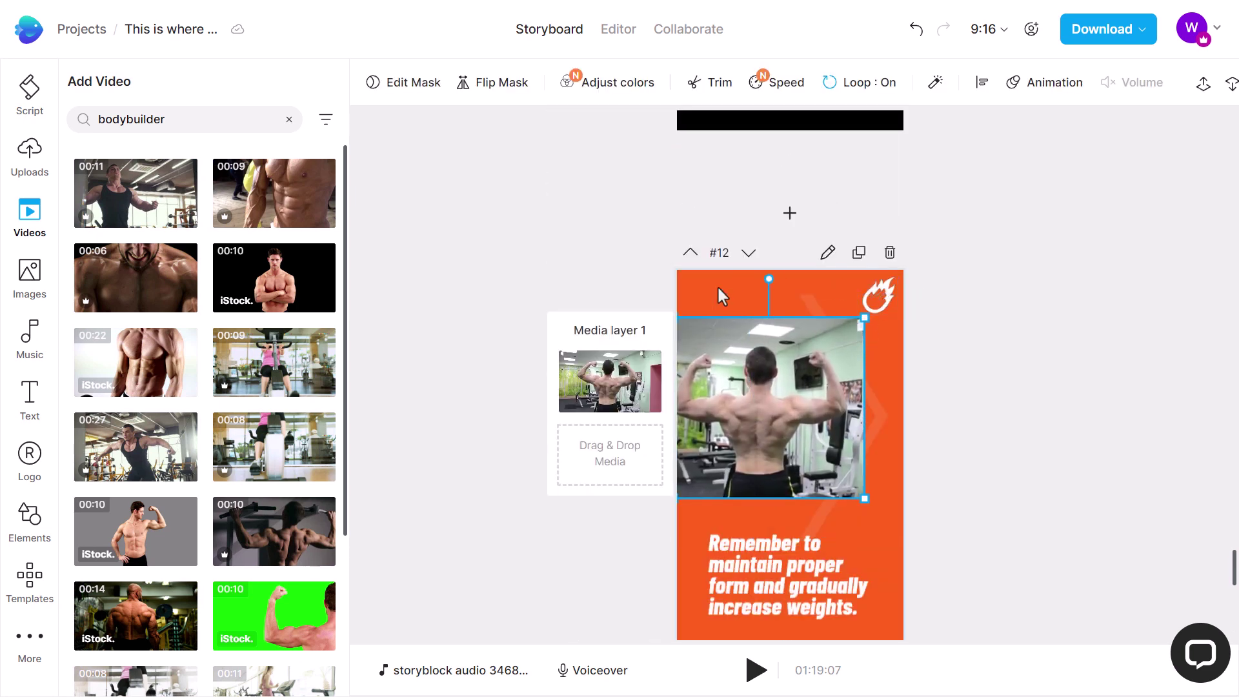
# Enlarge scene 11's bench press media slightly from its lower-right corner.
pyautogui.scroll(3, 718, 288)
pyautogui.scroll(5, 852, 407)
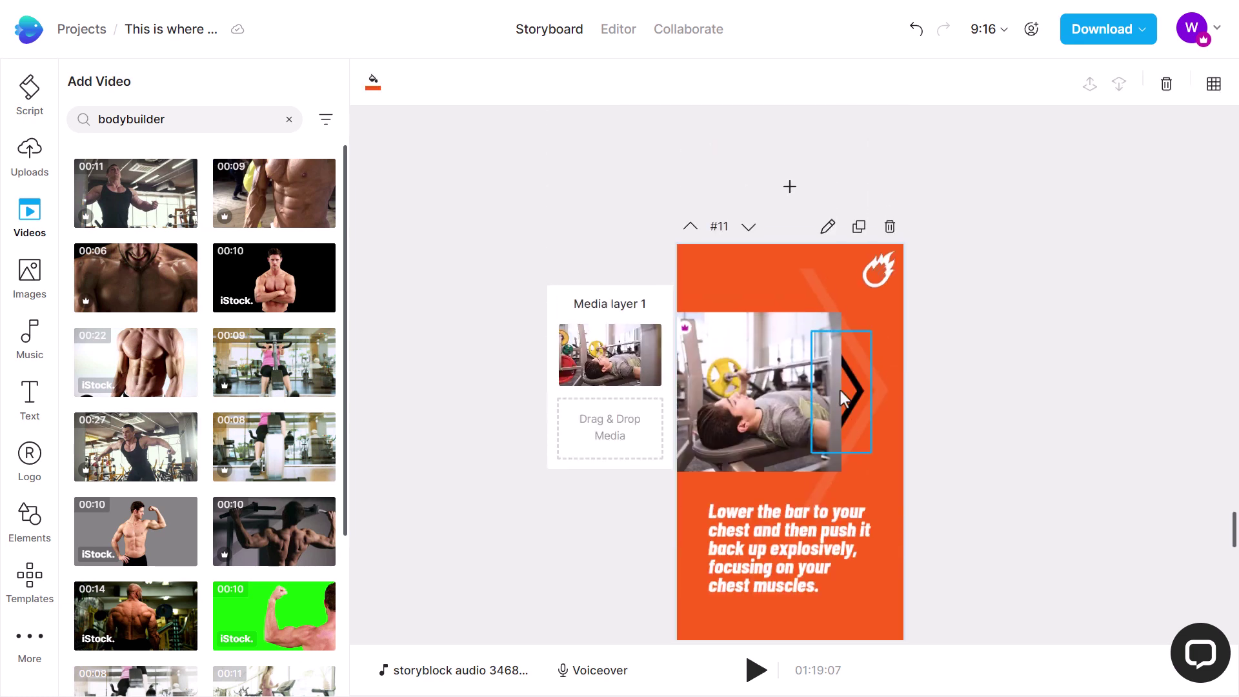
pyautogui.click(815, 402)
pyautogui.moveTo(842, 471); pyautogui.dragTo(858, 485)
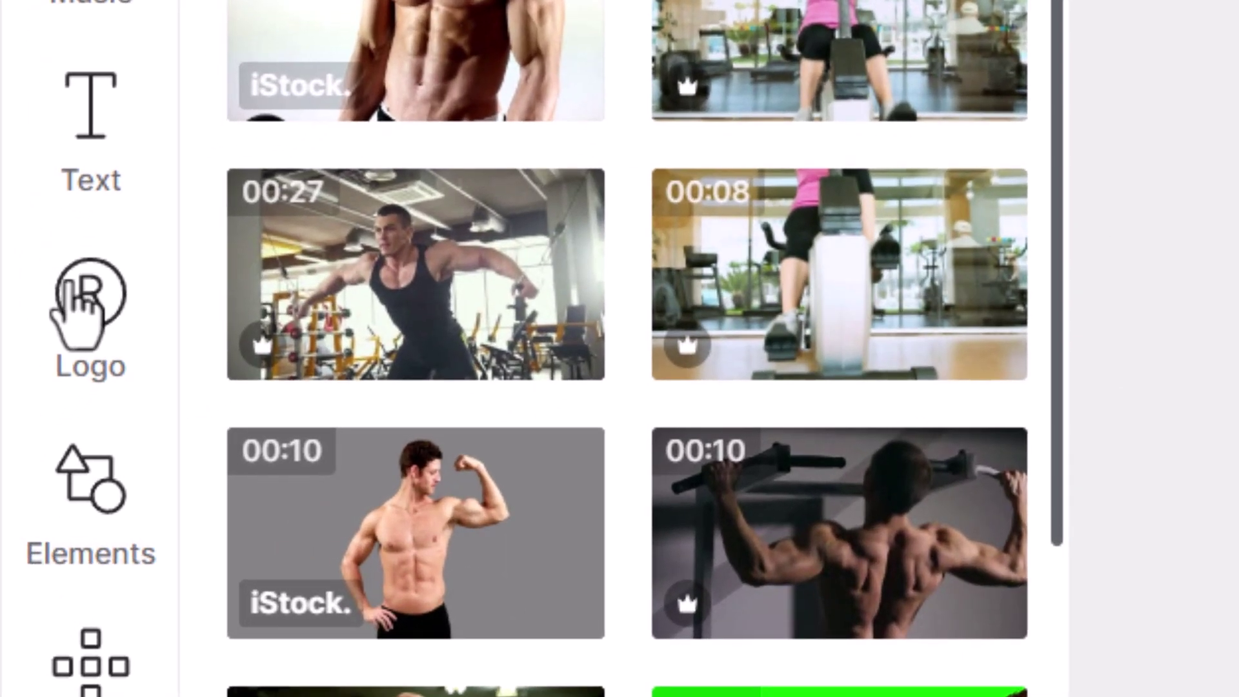
# Open the brand logo assets and slightly enlarge scene 10's bench press media from its upper-right corner.
pyautogui.click(30, 453)
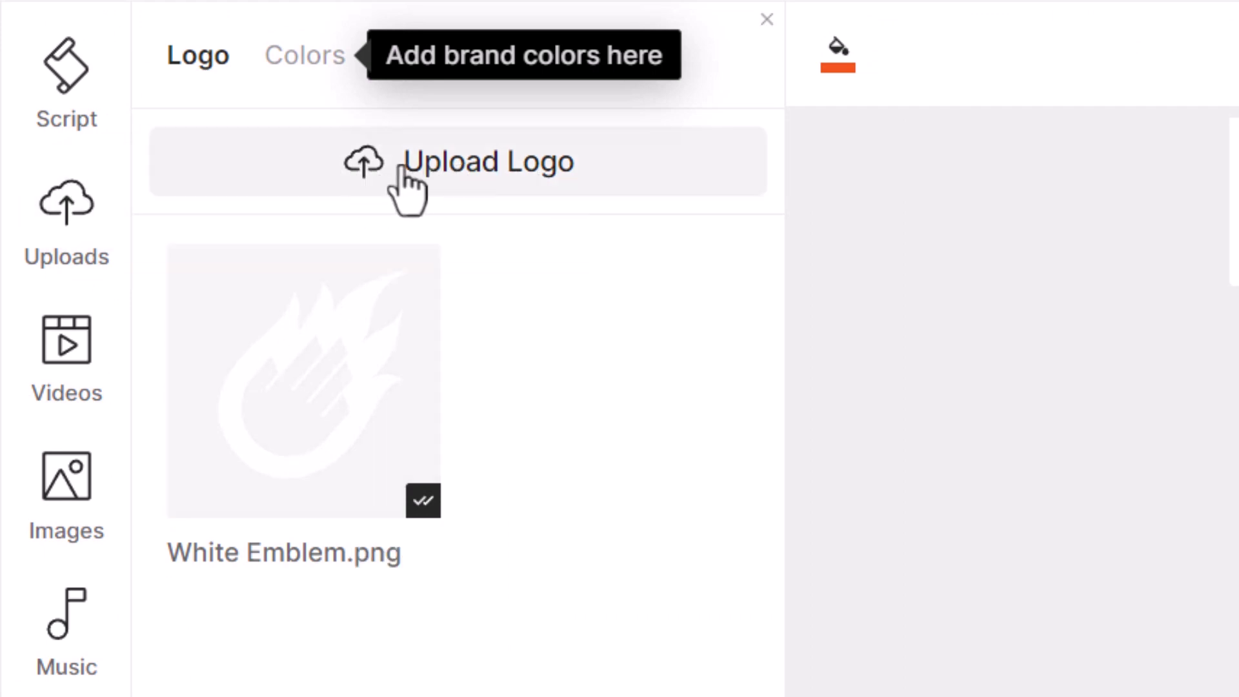
pyautogui.click(406, 185)
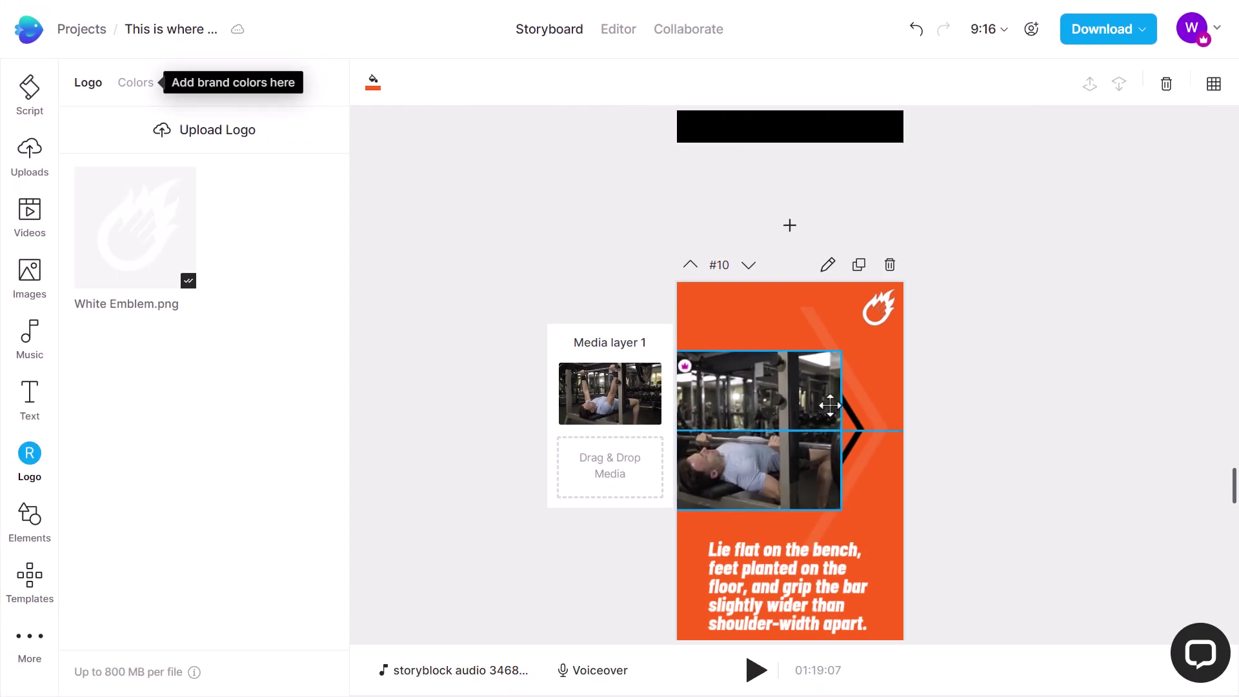
pyautogui.click(838, 352)
pyautogui.moveTo(841, 348)
pyautogui.mouseDown()
pyautogui.moveTo(860, 354)
pyautogui.moveTo(850, 343)
pyautogui.mouseUp()
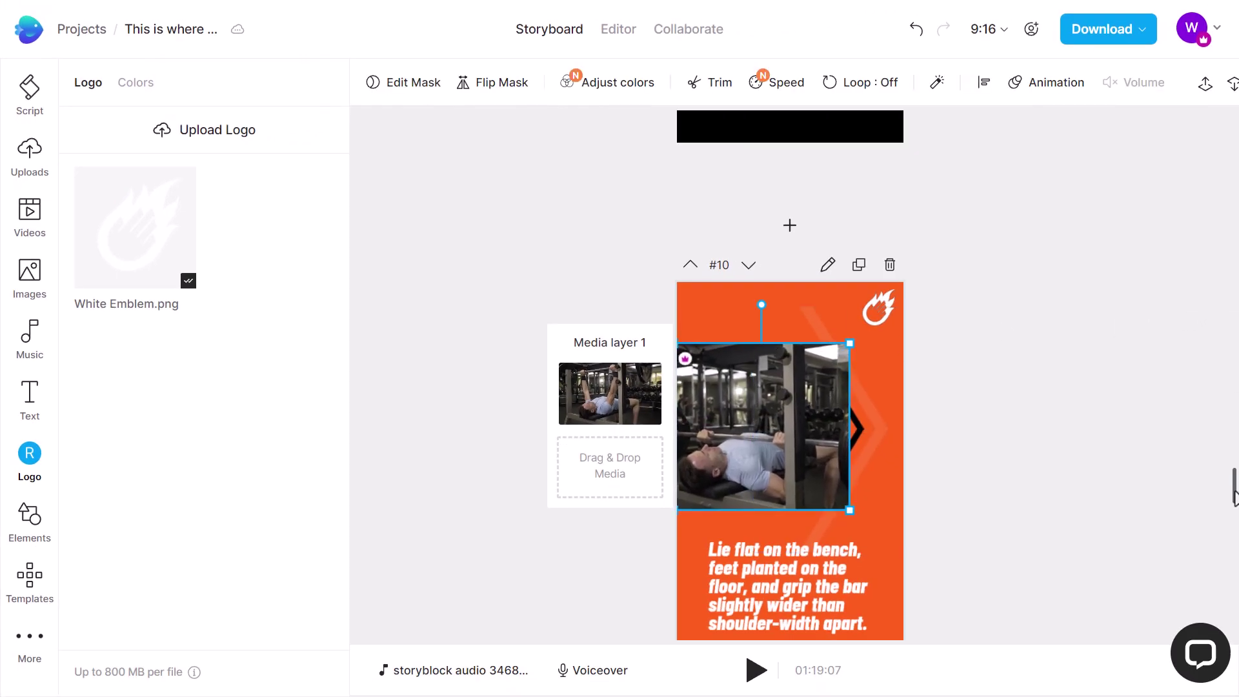
# Switch from the storyboard to the timeline editor and play the opening scene from the start.
pyautogui.moveTo(1234, 497); pyautogui.dragTo(1234, 123)
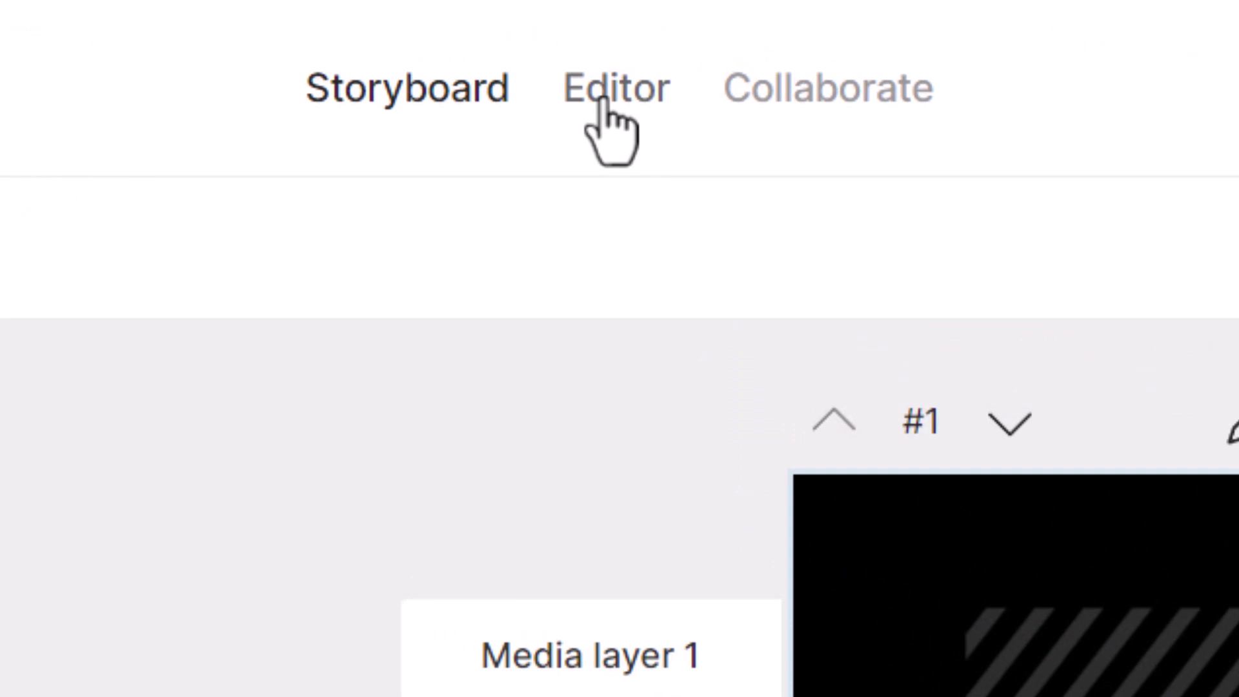
pyautogui.click(602, 101)
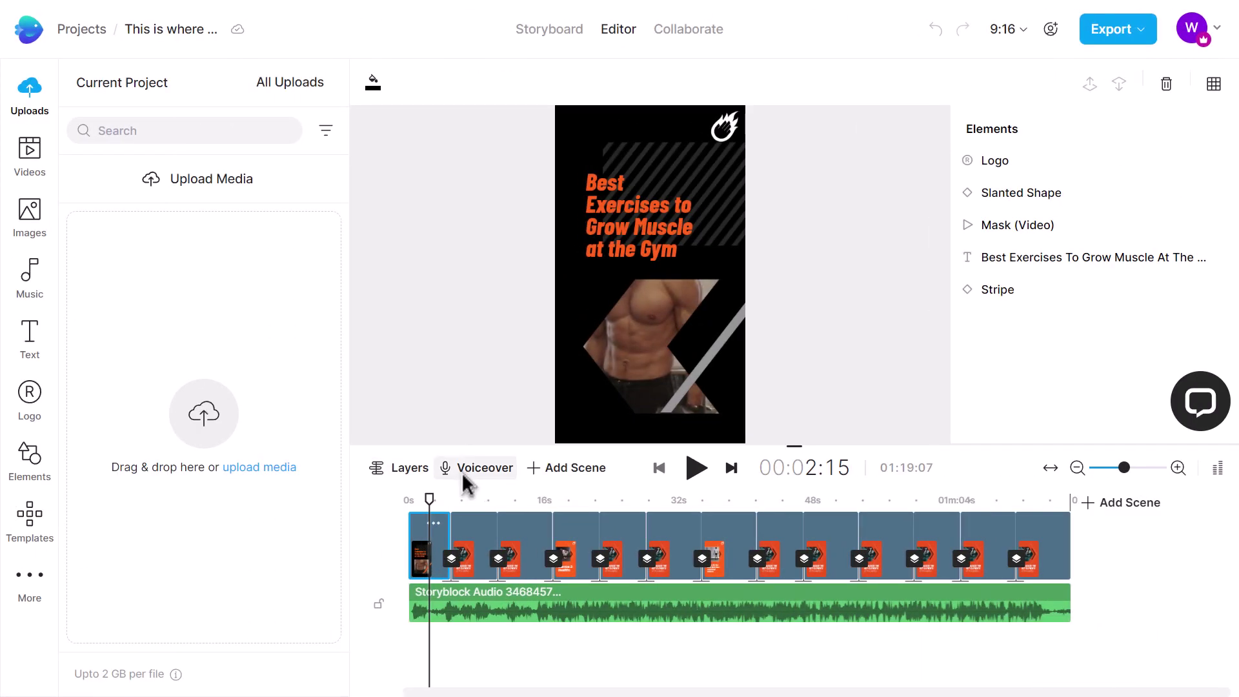
pyautogui.moveTo(429, 499); pyautogui.dragTo(452, 502)
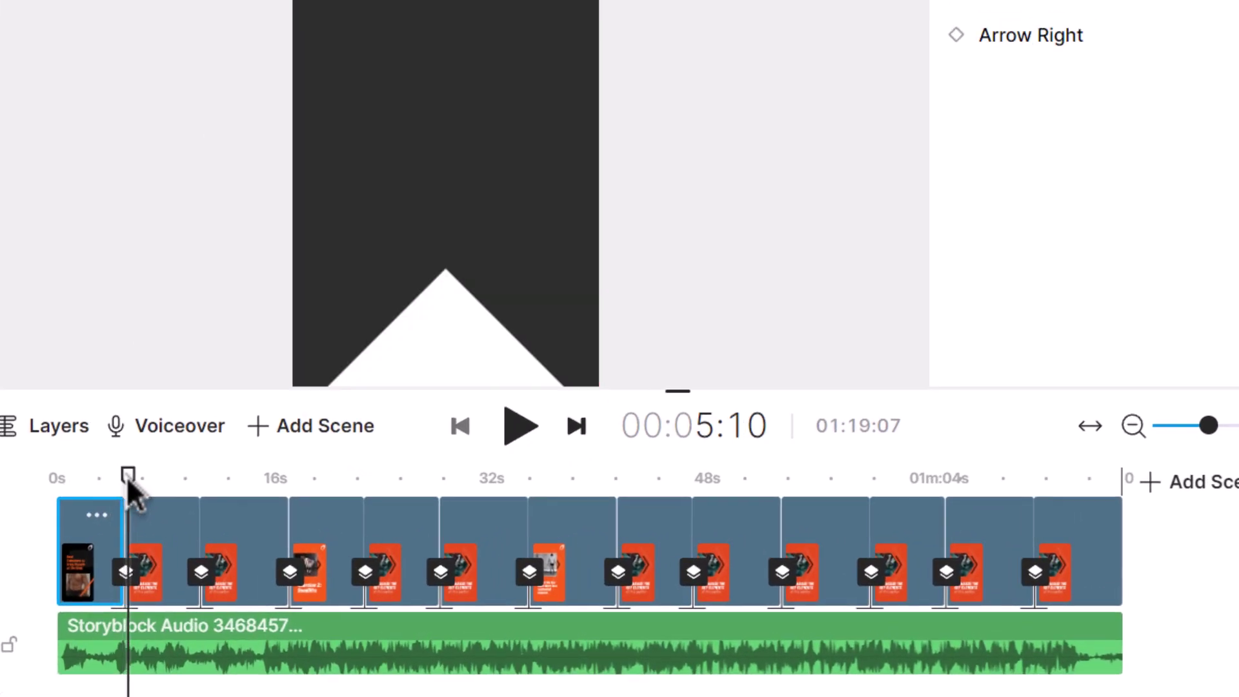
pyautogui.moveTo(128, 484); pyautogui.dragTo(64, 491)
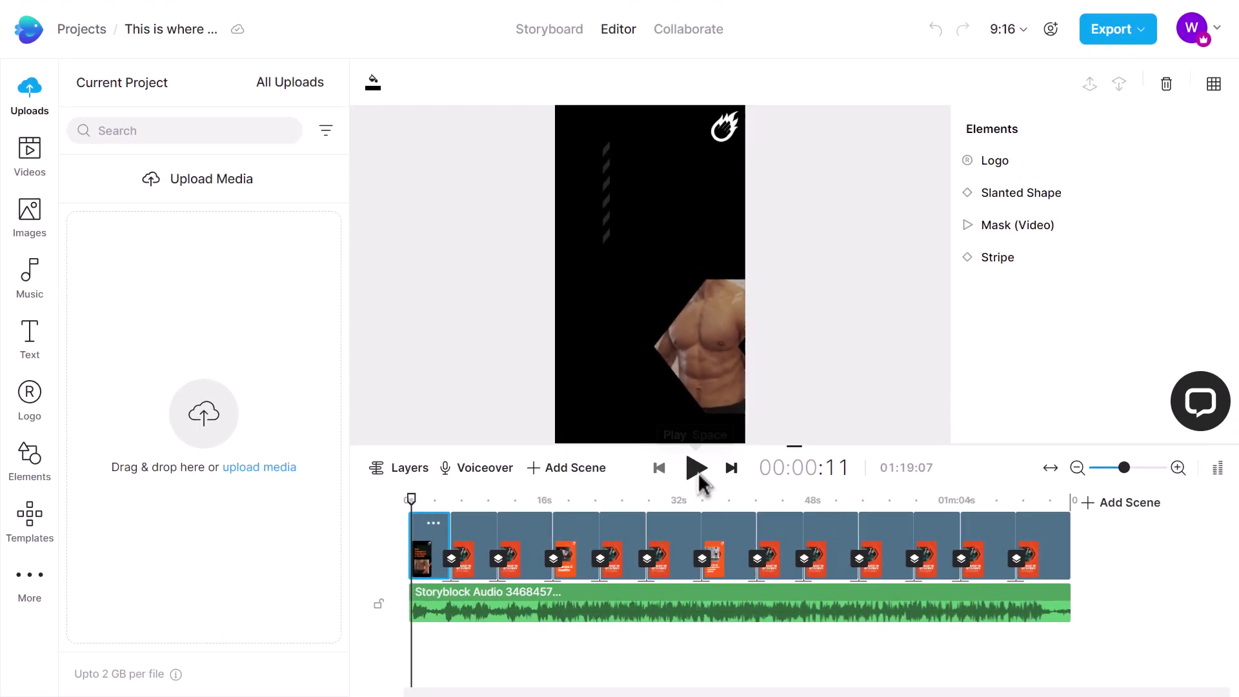
pyautogui.click(698, 471)
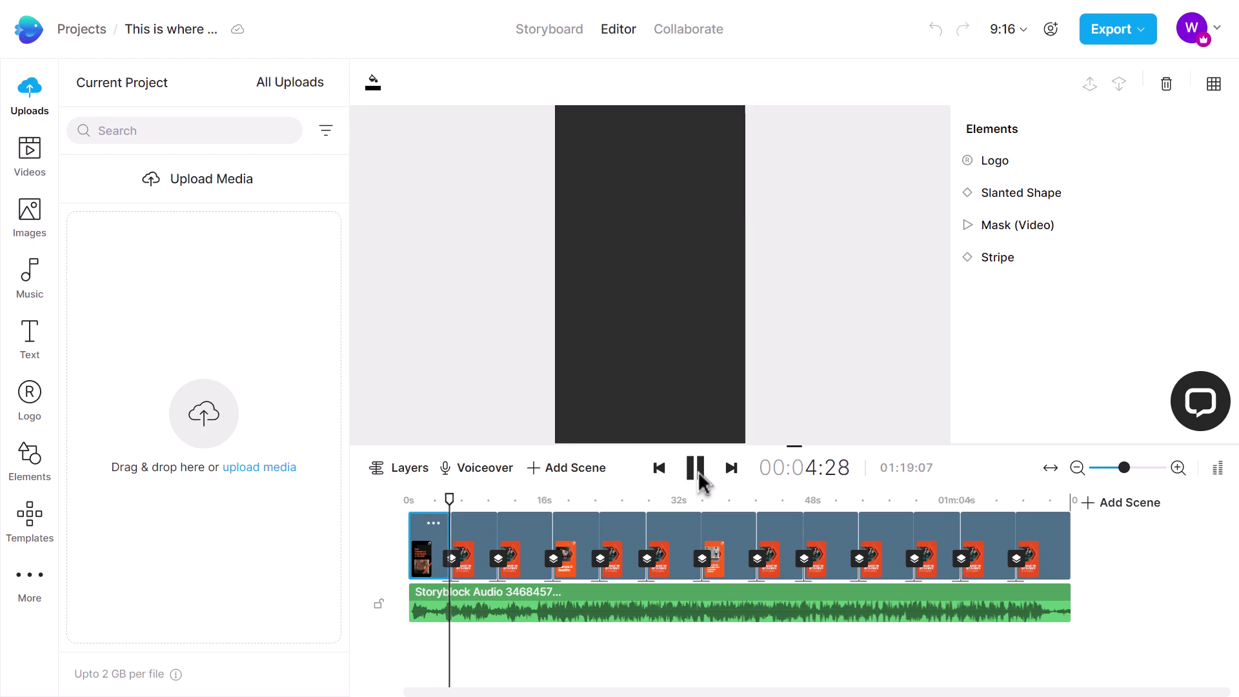
pyautogui.click(698, 471)
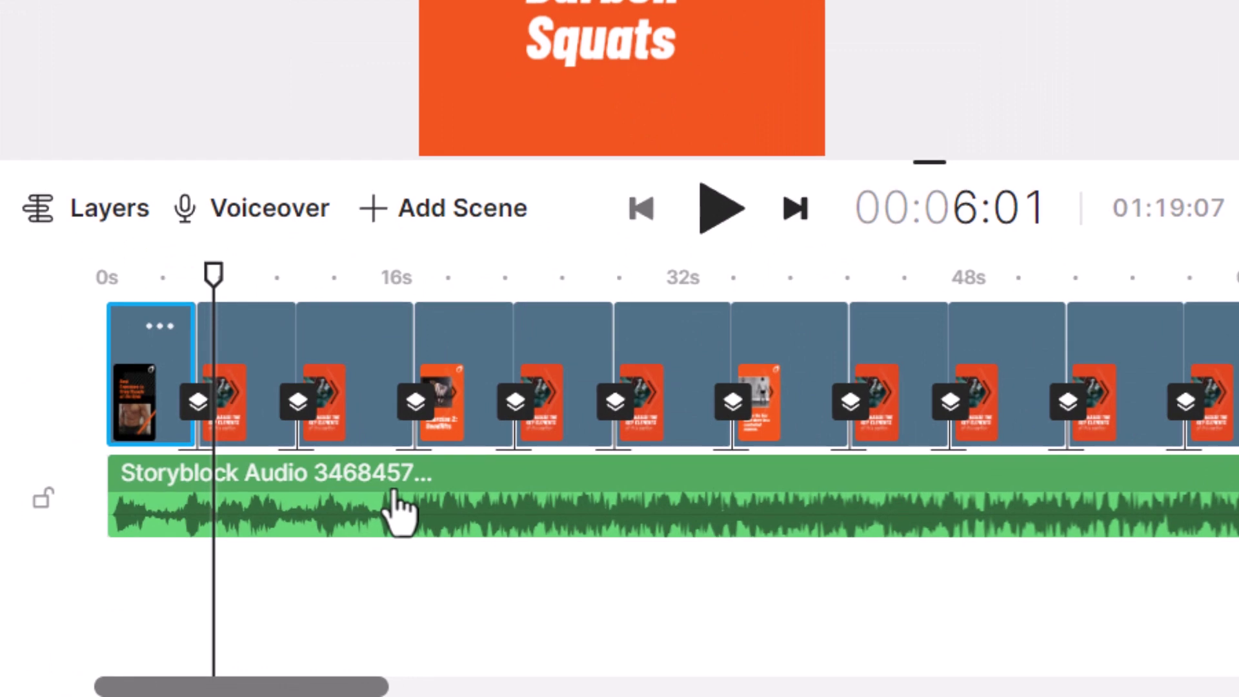
# Delete the Storyblock Audio background music track from the timeline.
pyautogui.click(542, 601)
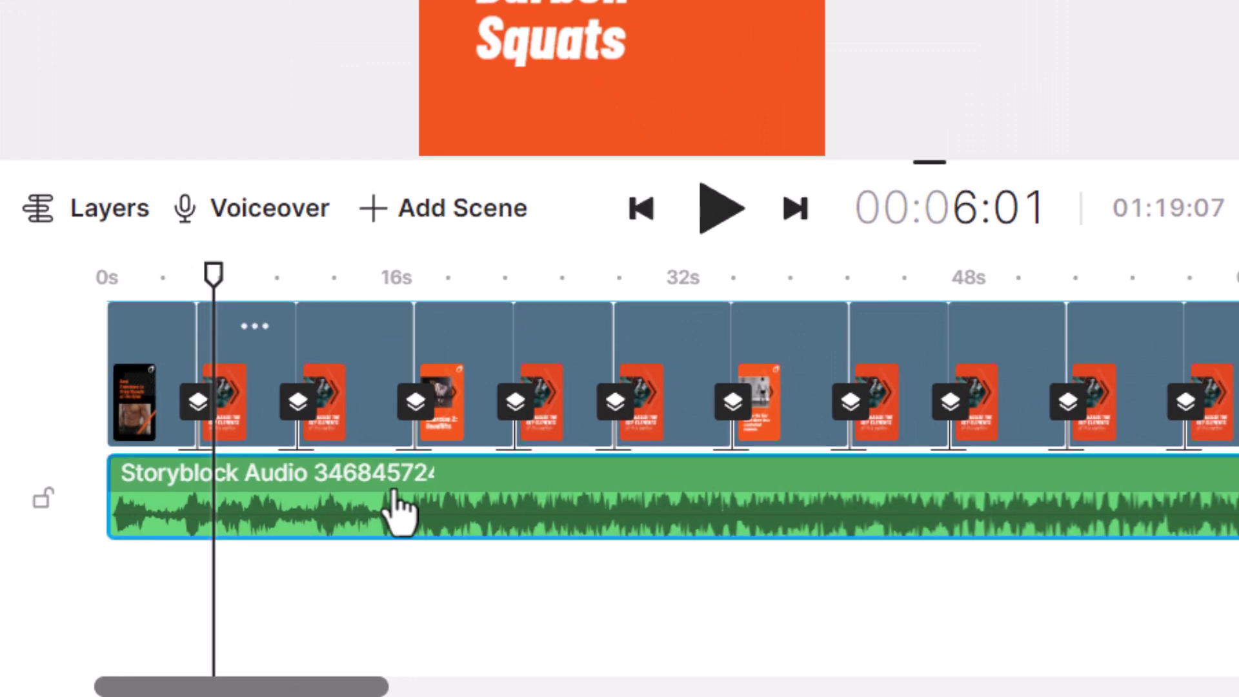
pyautogui.rightClick(398, 509)
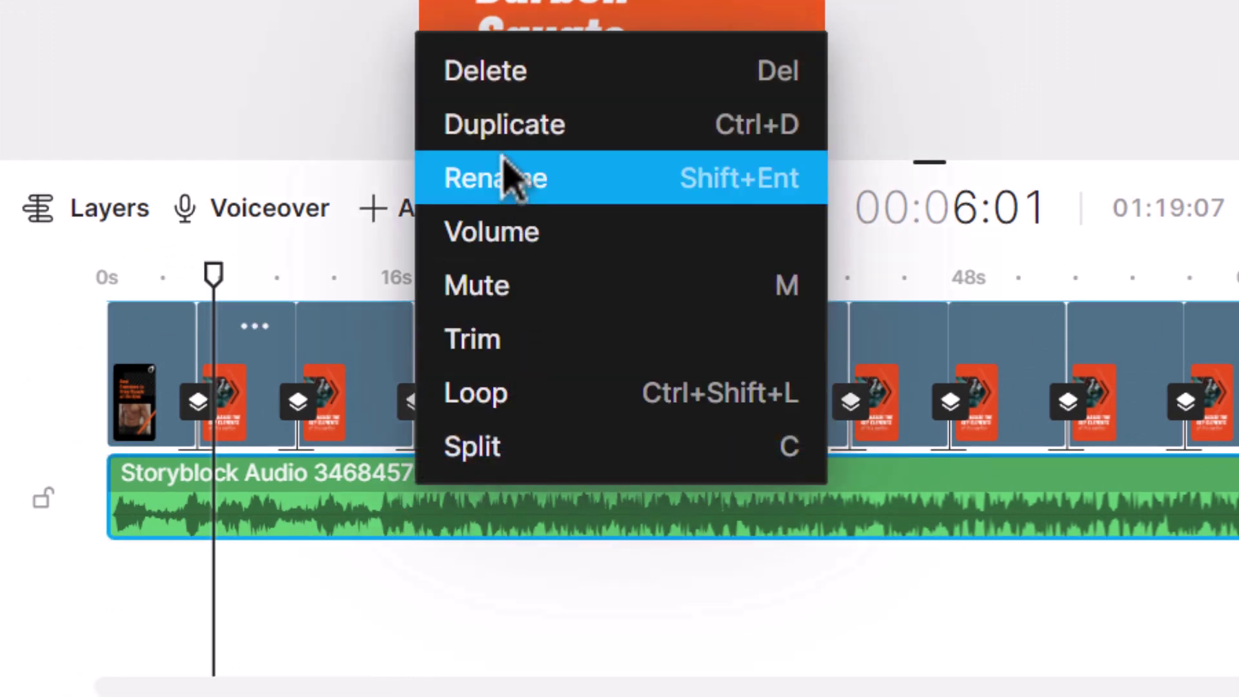
pyautogui.click(515, 93)
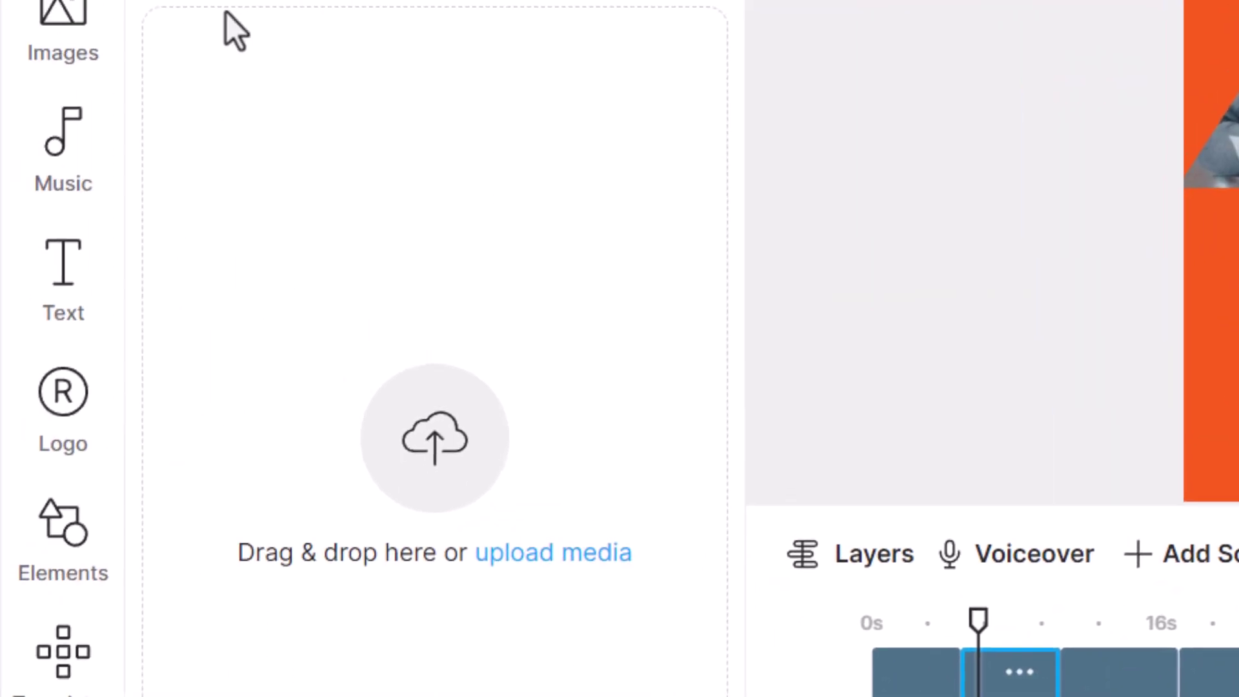
# Browse the stock music moods and list the tracks in the Serious category.
pyautogui.click(67, 145)
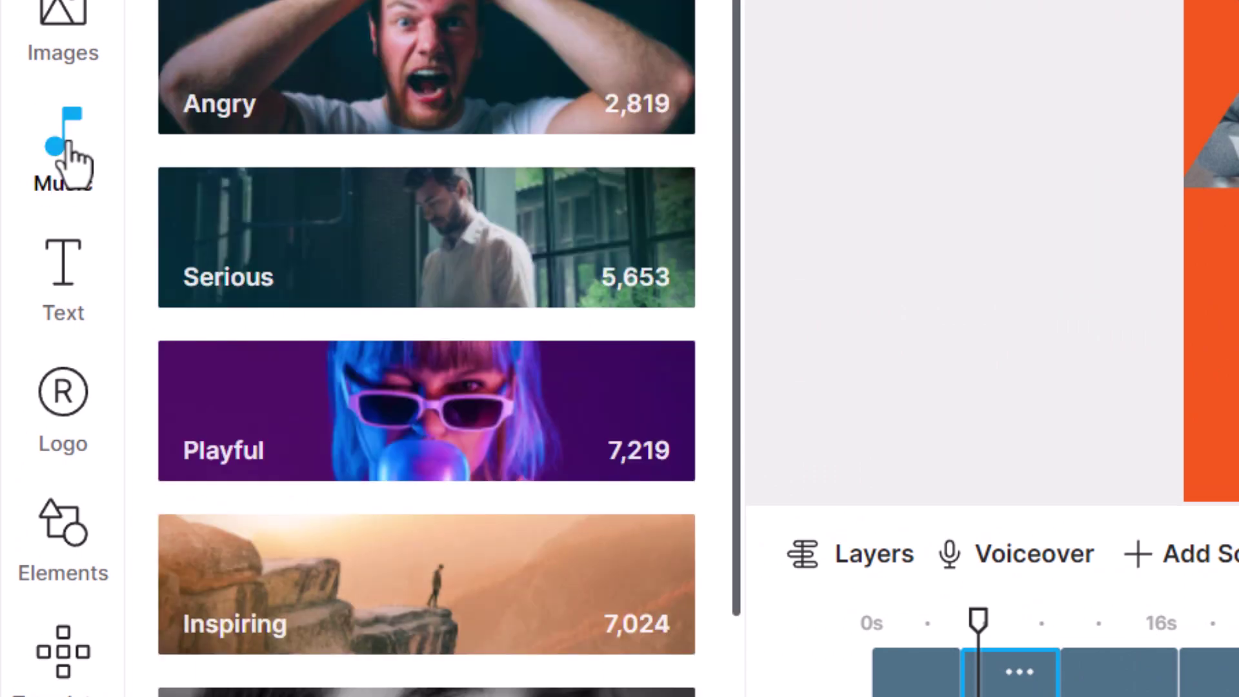
pyautogui.scroll(-4, 295, 400)
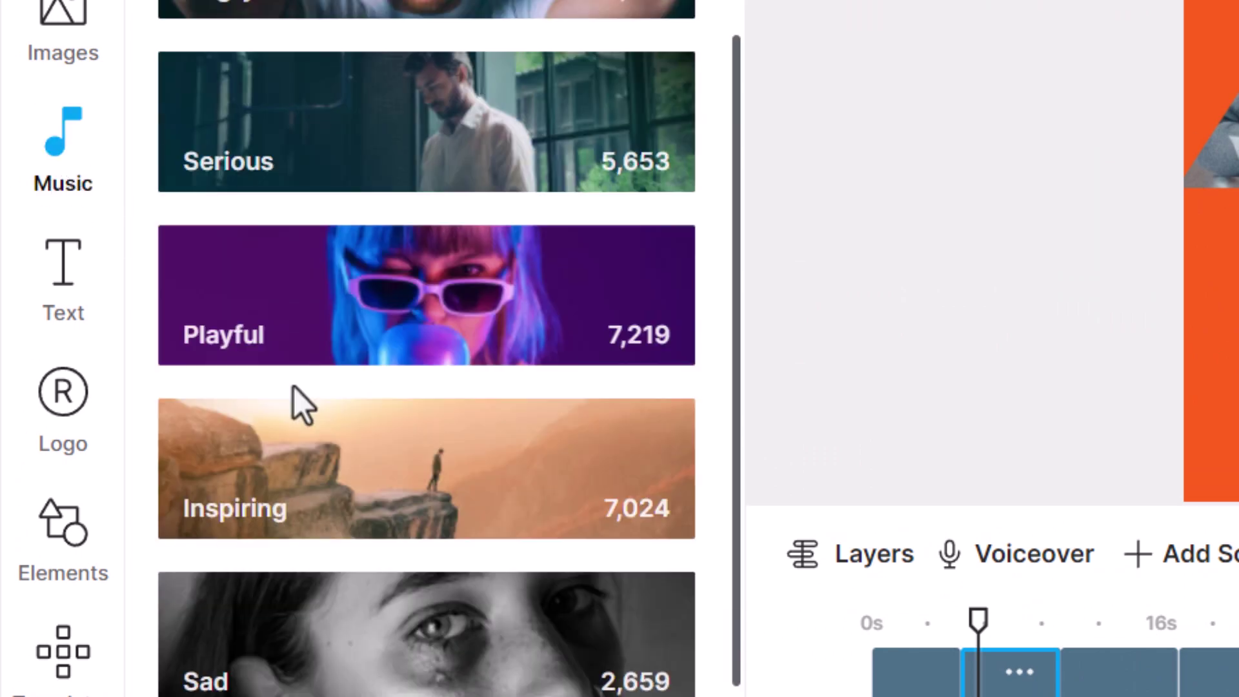
pyautogui.scroll(-6, 408, 573)
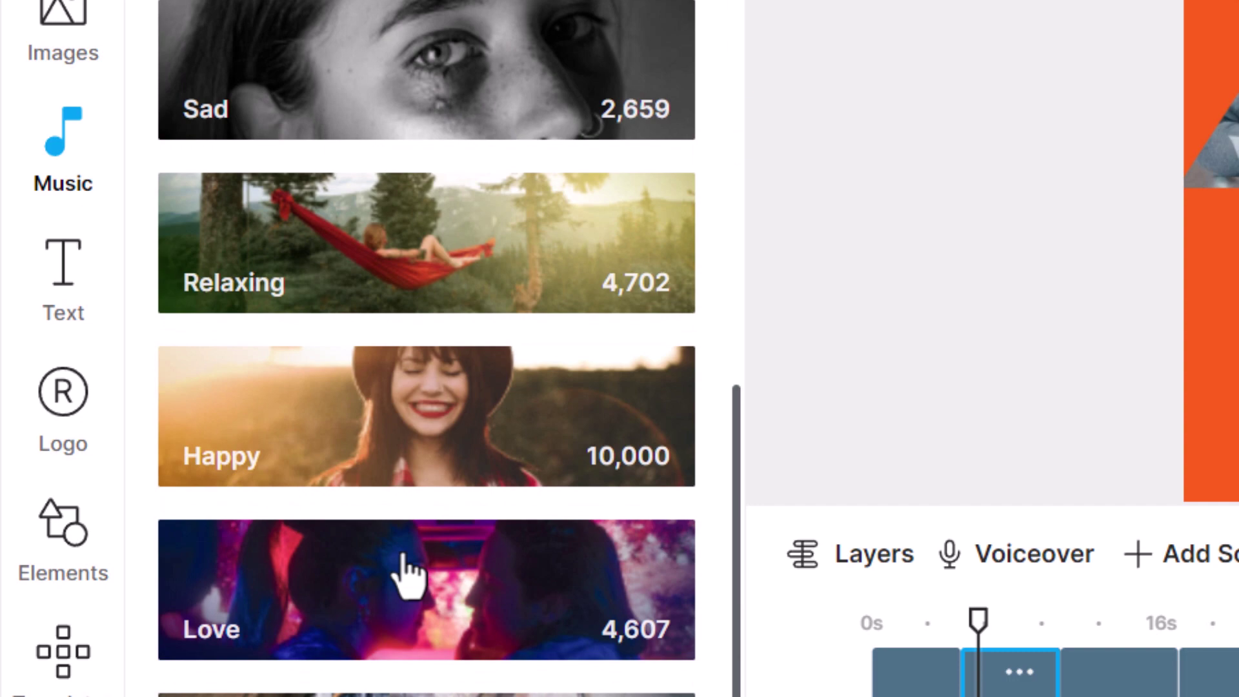
pyautogui.scroll(8, 368, 561)
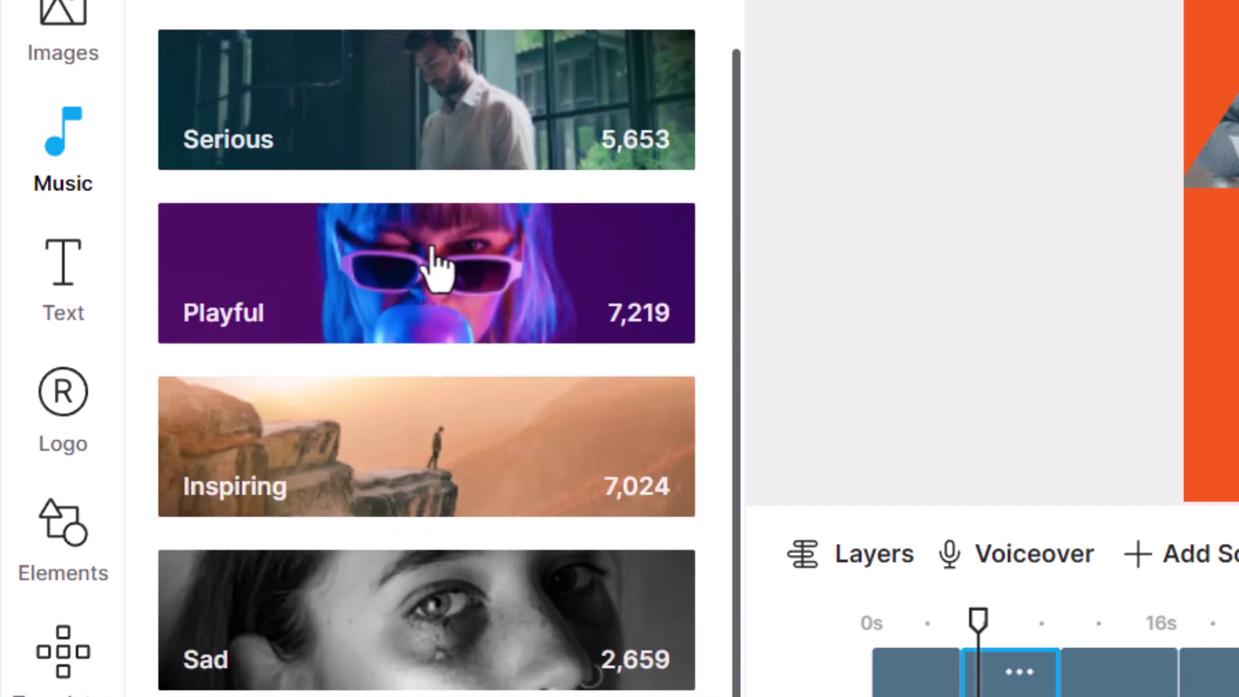
pyautogui.scroll(2, 432, 265)
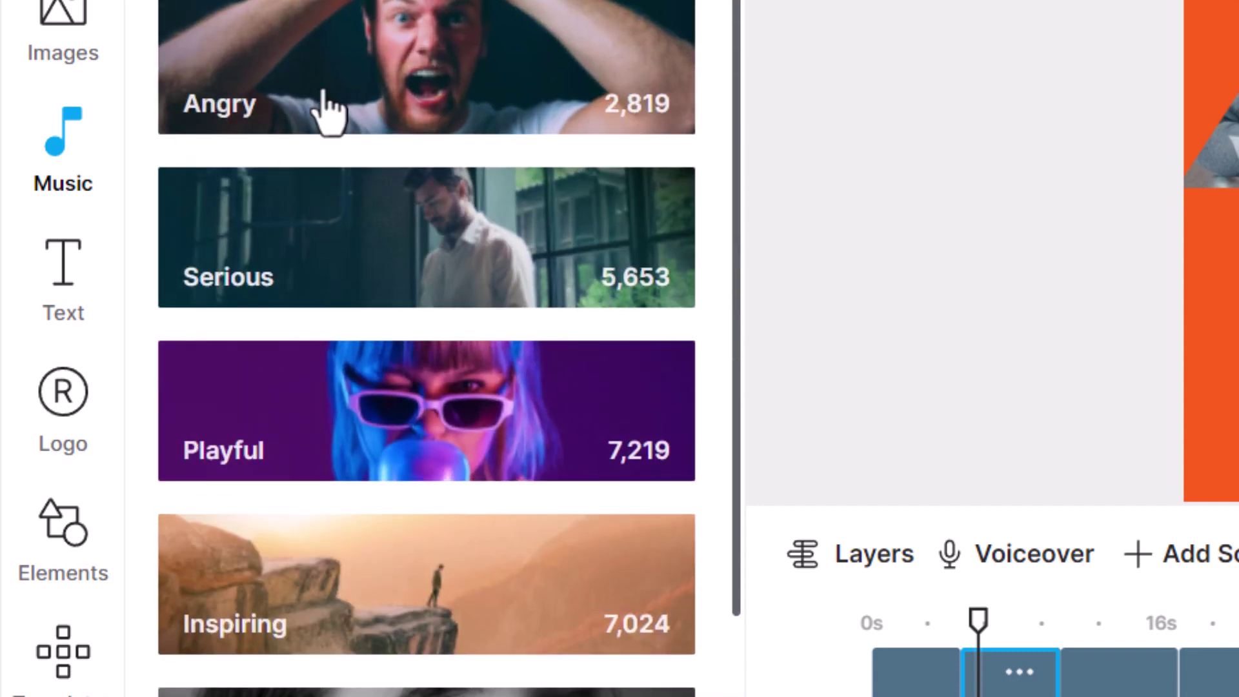
pyautogui.click(411, 289)
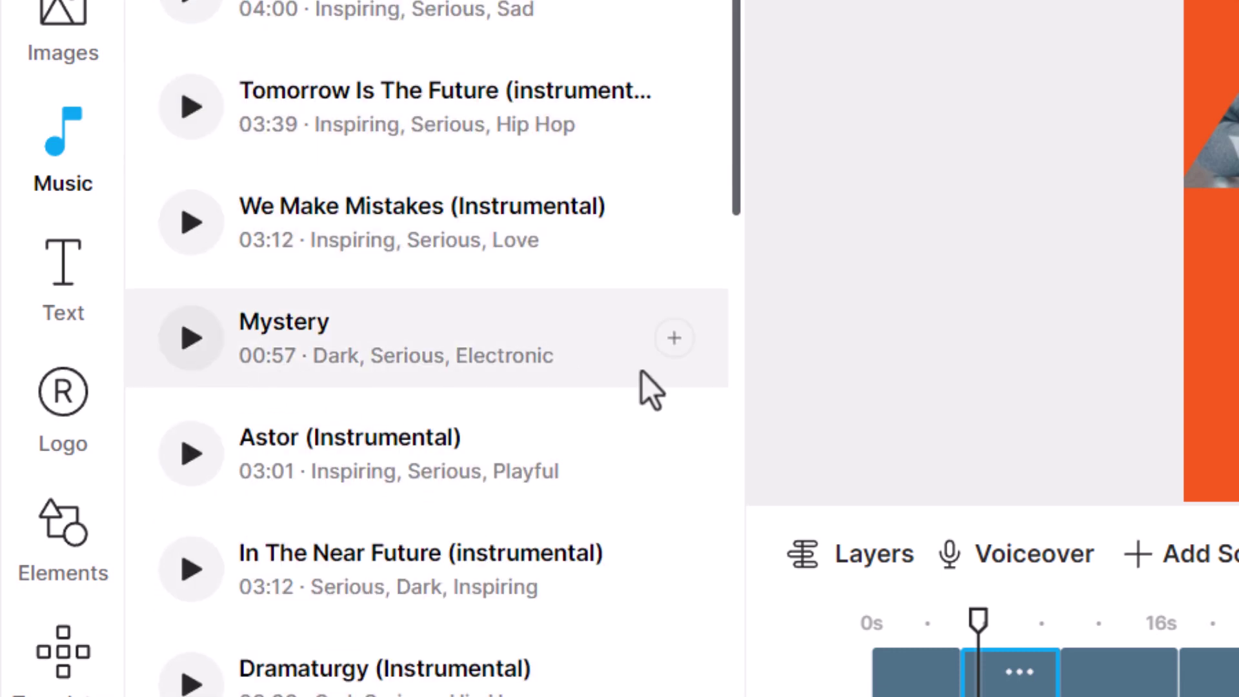
# Listen to different points of the Documentary Deep Dive (Looping) track.
pyautogui.scroll(-4, 452, 491)
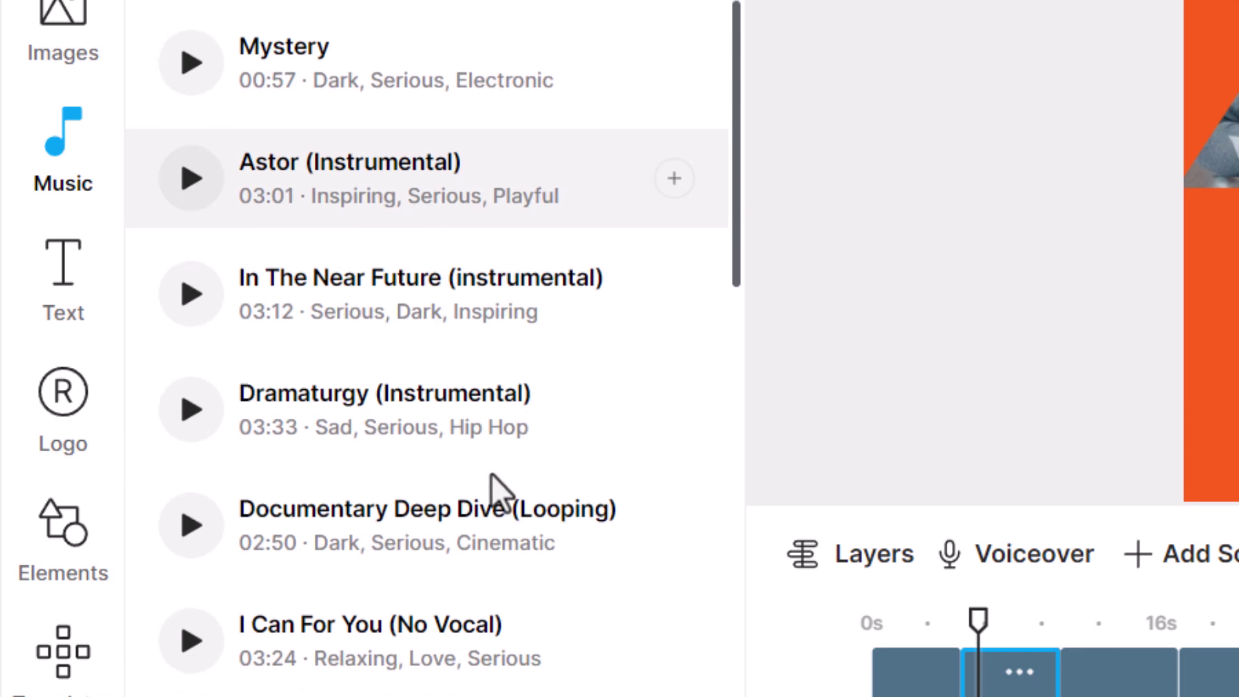
pyautogui.click(180, 530)
pyautogui.click(194, 588)
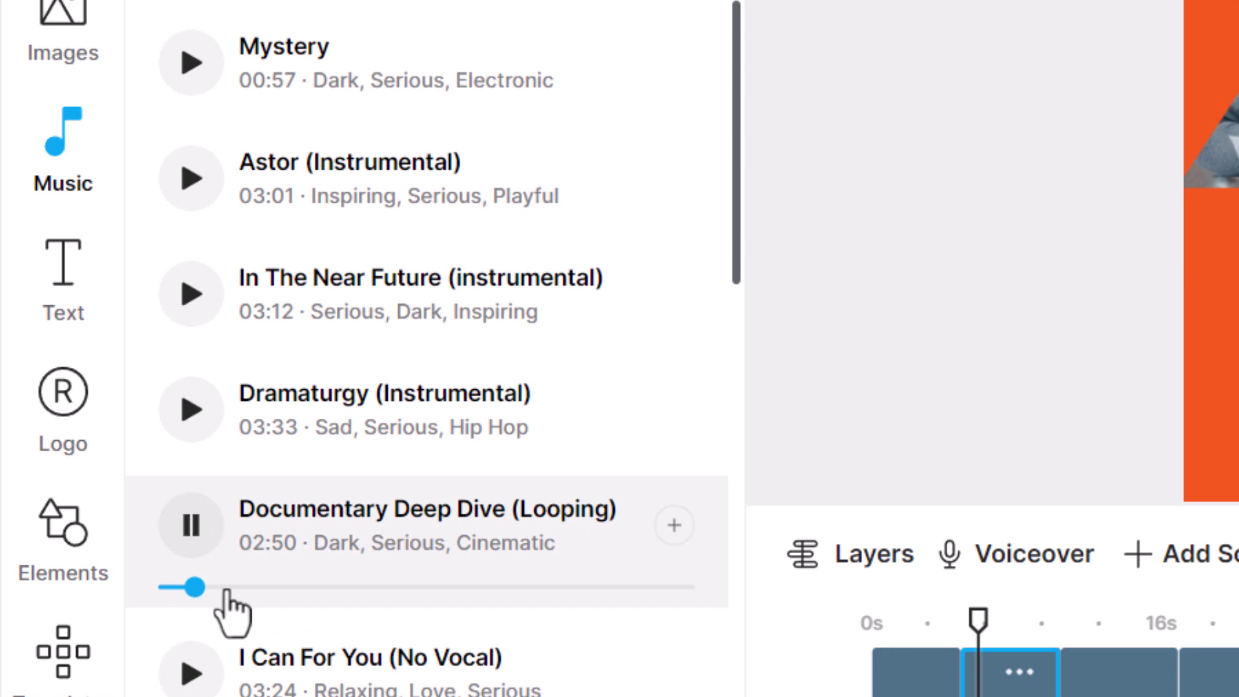
pyautogui.click(303, 587)
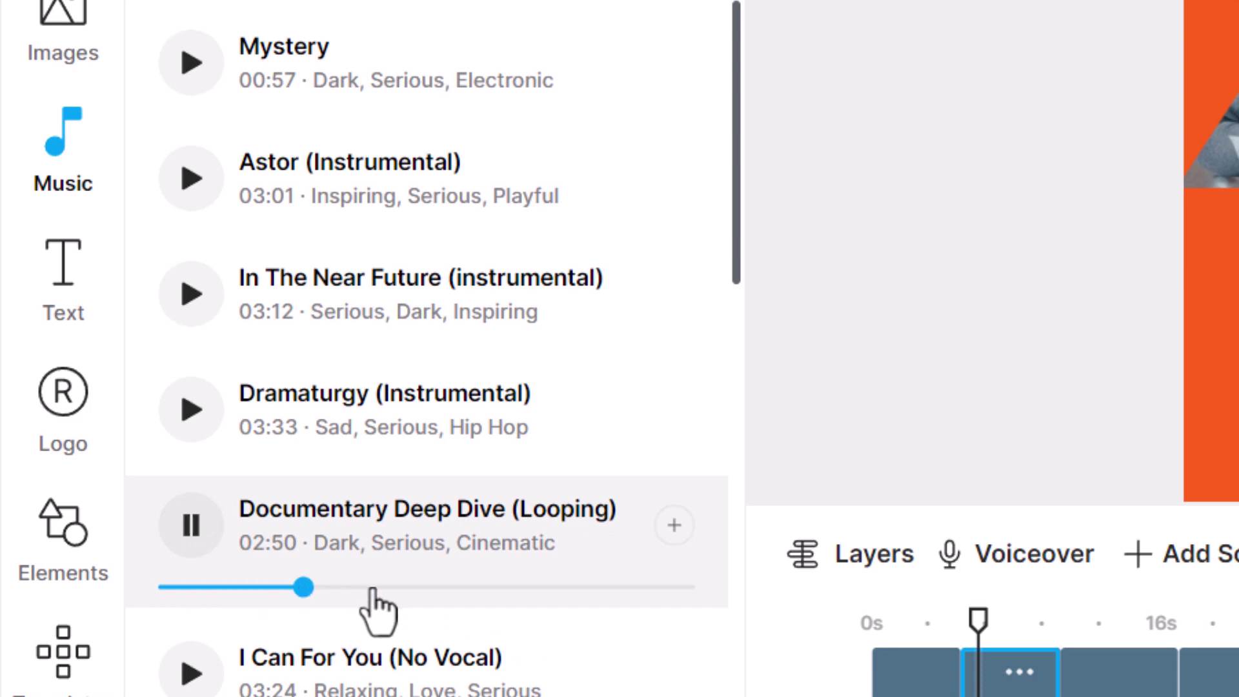
pyautogui.click(188, 525)
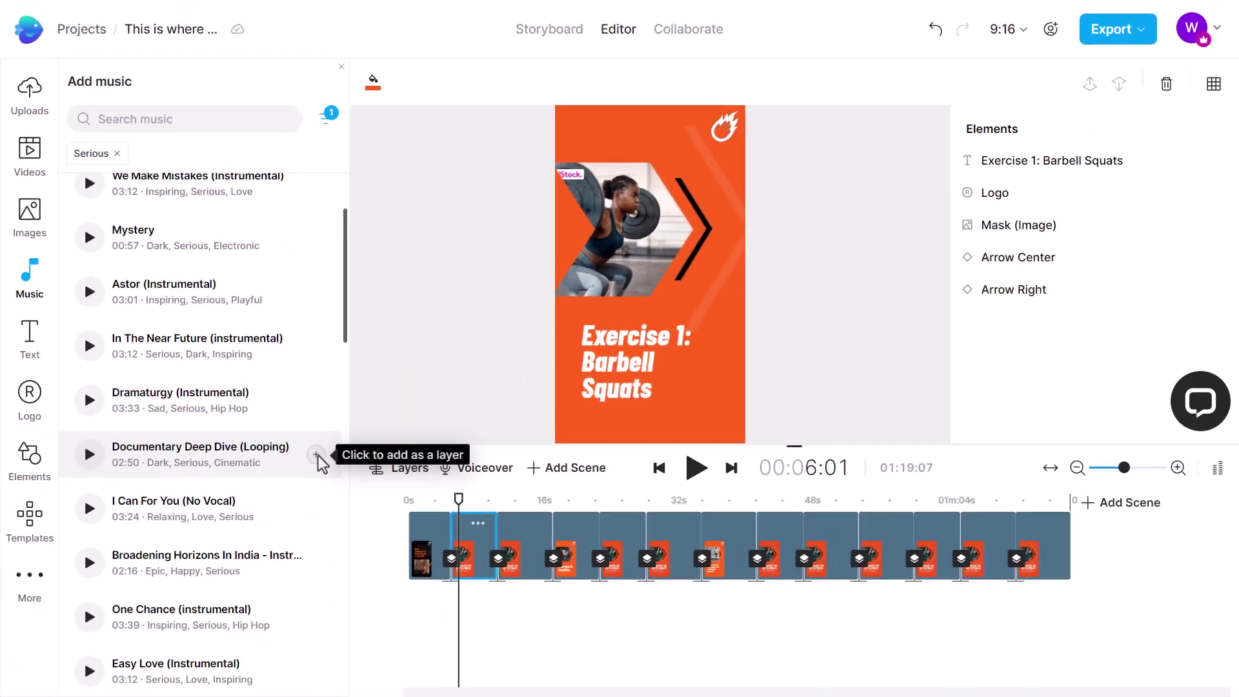
# Add Documentary Deep Dive (Looping) as the background music and play the opening scene with it.
pyautogui.click(413, 474)
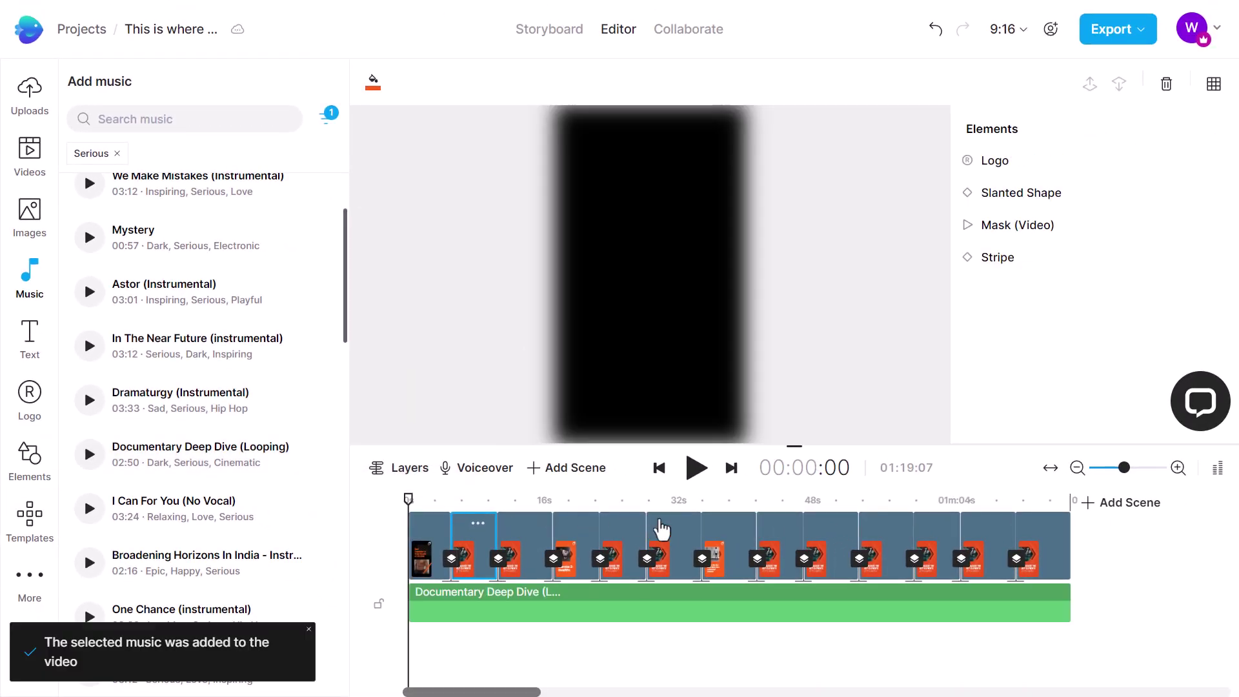
pyautogui.click(696, 469)
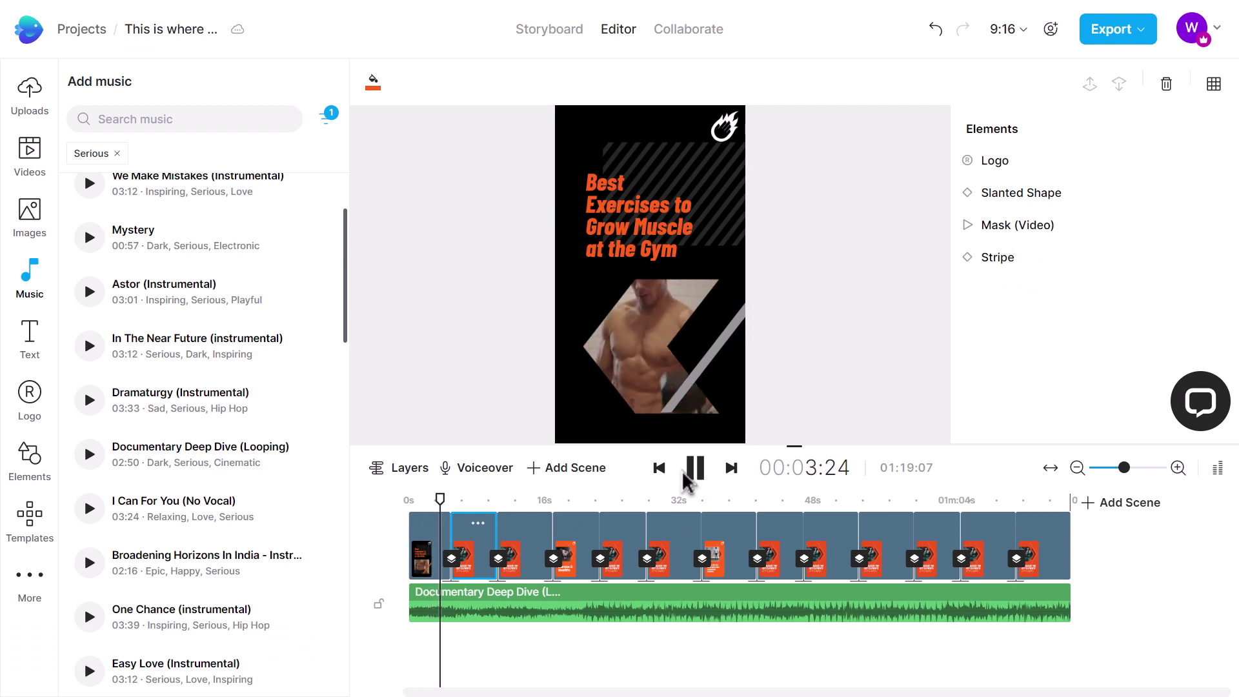
pyautogui.click(692, 471)
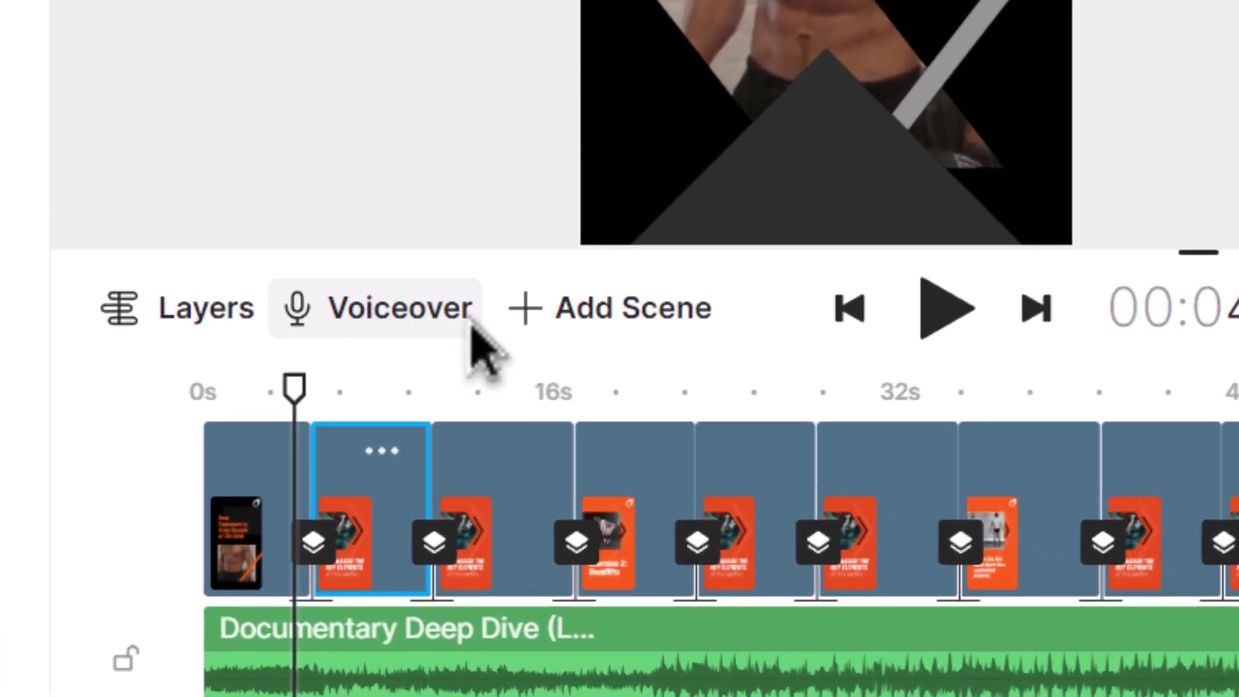
# Open automated text to speech for the title scene and check the voice type choices, keeping Realistic (New).
pyautogui.click(380, 324)
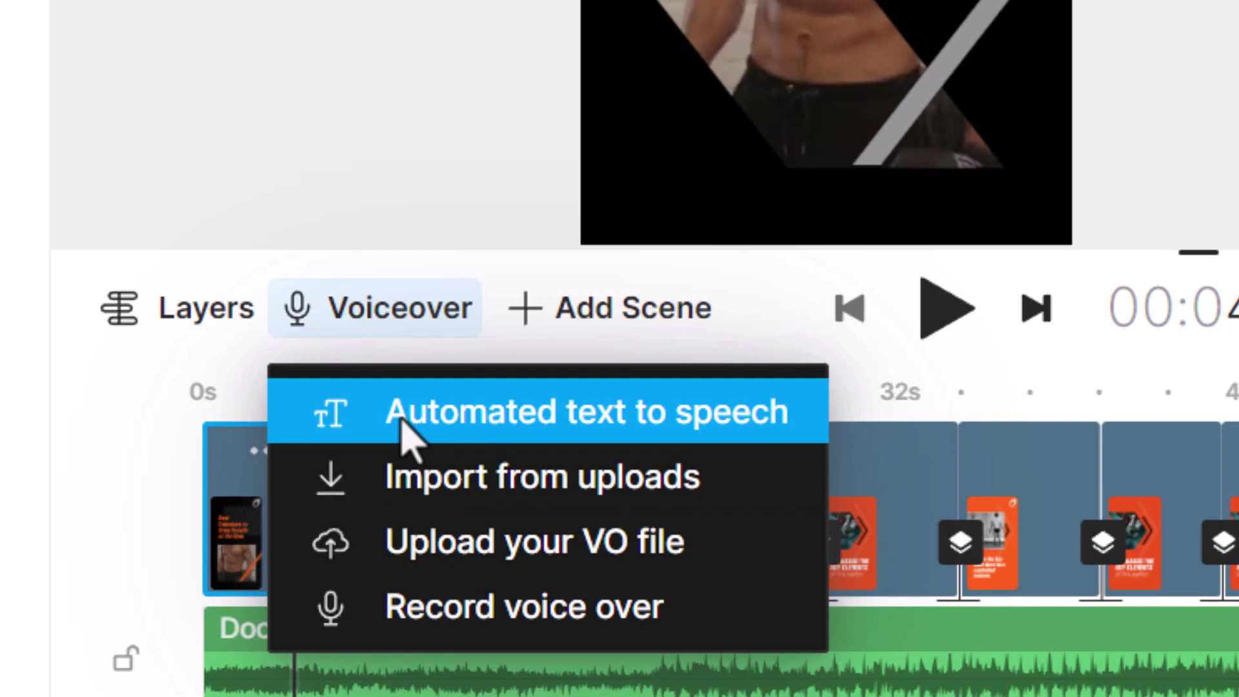
pyautogui.click(665, 423)
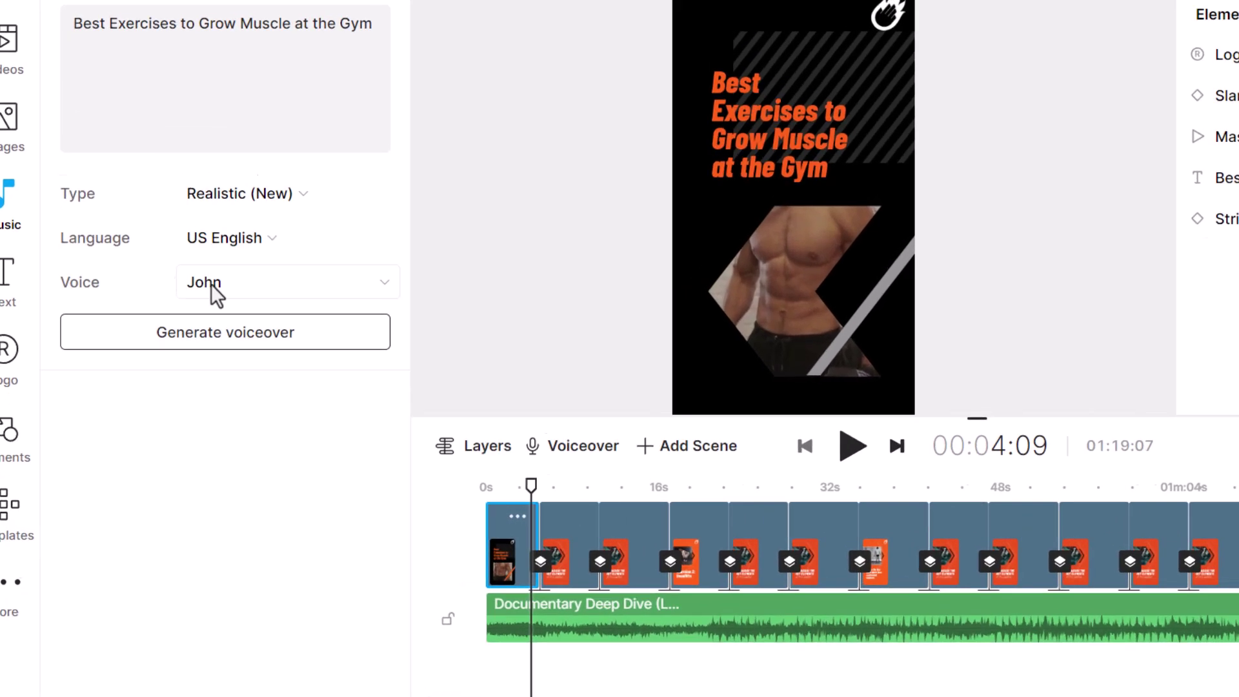
pyautogui.click(217, 306)
pyautogui.click(223, 275)
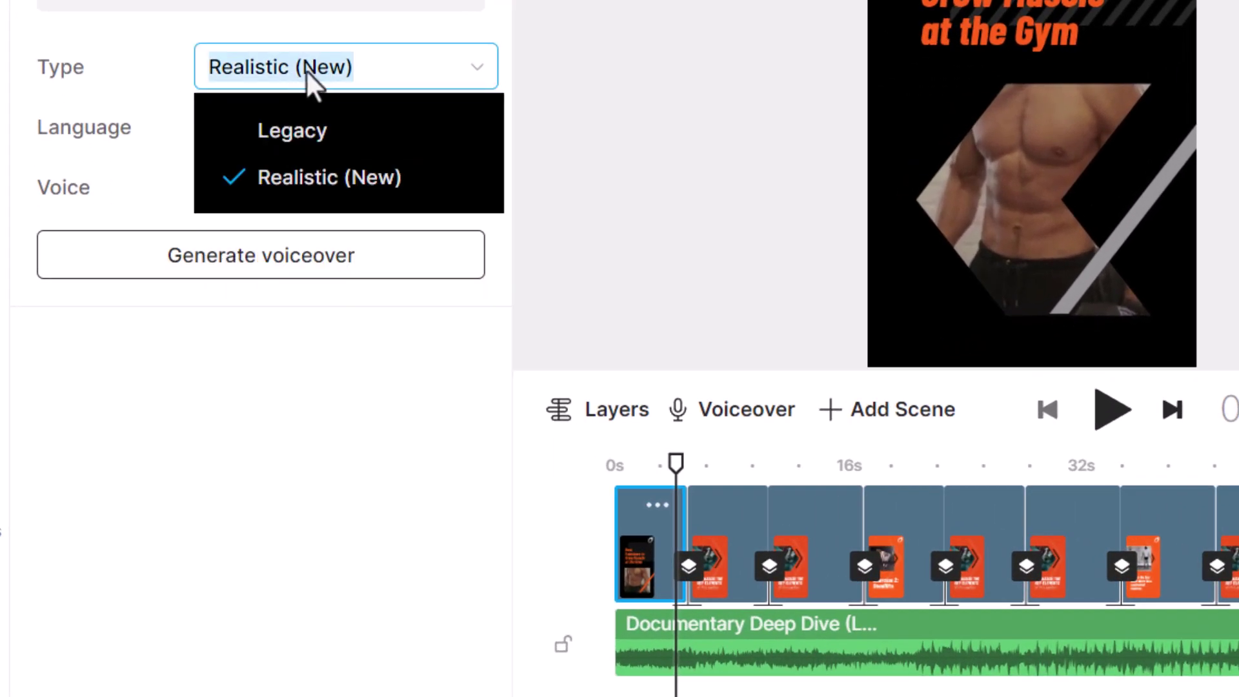
pyautogui.click(130, 36)
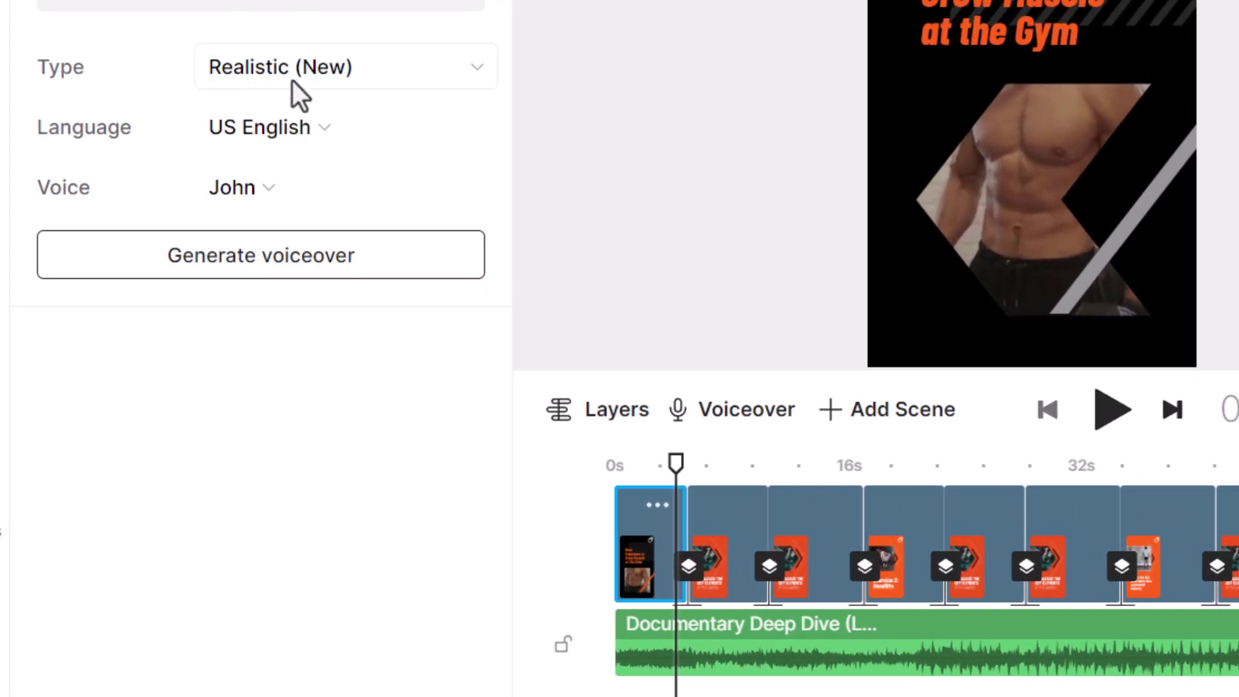
# Generate the voiceover with the Nathan voice and add the automated voiceover for all scenes.
pyautogui.click(253, 191)
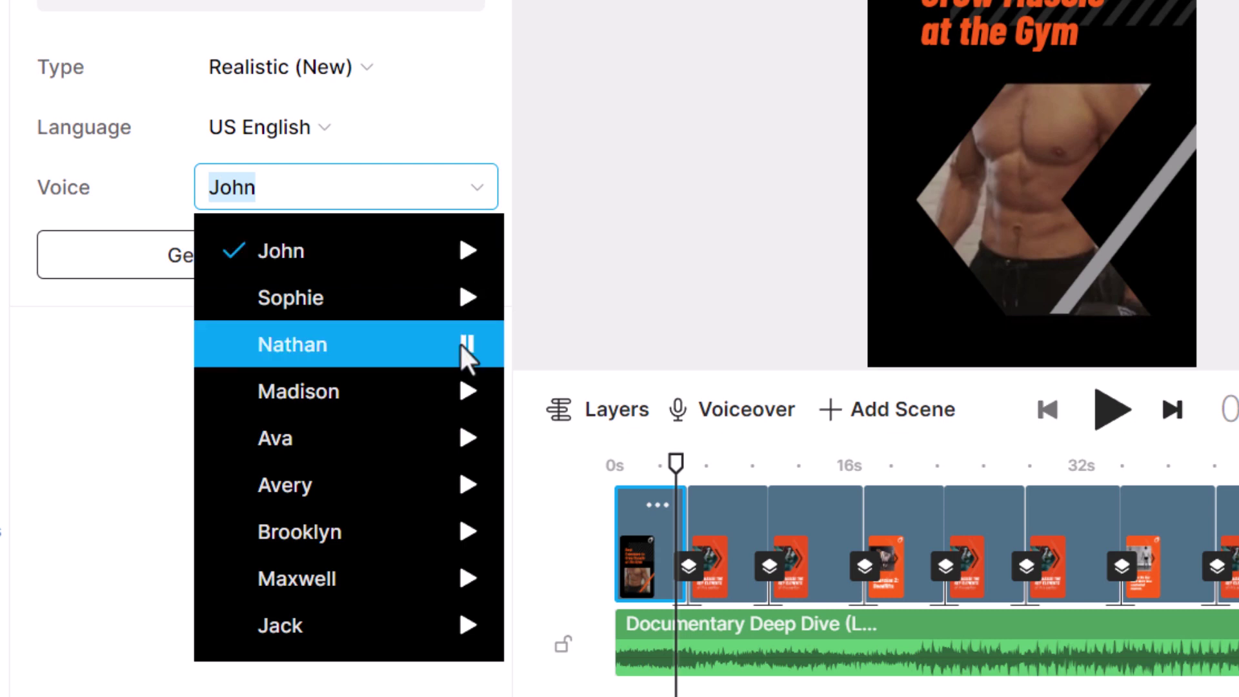
pyautogui.click(285, 343)
pyautogui.click(244, 265)
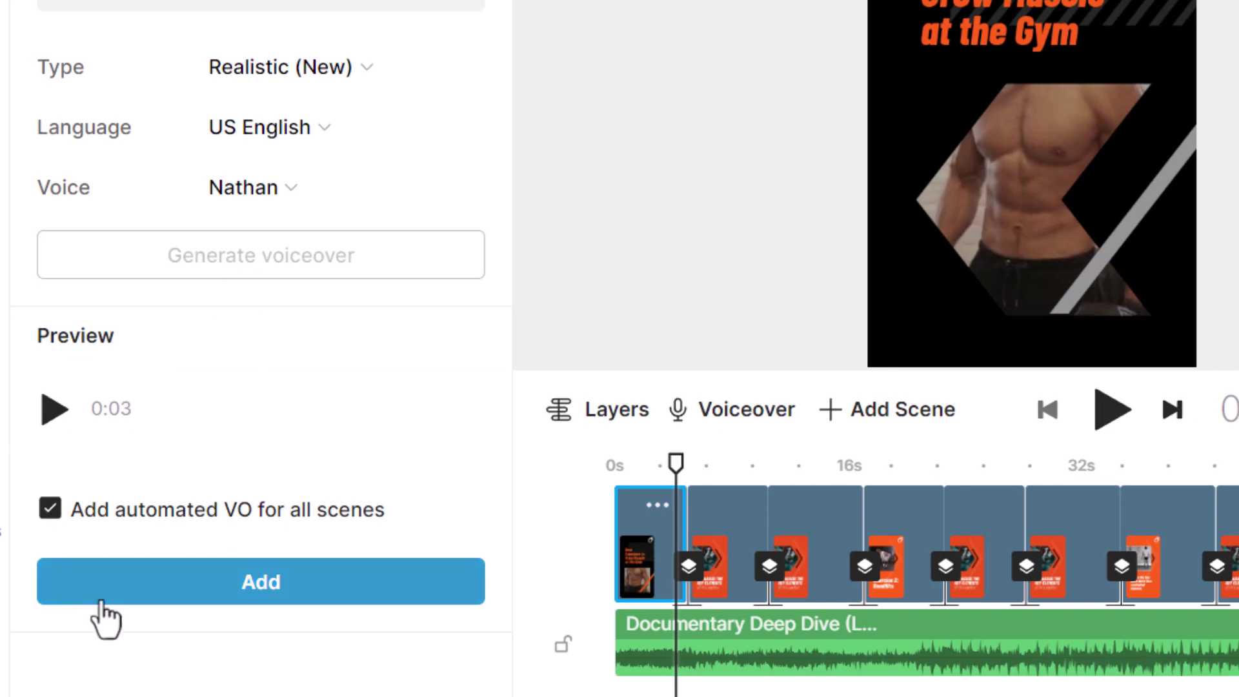
pyautogui.click(258, 591)
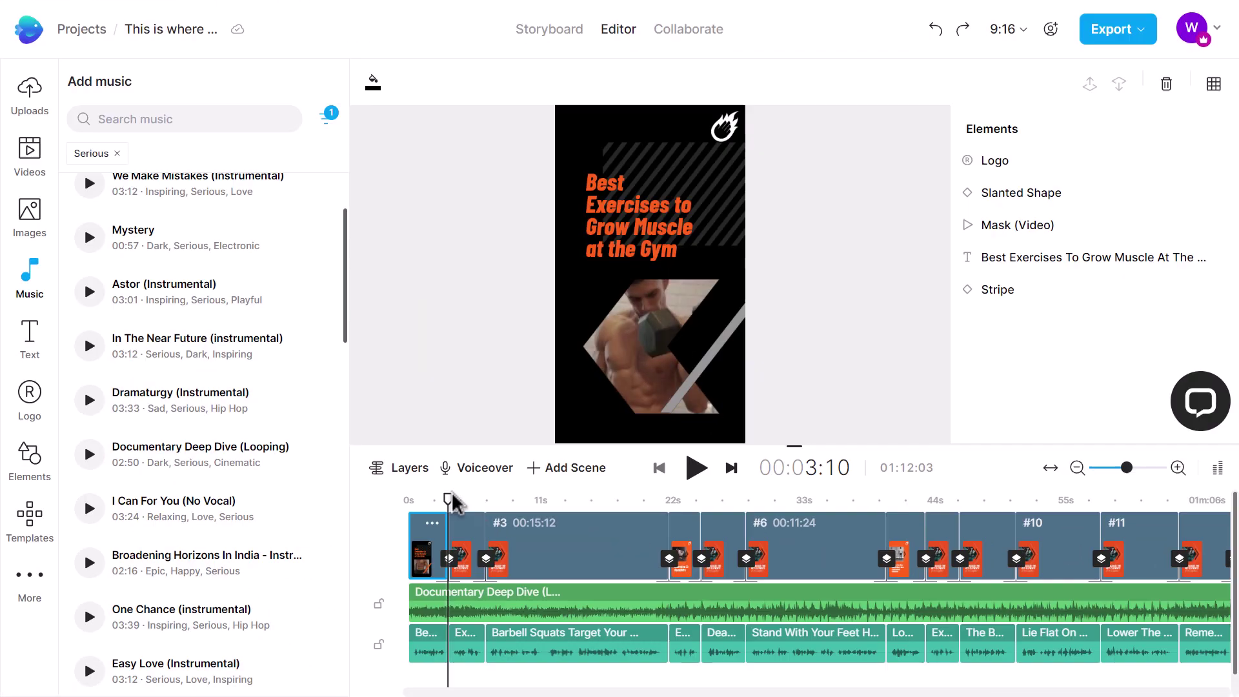
# Play the video from near the start to check the voiceover against the opening scenes.
pyautogui.moveTo(445, 500); pyautogui.dragTo(414, 510)
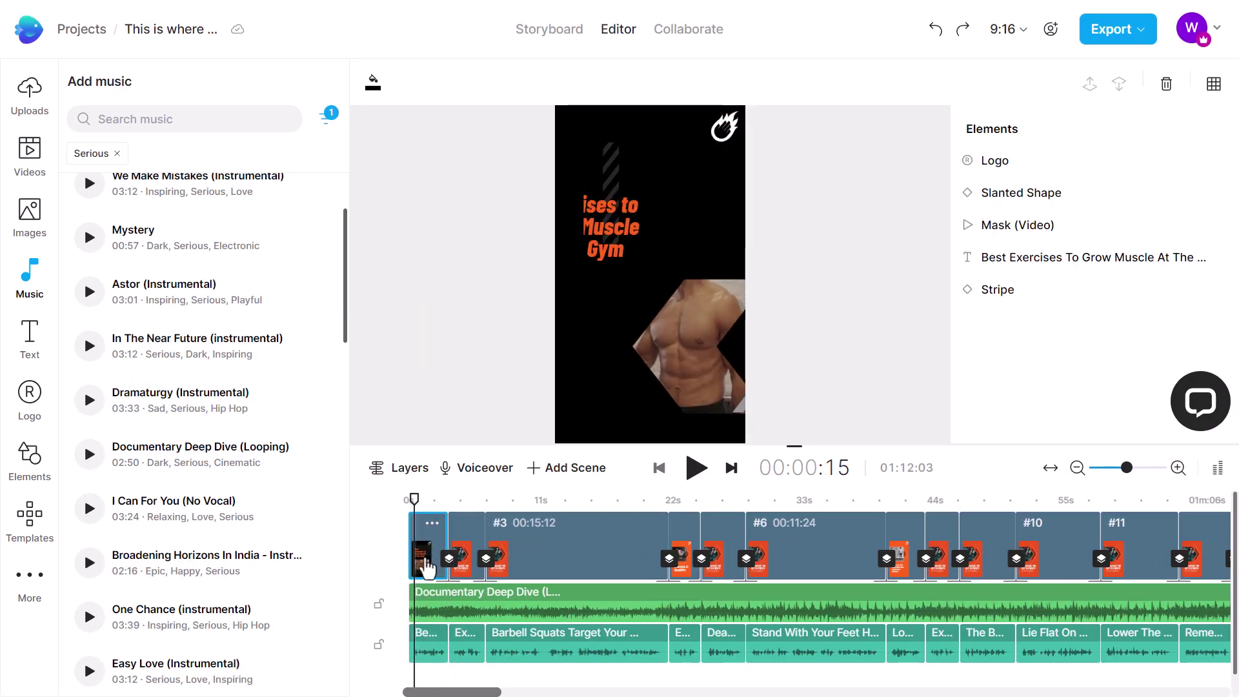
pyautogui.click(698, 477)
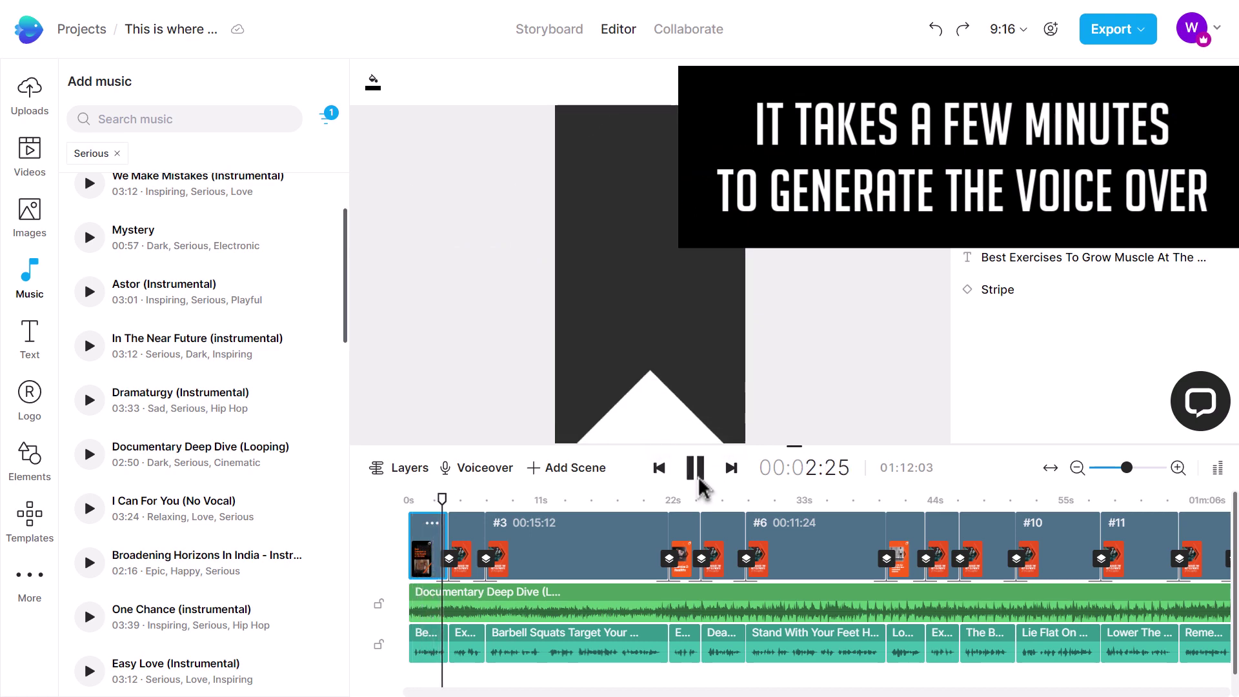
pyautogui.click(700, 481)
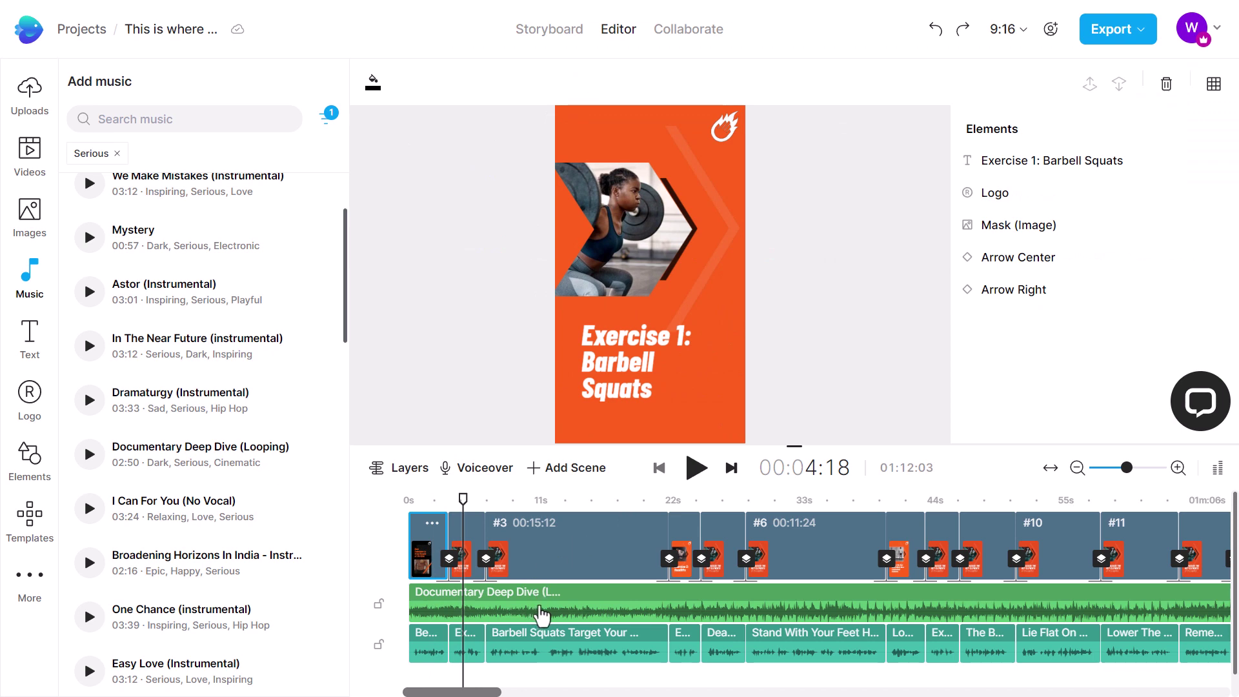
# Lower the volume of the Documentary Deep Dive background music to -19.2 dB.
pyautogui.click(426, 657)
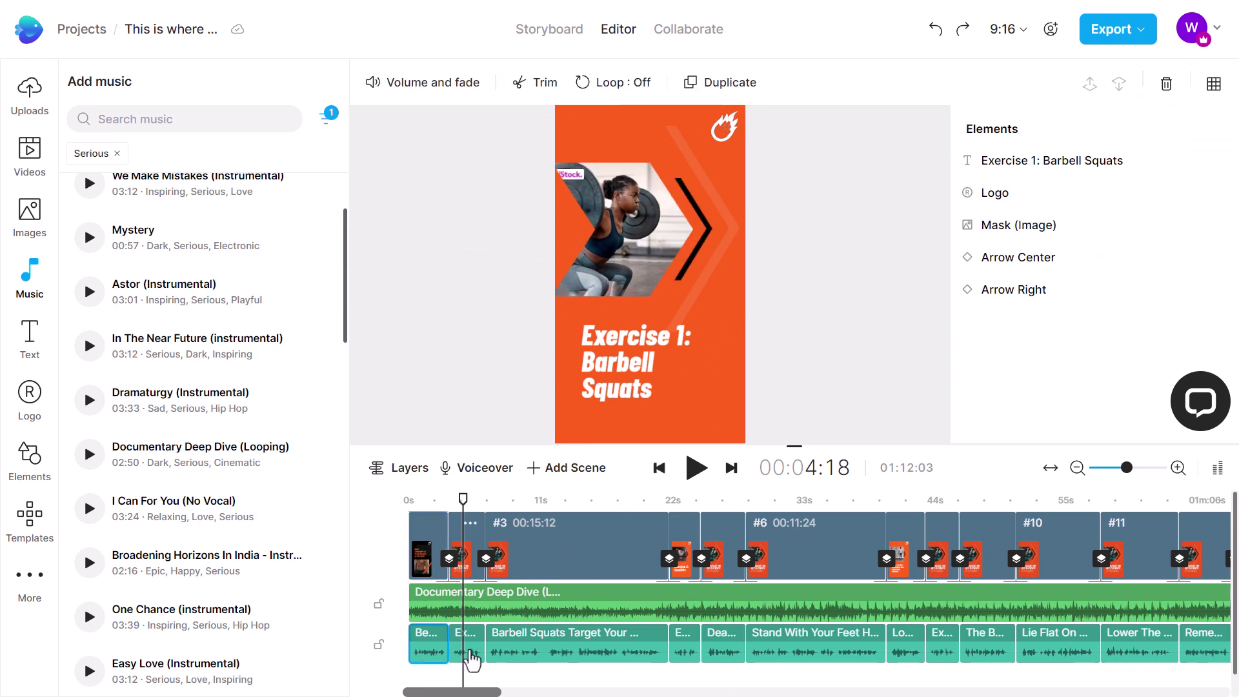
pyautogui.click(514, 610)
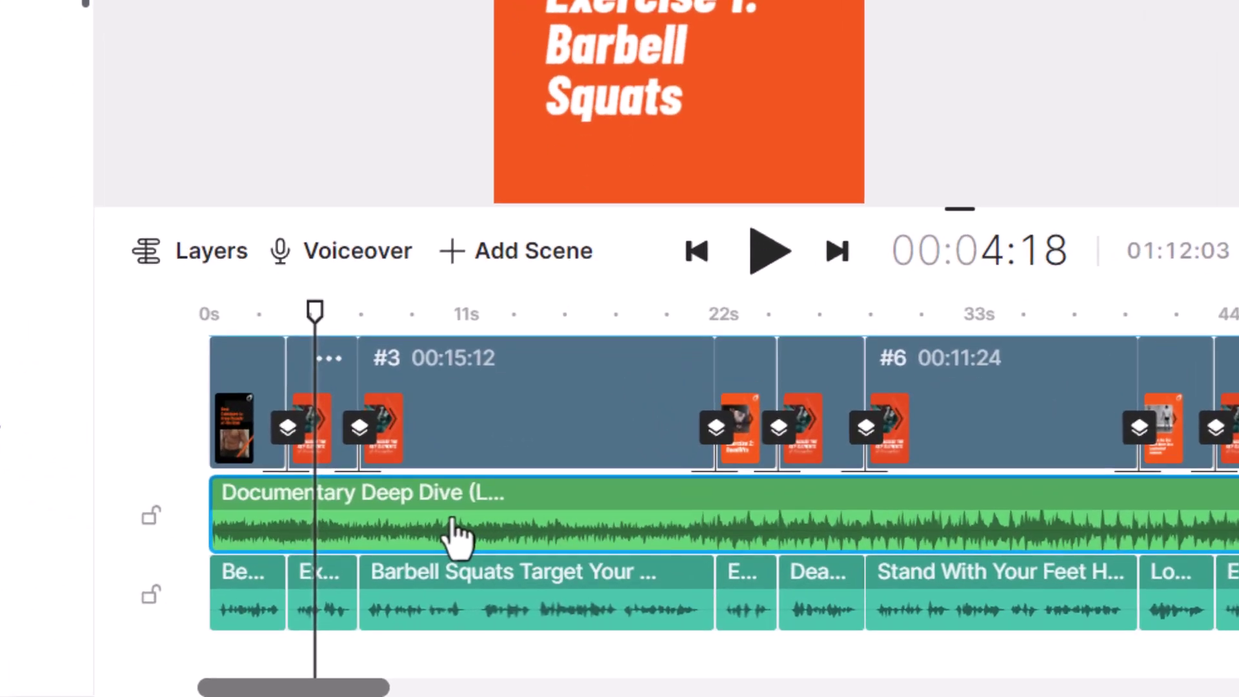
pyautogui.rightClick(533, 603)
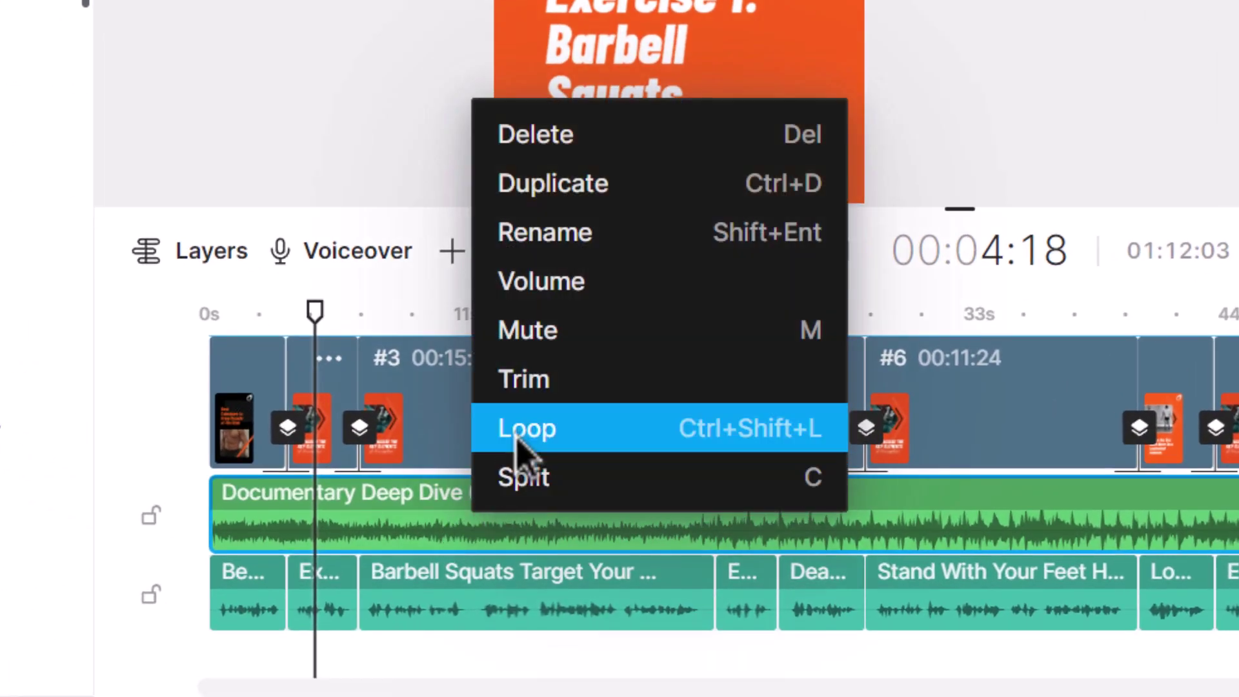
pyautogui.click(541, 295)
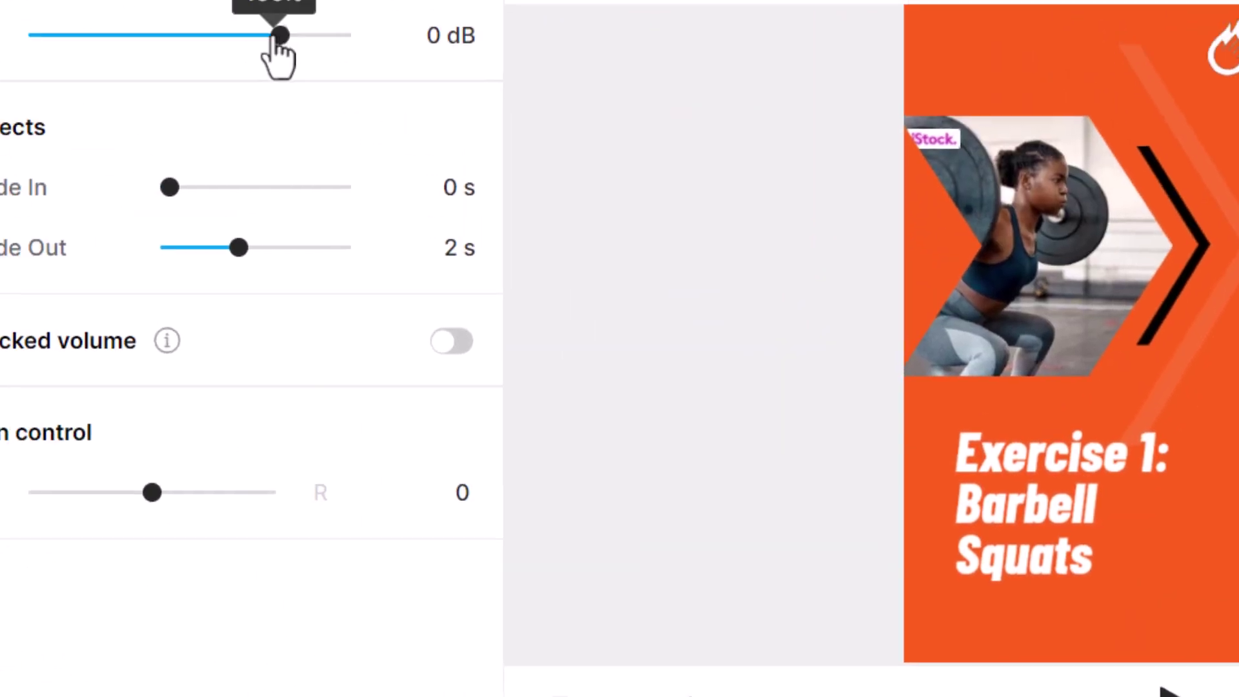
pyautogui.moveTo(0, 0); pyautogui.dragTo(0, 0)
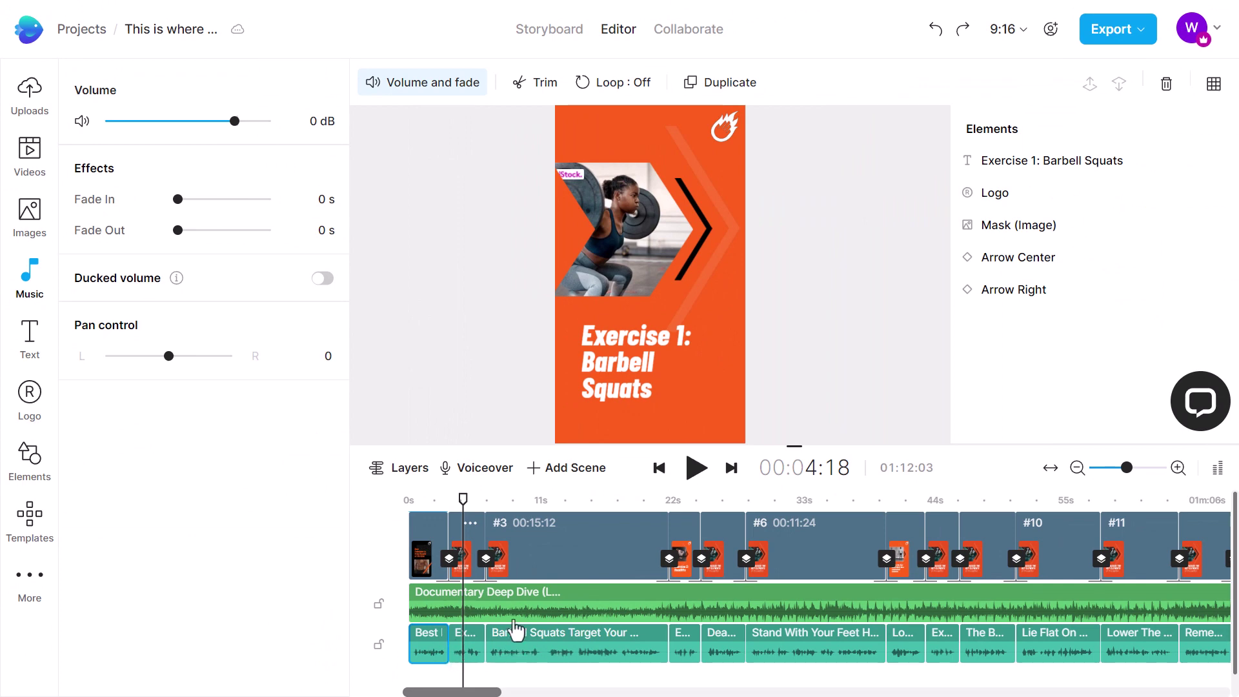
pyautogui.click(481, 618)
pyautogui.moveTo(202, 122); pyautogui.dragTo(194, 123)
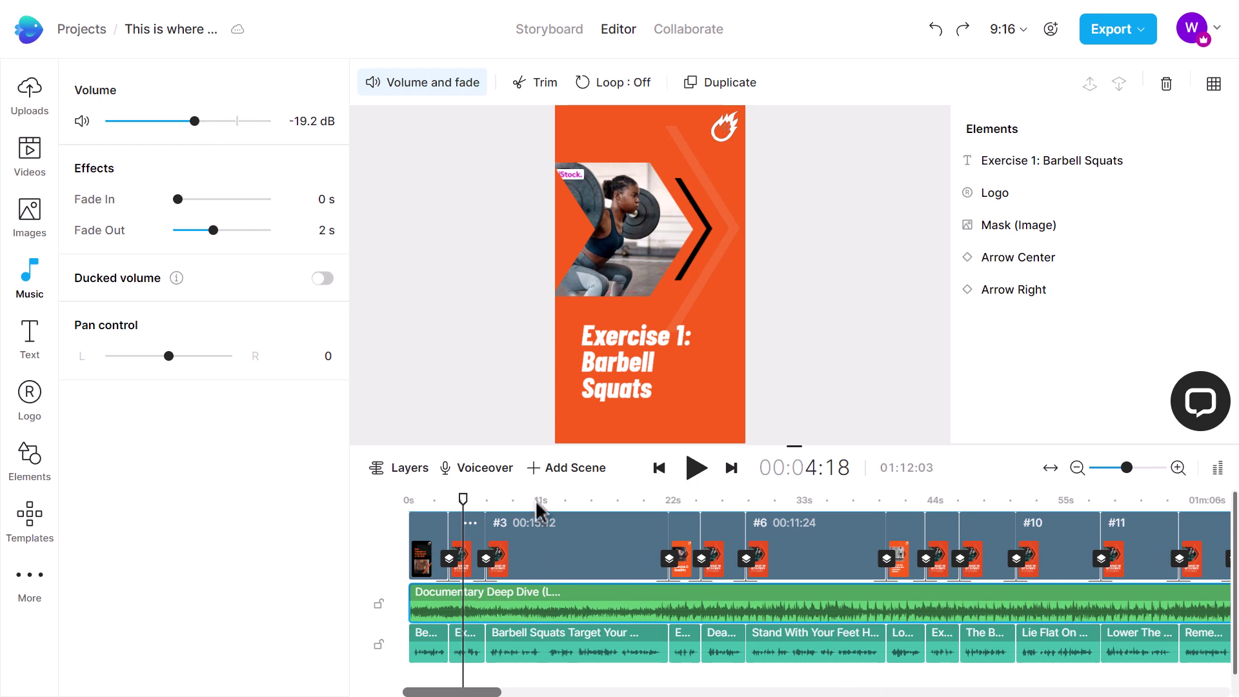
# Play the opening scenes and part of scene 6 to check the music level against the voiceover.
pyautogui.click(422, 513)
pyautogui.click(696, 467)
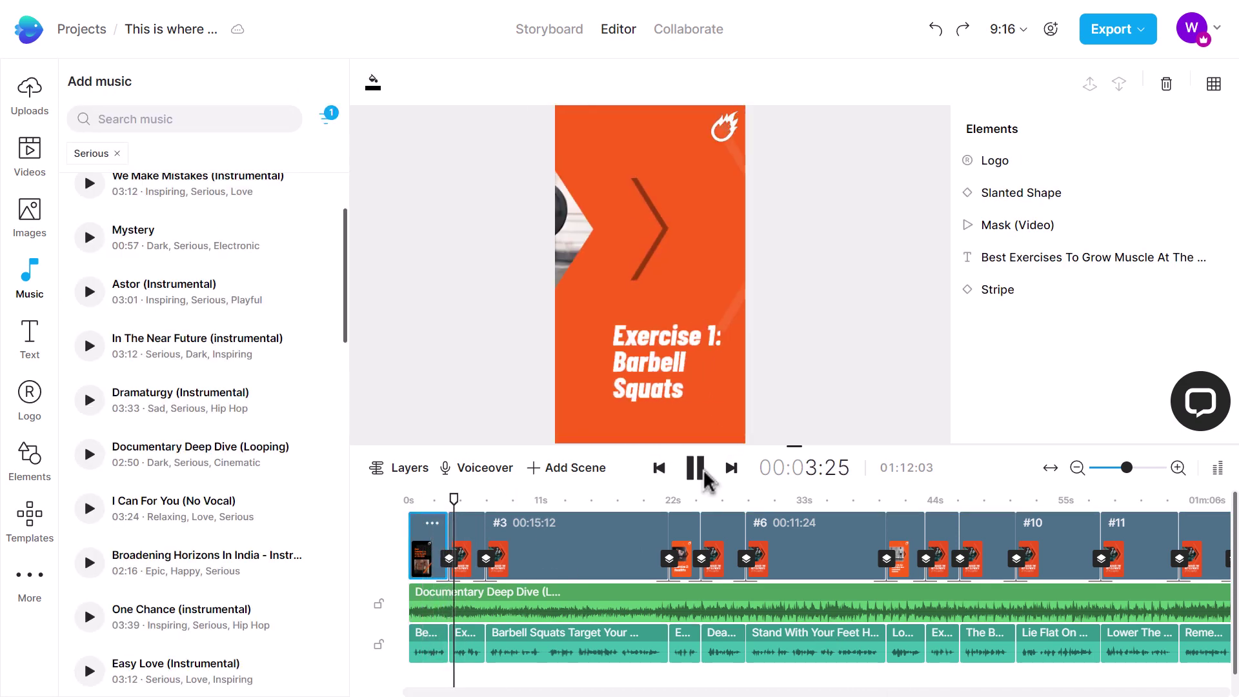
pyautogui.click(705, 473)
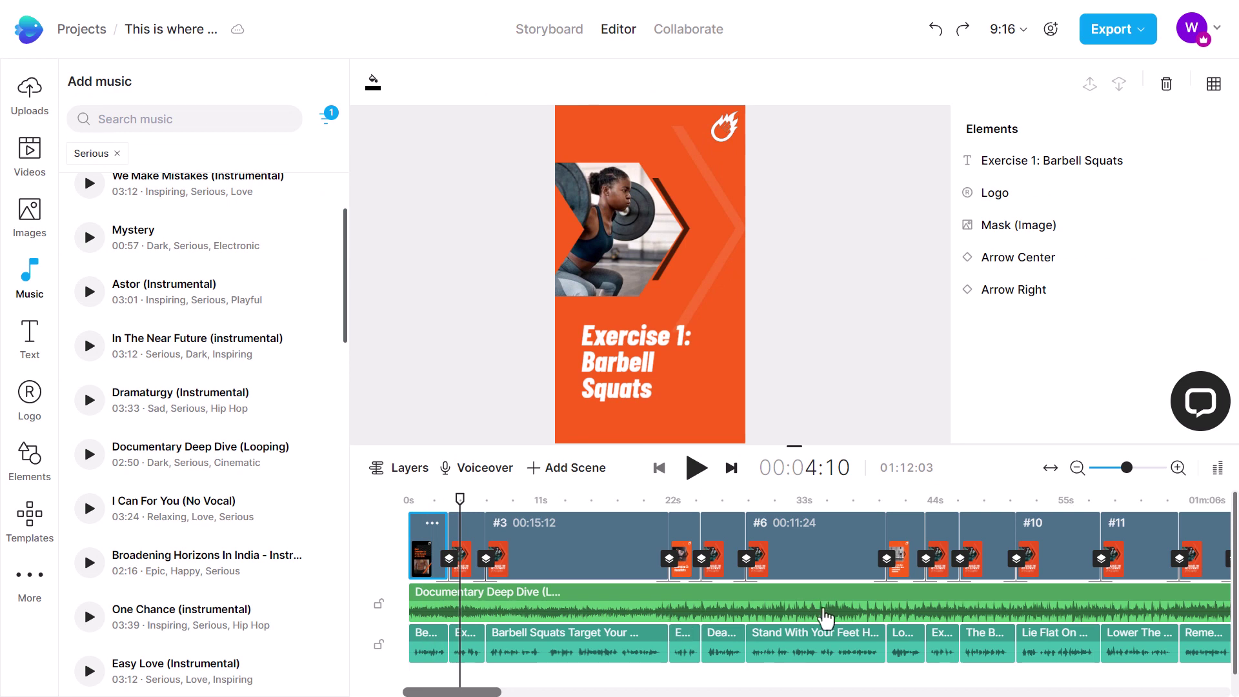
pyautogui.click(814, 504)
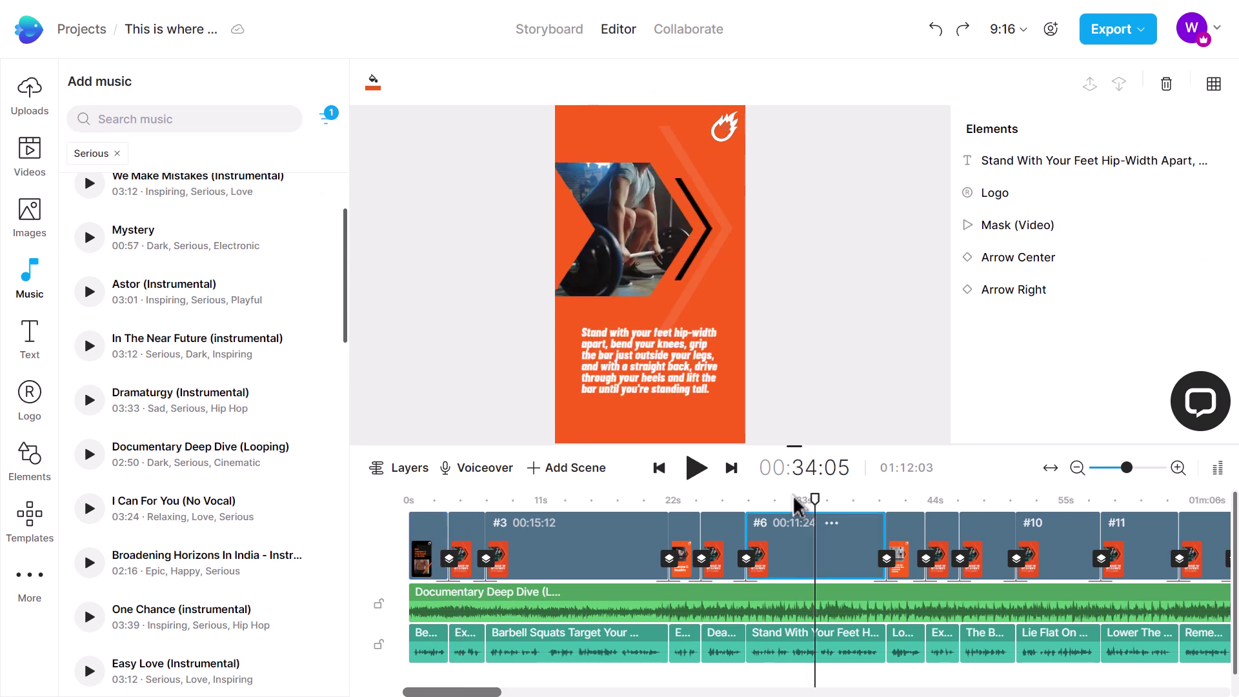
pyautogui.click(701, 473)
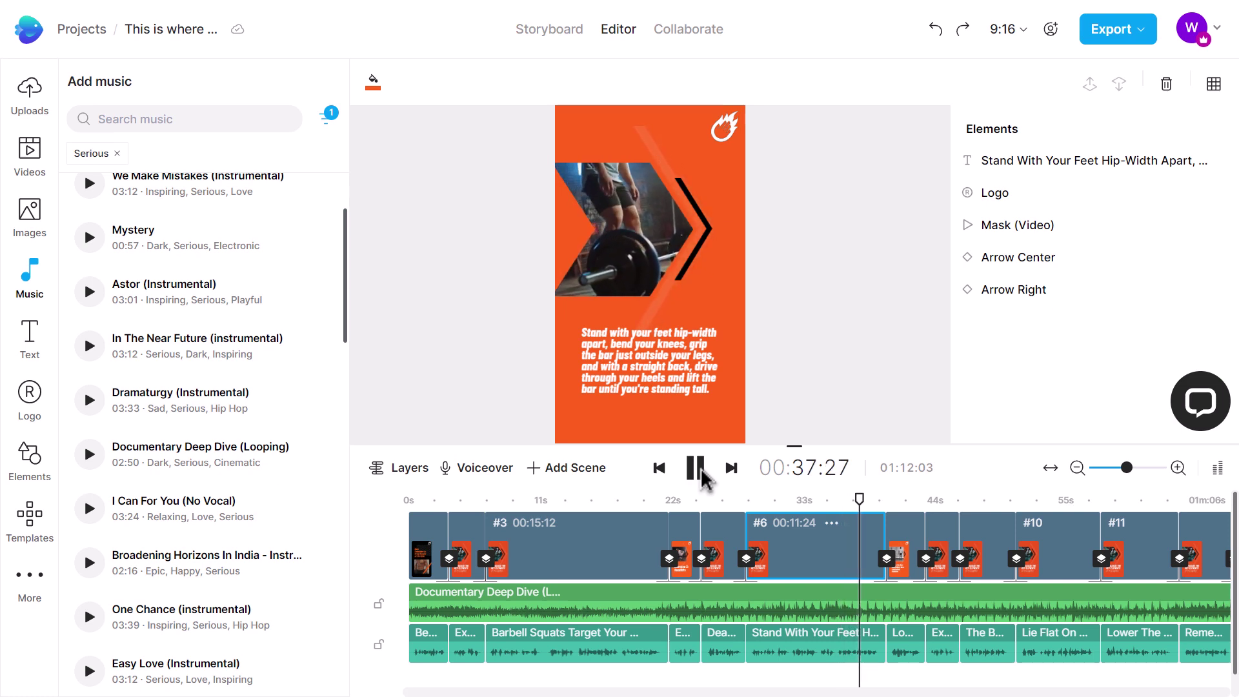
pyautogui.click(696, 468)
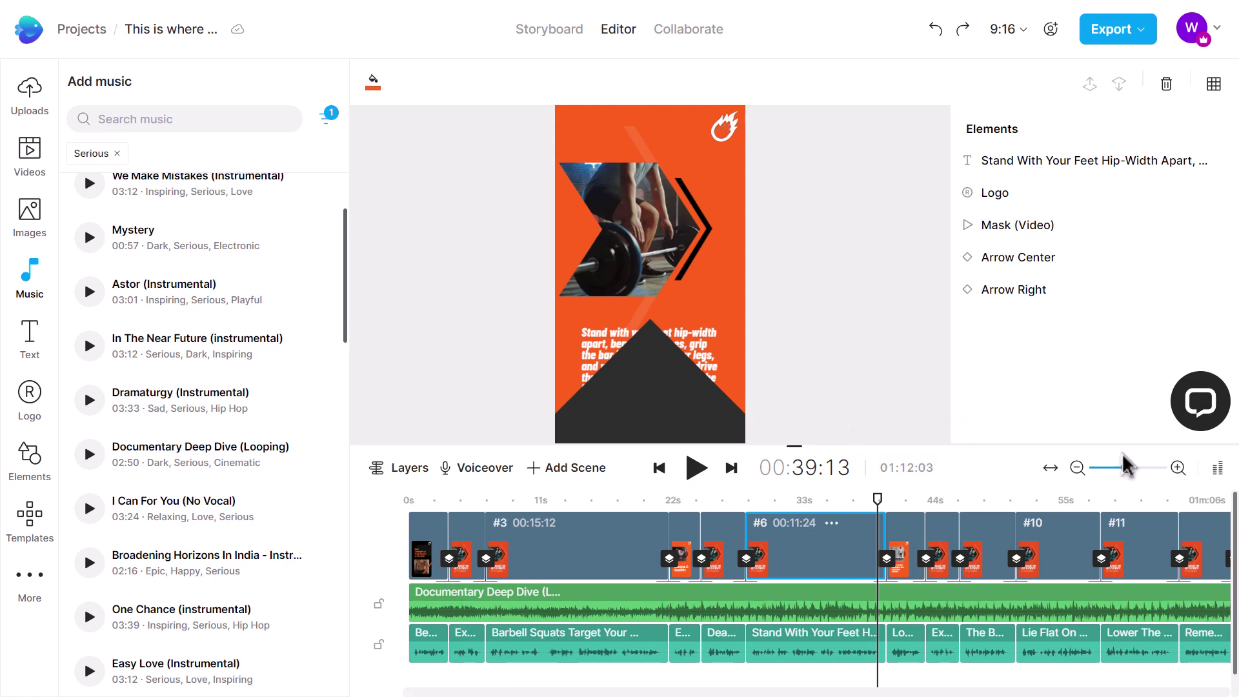
# Trim the silence from both ends of the first scene's voiceover clip.
pyautogui.moveTo(1127, 468); pyautogui.dragTo(1134, 468)
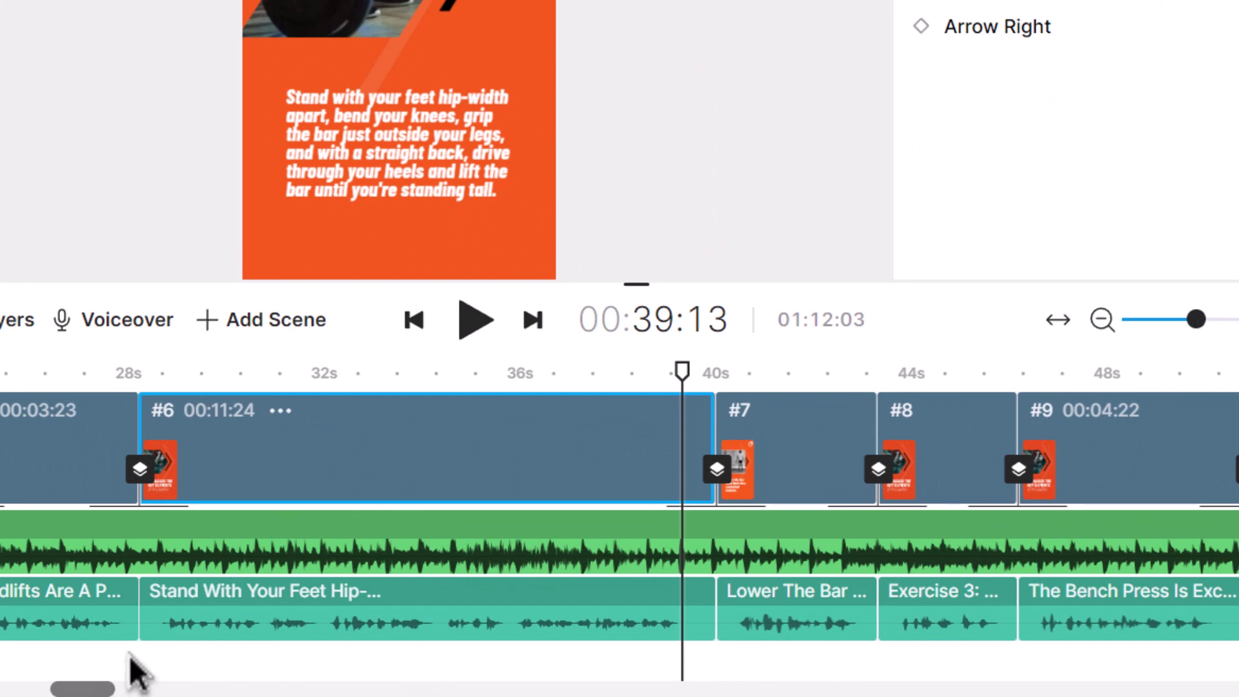
pyautogui.moveTo(90, 691); pyautogui.dragTo(22, 694)
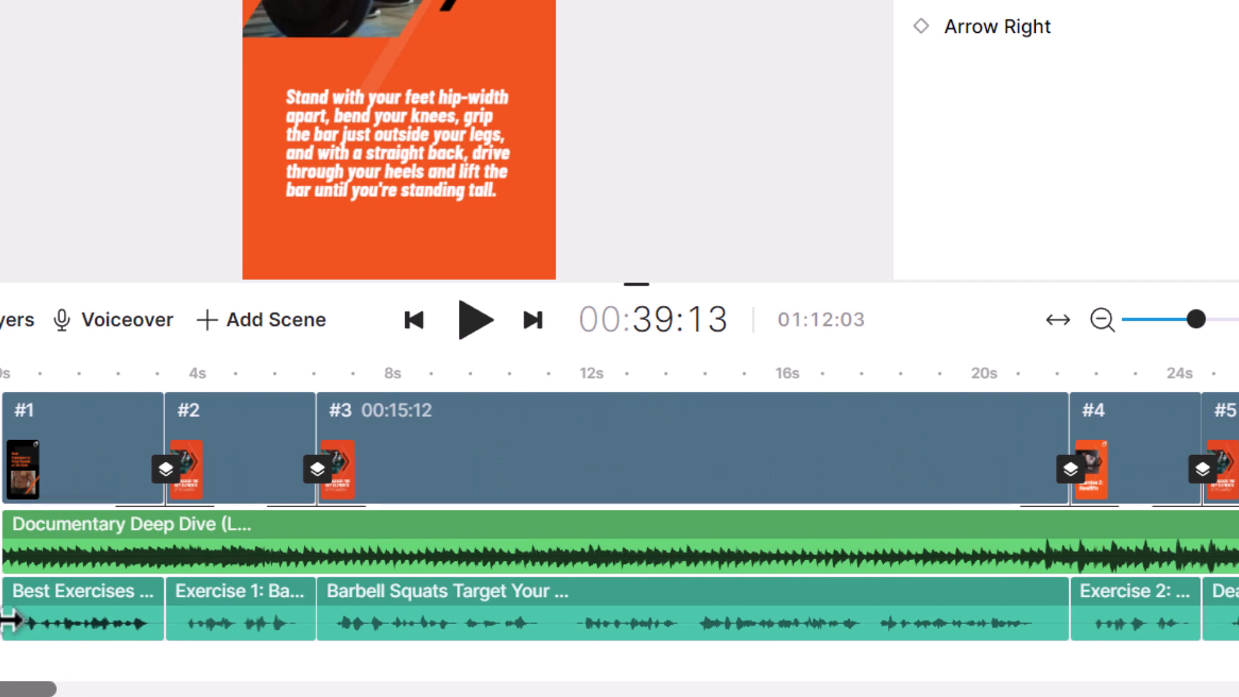
pyautogui.moveTo(10, 621); pyautogui.dragTo(44, 630)
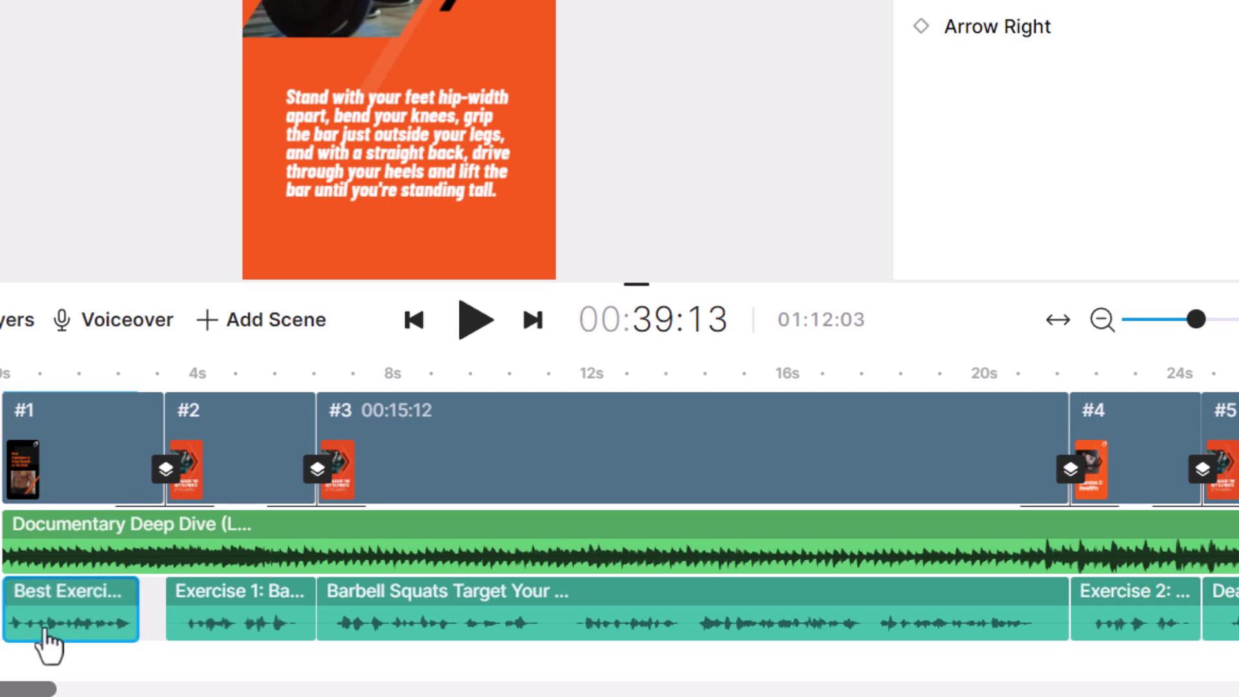
# Trim both ends of the Exercise 1: Barbell Squats voiceover, then shift it and the Barbell Squats Target voiceover earlier to close the gaps.
pyautogui.click(219, 621)
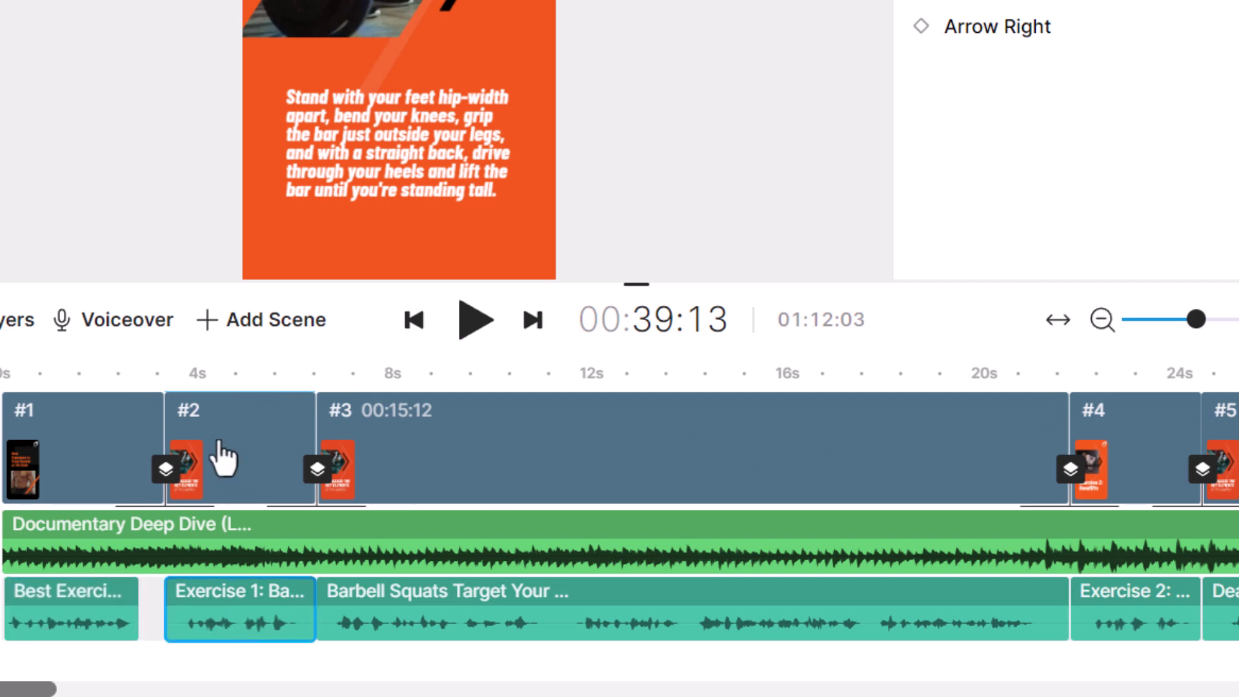
pyautogui.click(232, 374)
pyautogui.moveTo(1197, 319); pyautogui.dragTo(1217, 329)
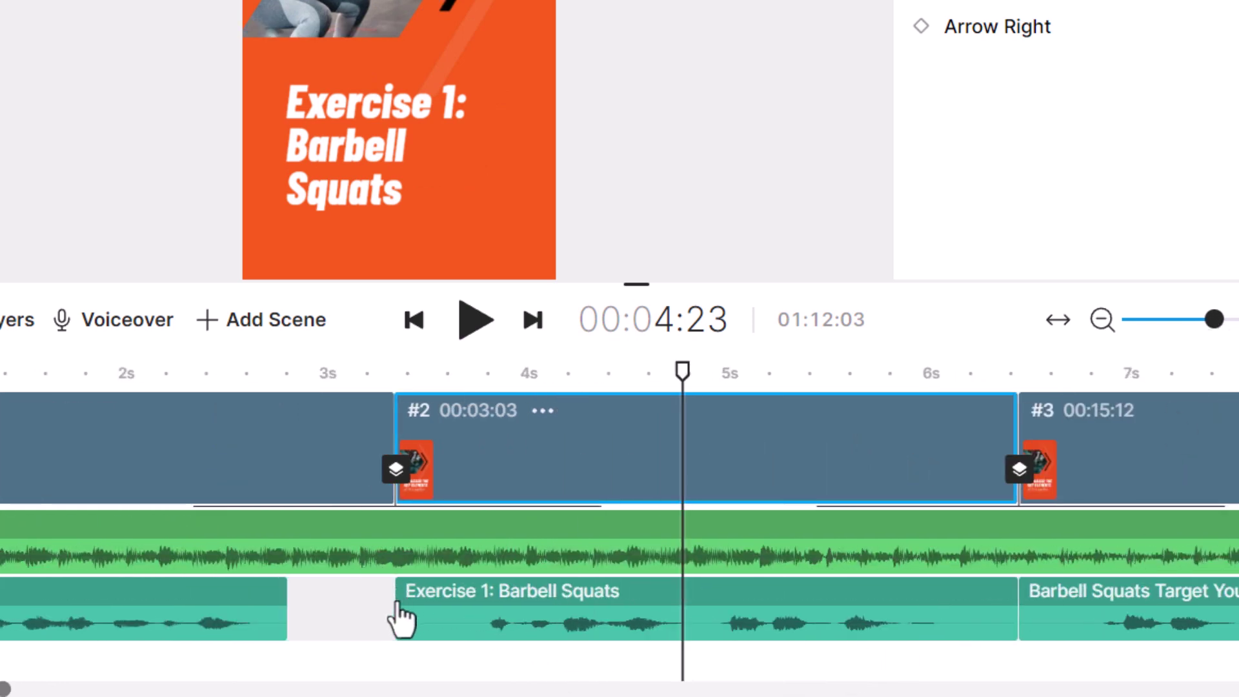
pyautogui.moveTo(395, 614); pyautogui.dragTo(463, 614)
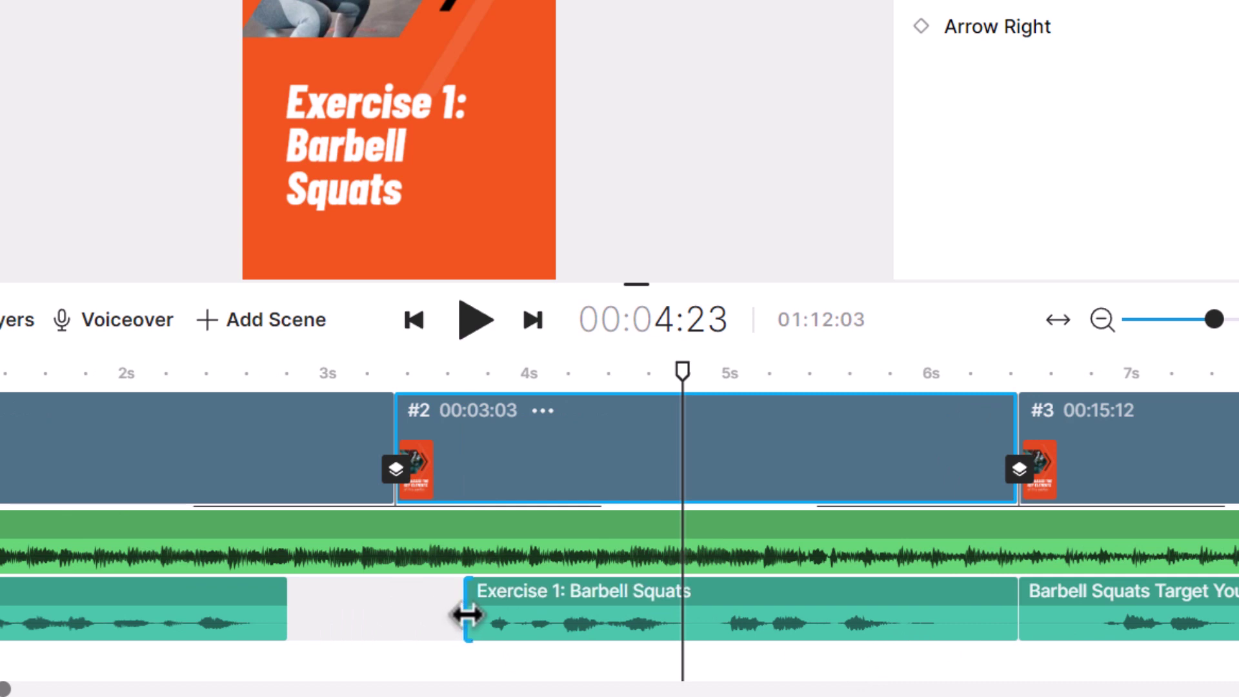
pyautogui.moveTo(1014, 623); pyautogui.dragTo(954, 622)
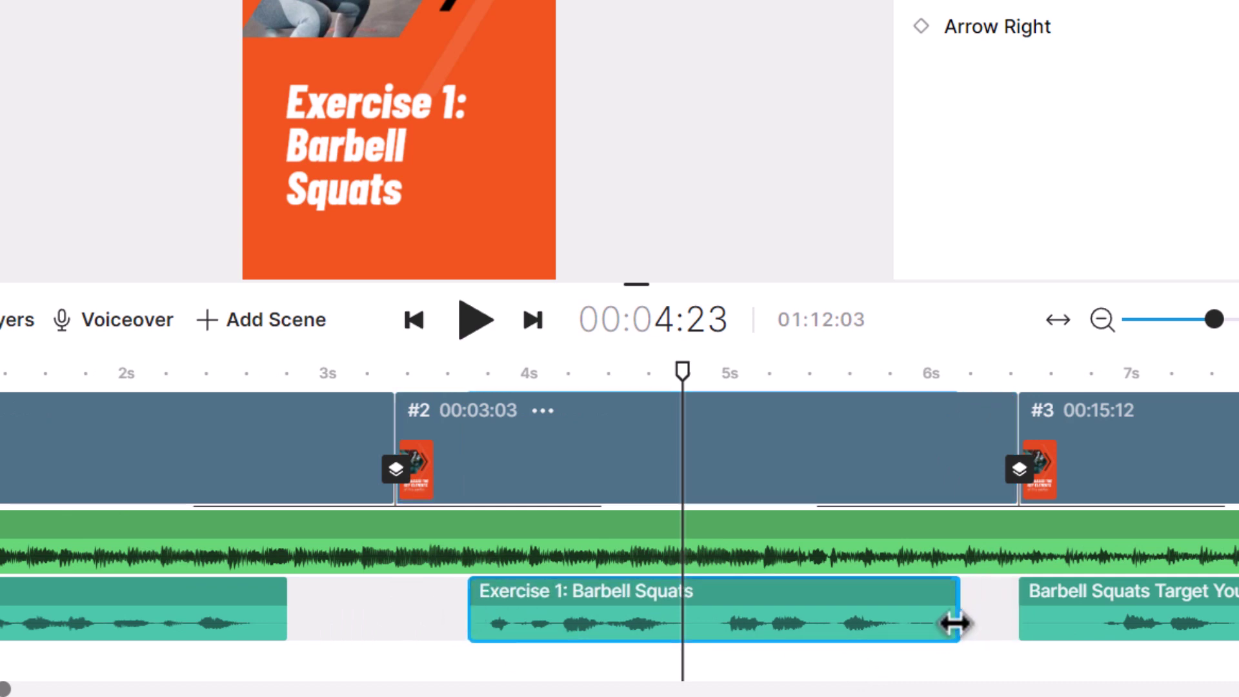
pyautogui.moveTo(800, 614); pyautogui.dragTo(618, 591)
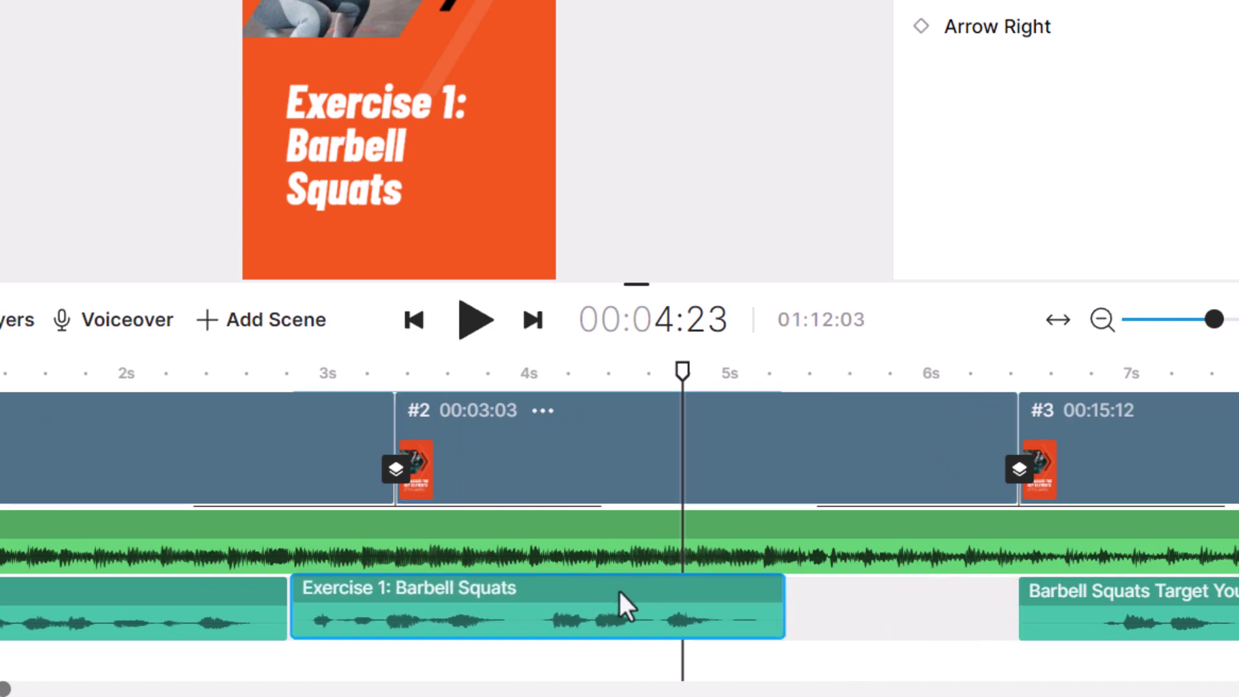
pyautogui.moveTo(1068, 640); pyautogui.dragTo(834, 617)
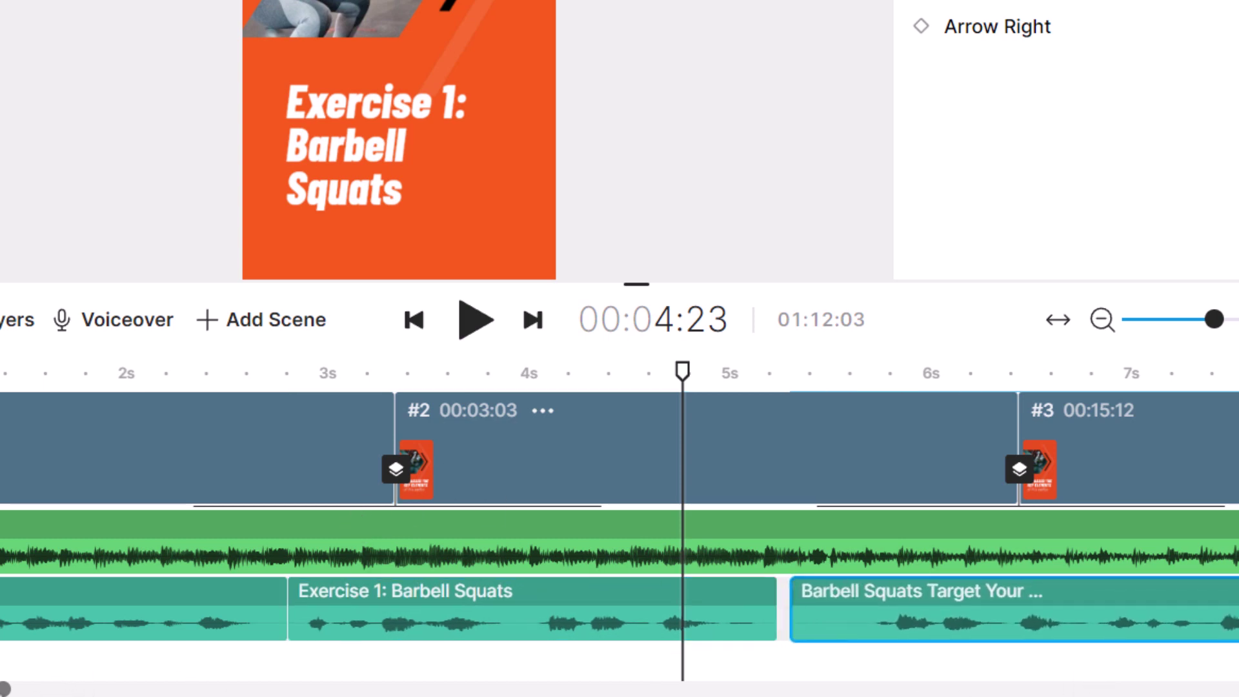
# Shorten scene 1 to 00:02:24 and shorten scene 2 so that it ends with its voiceover.
pyautogui.click(1103, 320)
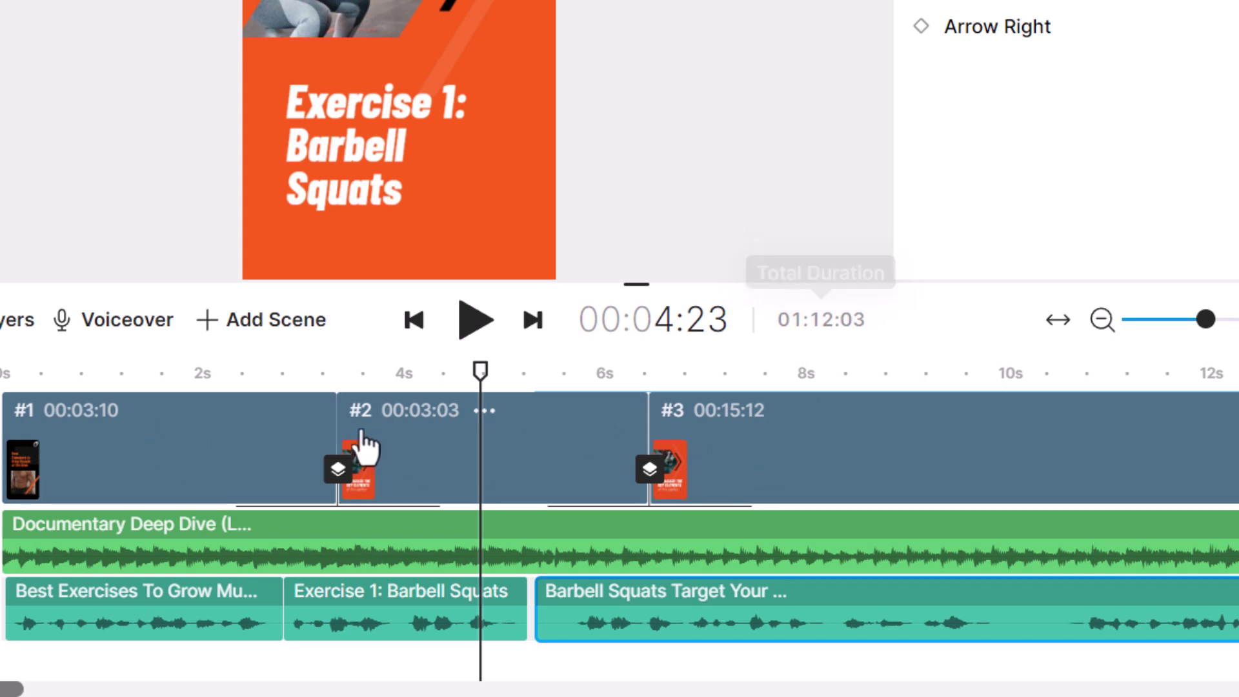
pyautogui.moveTo(335, 428); pyautogui.dragTo(280, 428)
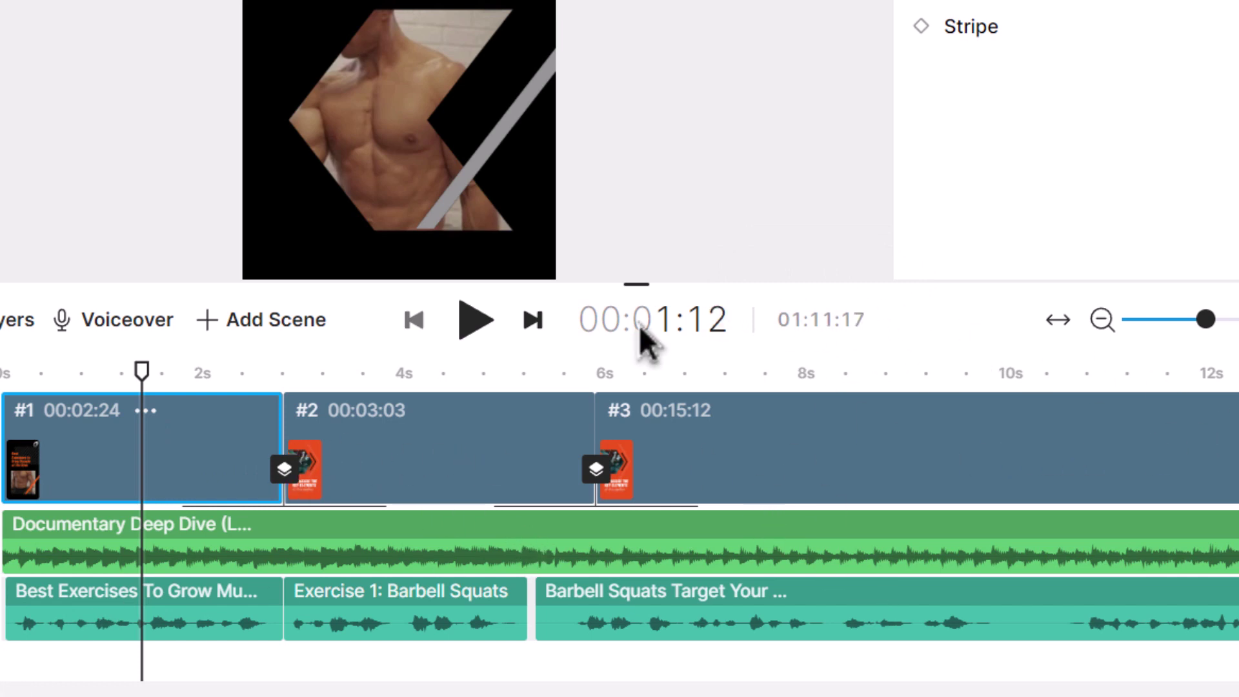
pyautogui.click(516, 621)
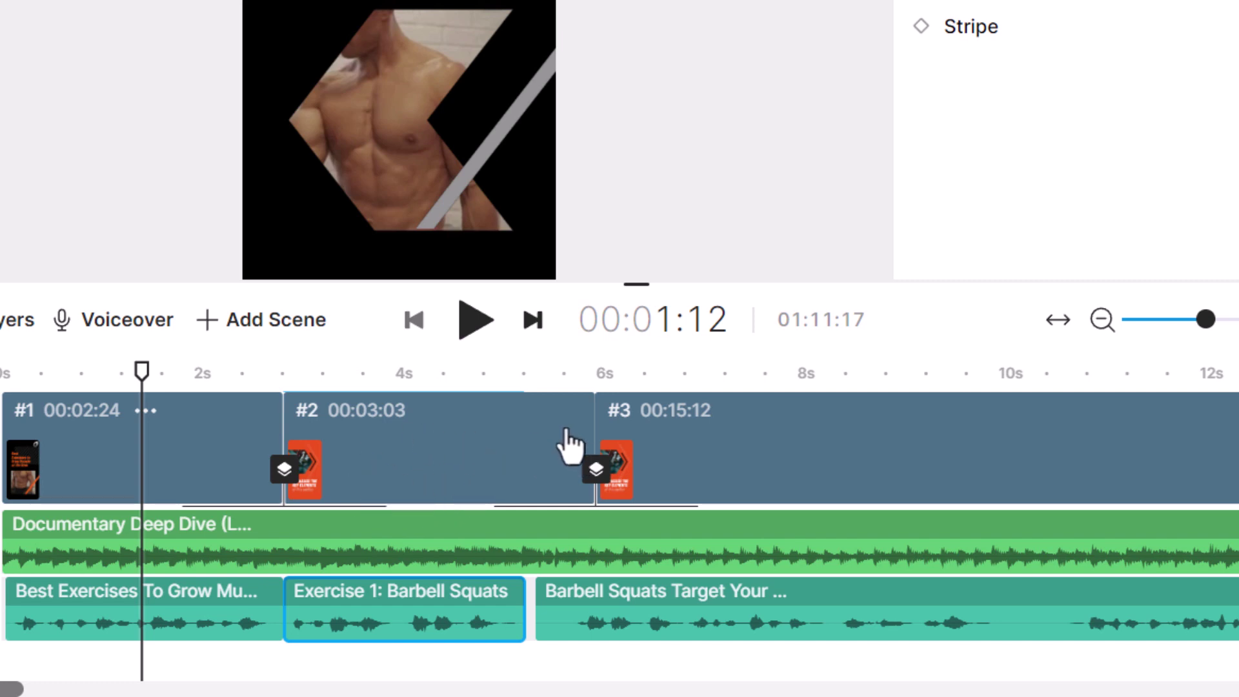
pyautogui.moveTo(592, 444); pyautogui.dragTo(525, 444)
# Tighten the voiceovers of scenes 3 to 6 and shorten the scenes to match, with scene 6 at 00:11:08.
pyautogui.hscroll(5, 844, 374)
pyautogui.click(793, 374)
pyautogui.moveTo(1086, 613); pyautogui.dragTo(860, 596)
pyautogui.hscroll(5, 927, 613)
pyautogui.scroll(-6, 318, 641)
pyautogui.click(526, 600)
pyautogui.hscroll(10, 213, 619)
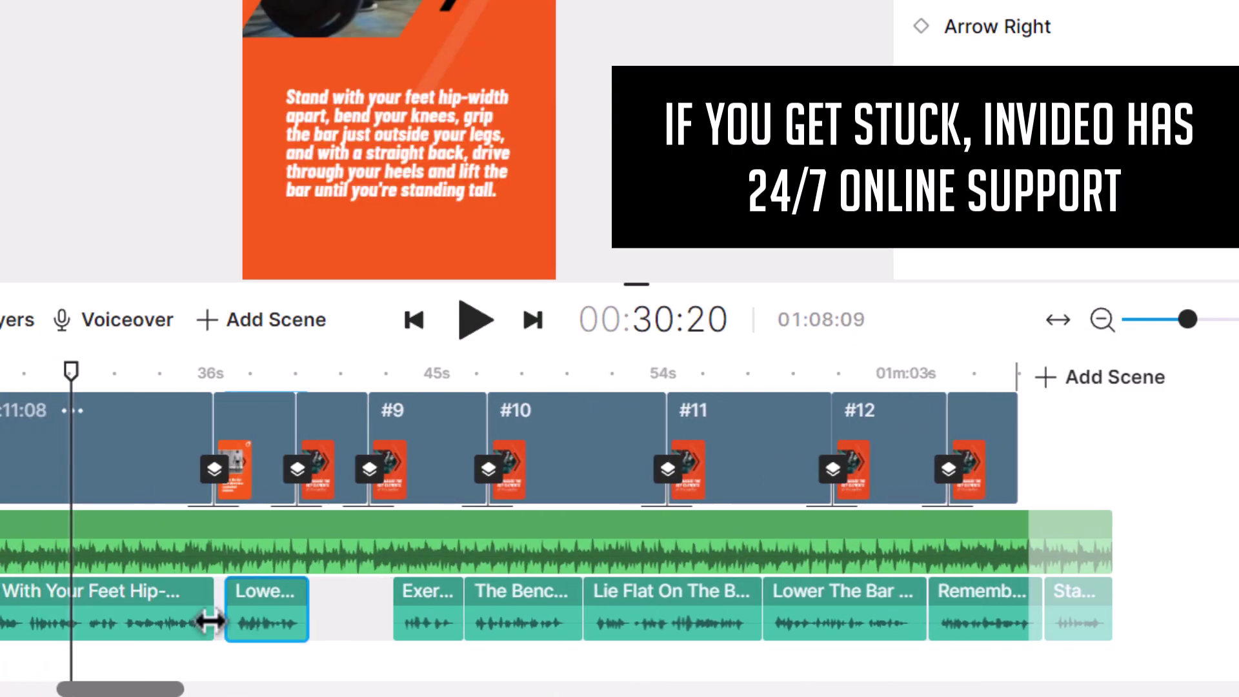
# Realign the Lower The Bar Back Down voiceover with scene 7 and shorten that scene to 00:02:19.
pyautogui.click(452, 616)
pyautogui.scroll(5, 285, 655)
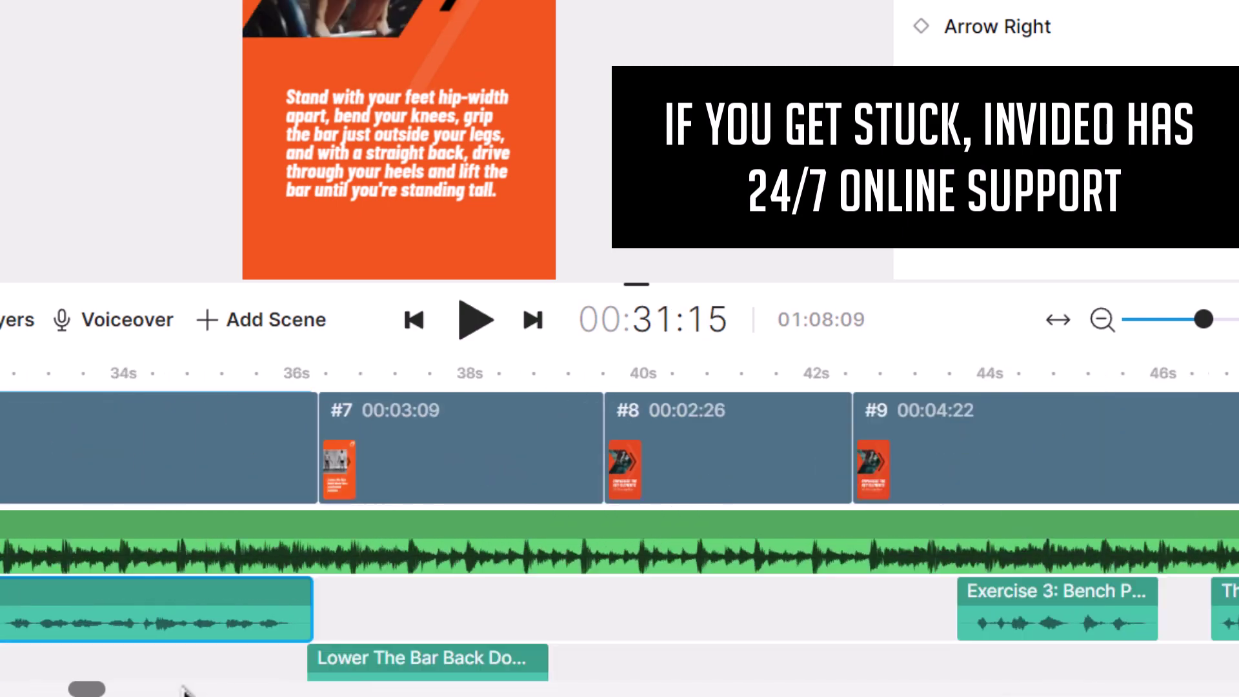
pyautogui.hscroll(10, 229, 623)
pyautogui.click(229, 623)
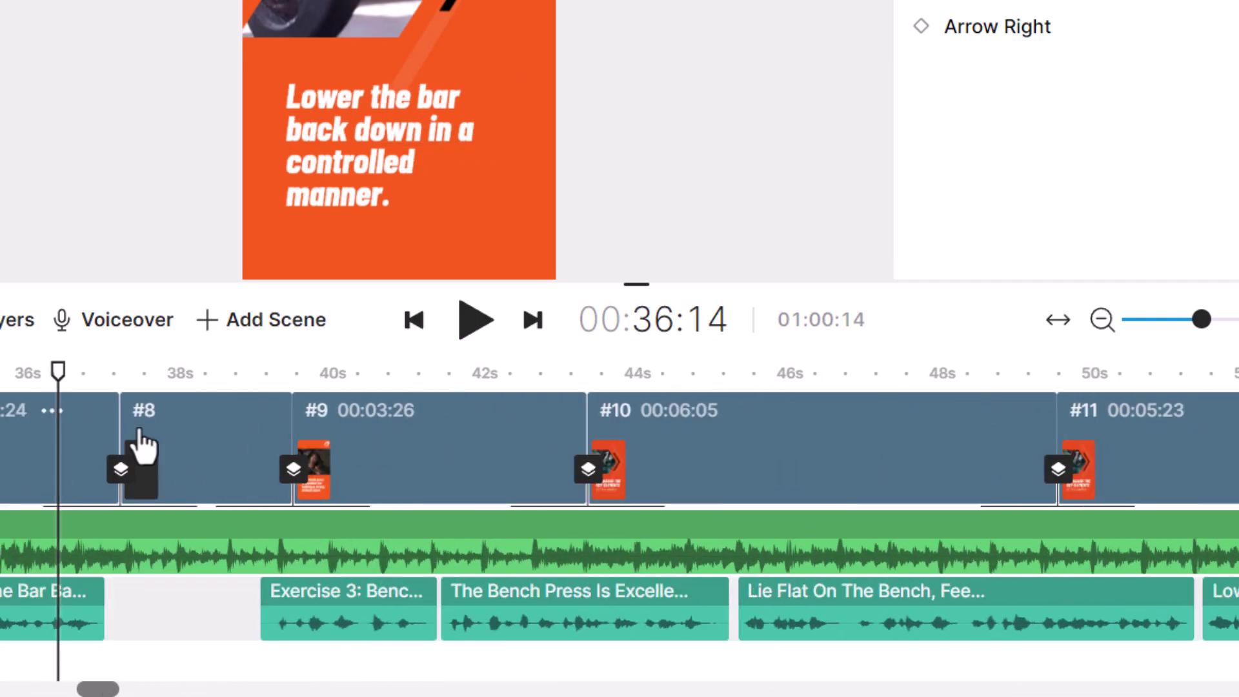
pyautogui.click(200, 604)
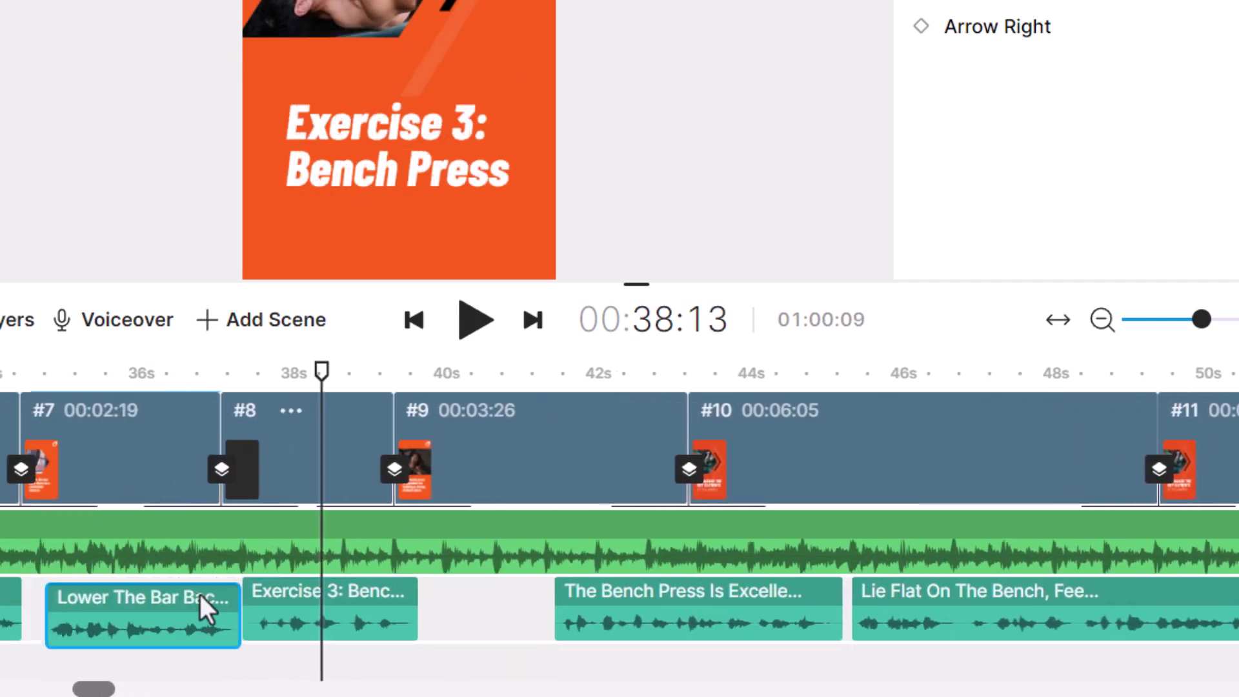
# Move the voiceovers from Exercise 3: Bench Press to the closing scene earlier so they line up with their scenes.
pyautogui.click(491, 611)
pyautogui.moveTo(491, 611); pyautogui.dragTo(467, 612)
pyautogui.moveTo(710, 606); pyautogui.dragTo(544, 606)
pyautogui.moveTo(1032, 600); pyautogui.dragTo(634, 607)
pyautogui.hscroll(10, 775, 613)
pyautogui.click(330, 618)
pyautogui.moveTo(1102, 619); pyautogui.dragTo(1045, 619)
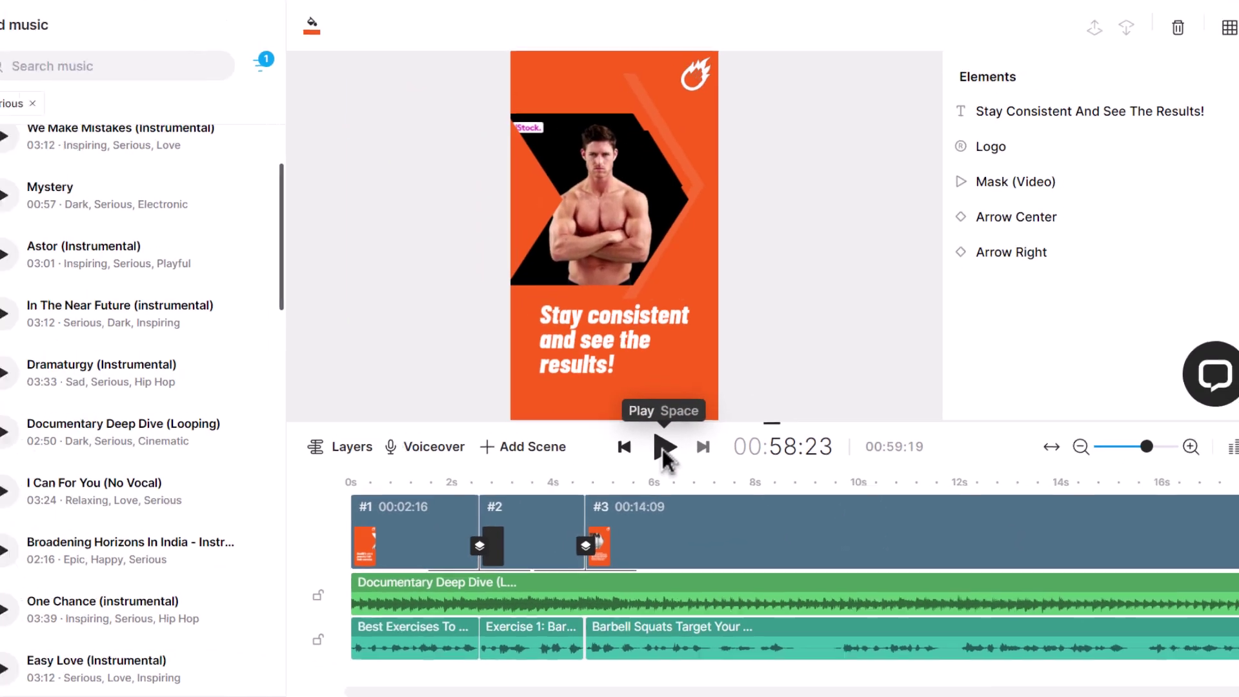
# Play the closing scene to check its voiceover timing and view the available text styles.
pyautogui.click(476, 319)
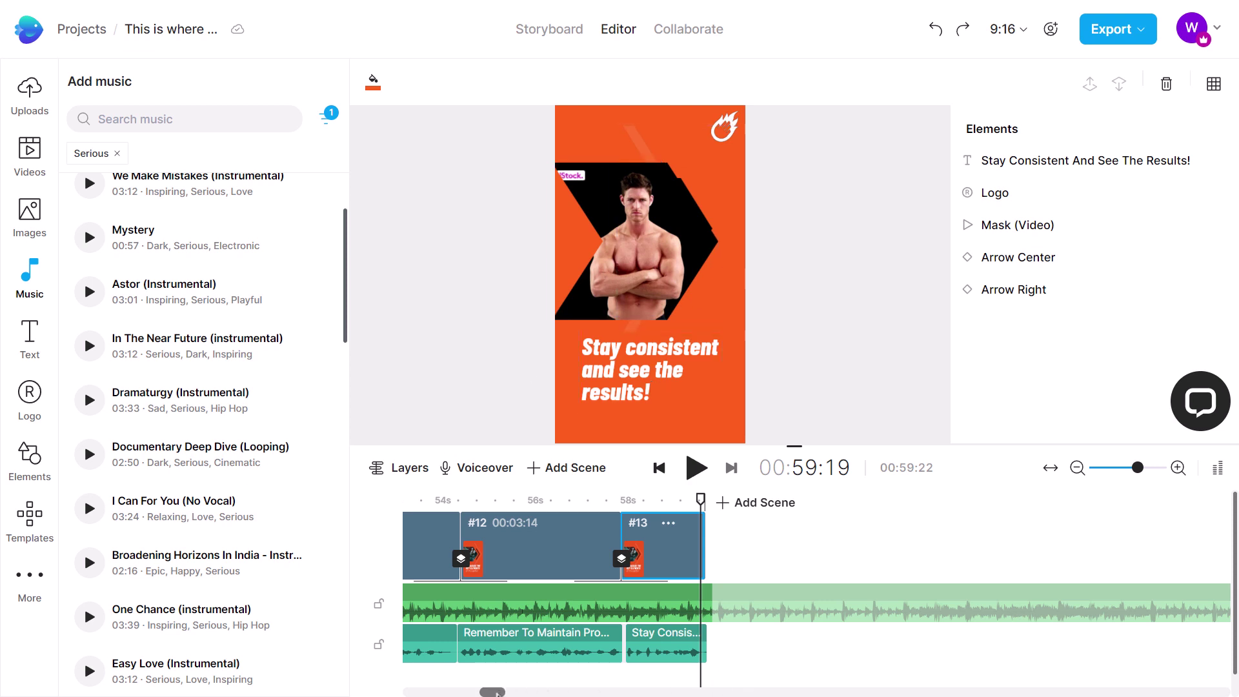
pyautogui.moveTo(495, 692); pyautogui.dragTo(415, 692)
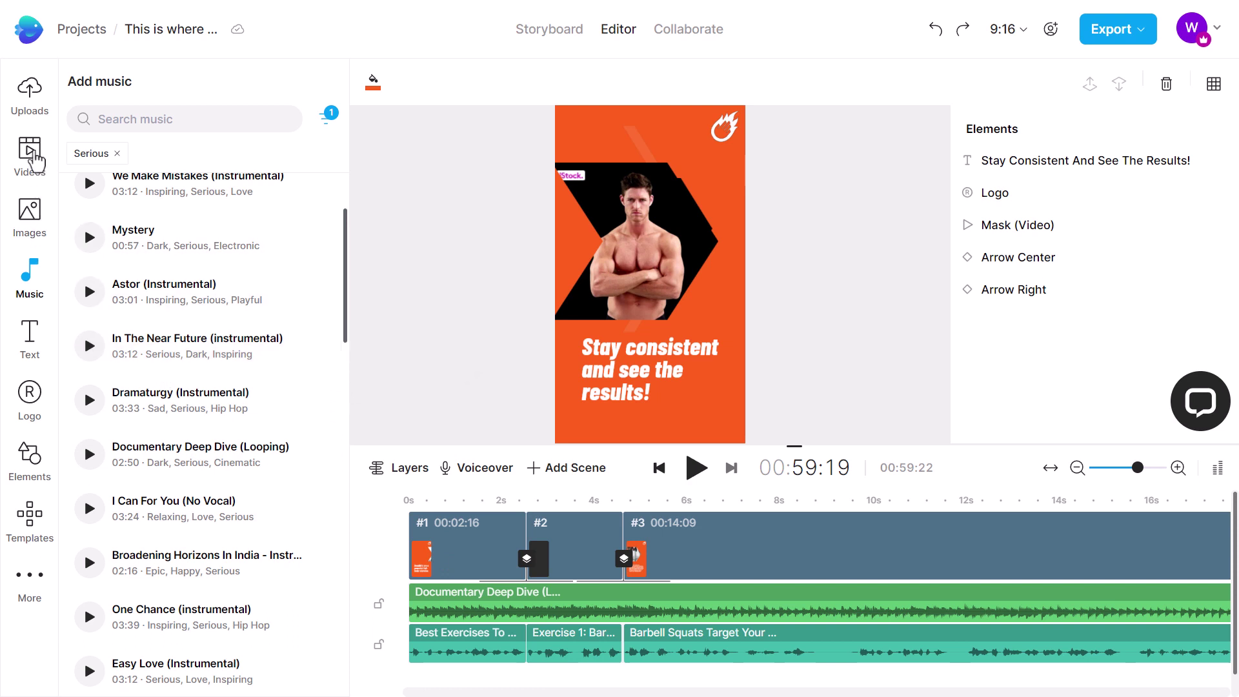
pyautogui.click(36, 355)
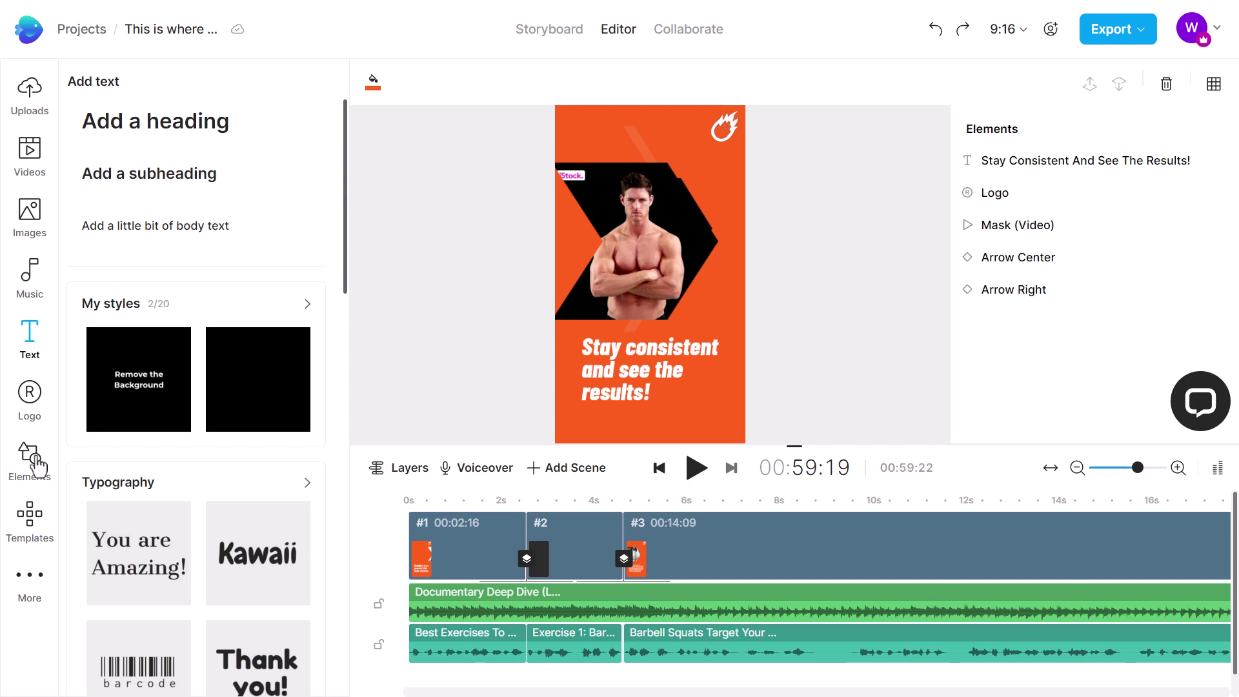
# Search the elements for "muscle" and add the flexed arm sticker to the closing scene.
pyautogui.click(23, 473)
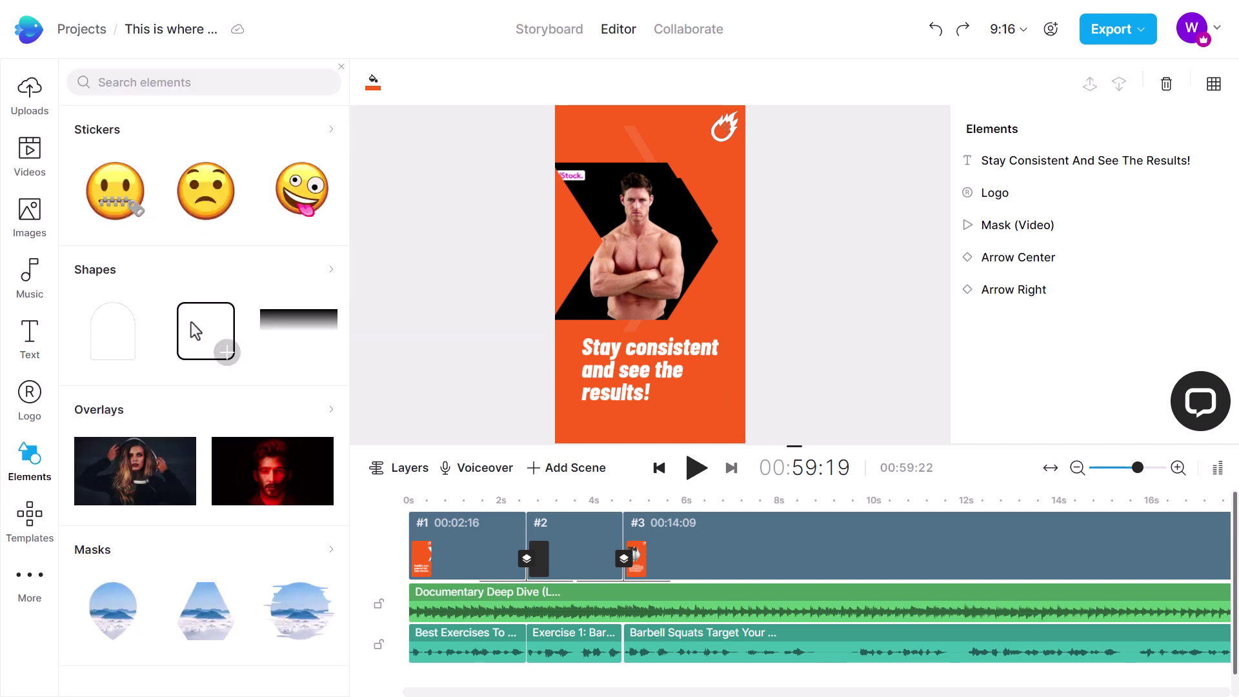
pyautogui.click(161, 82)
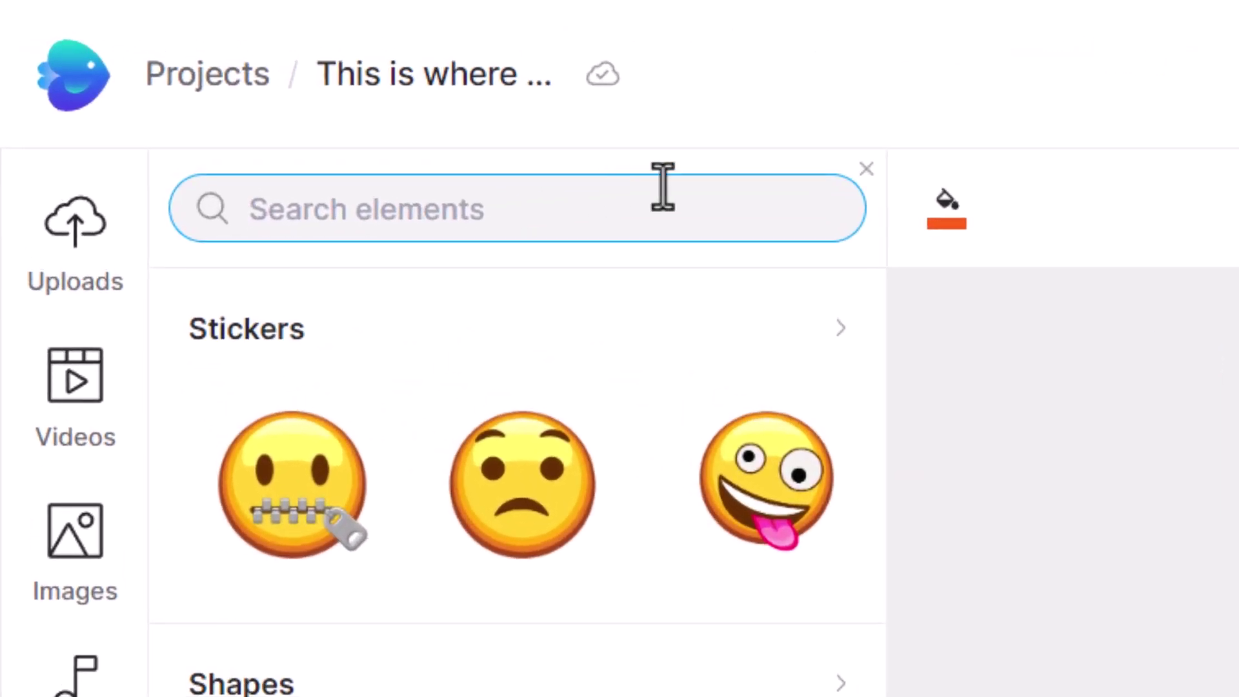
pyautogui.write('muscle')
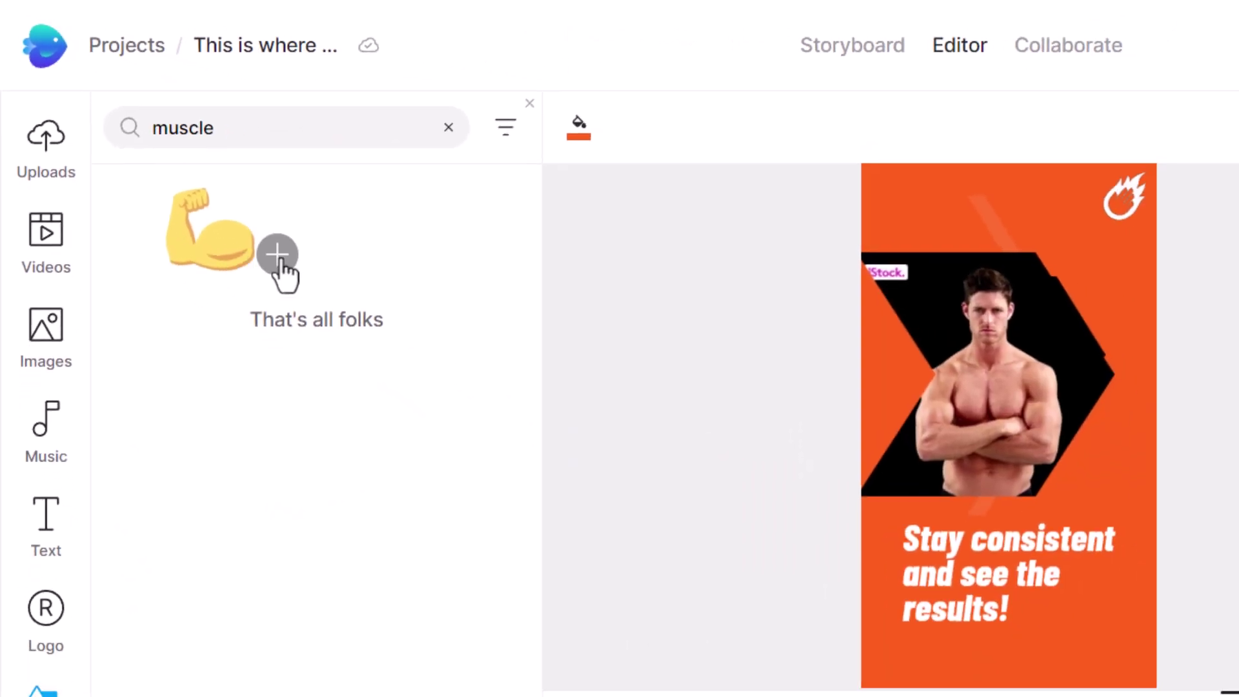
pyautogui.click(278, 256)
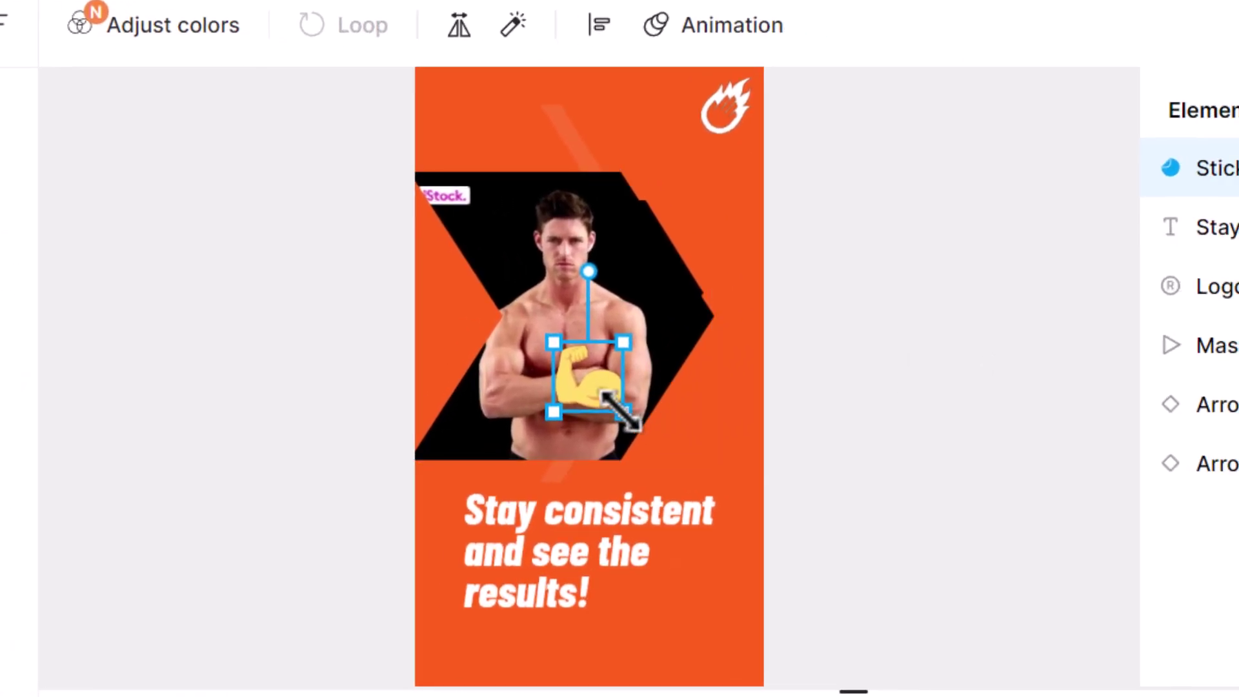
# Enlarge the flexed arm sticker on the closing scene, placing it beside the man above the text.
pyautogui.moveTo(623, 416); pyautogui.dragTo(682, 451)
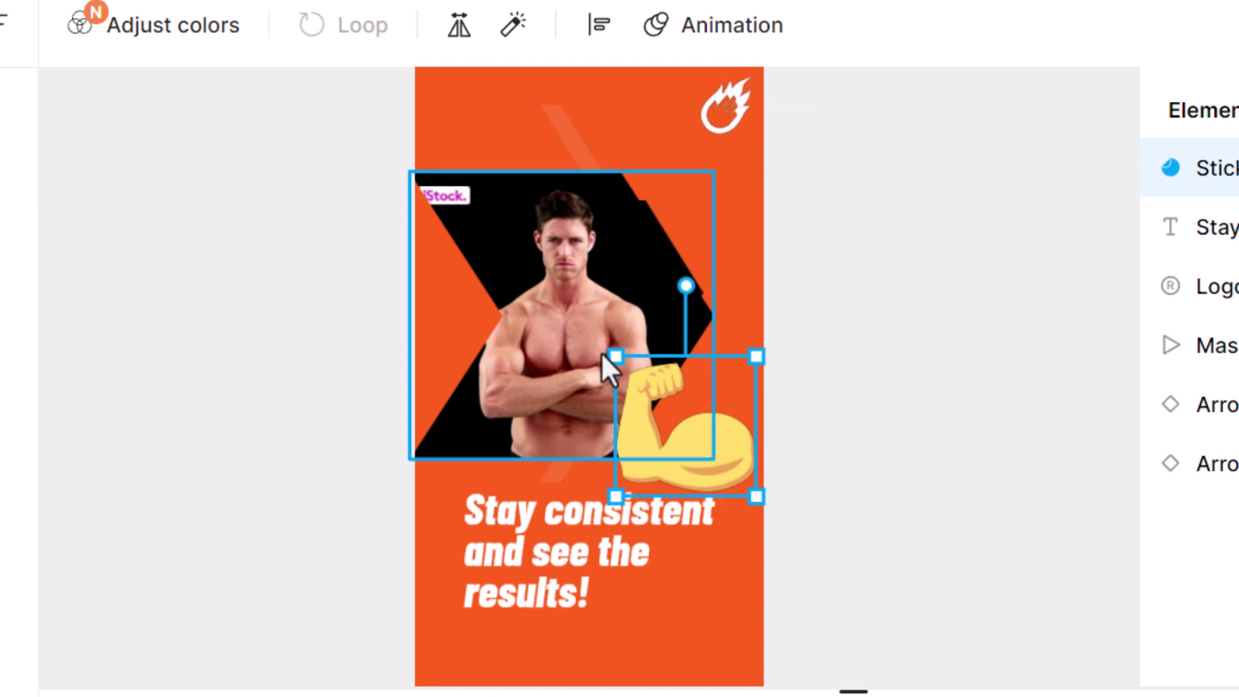
# Try a black canvas fill on the closing scene and set it back to orange #FF6119.
pyautogui.click(459, 91)
pyautogui.click(86, 25)
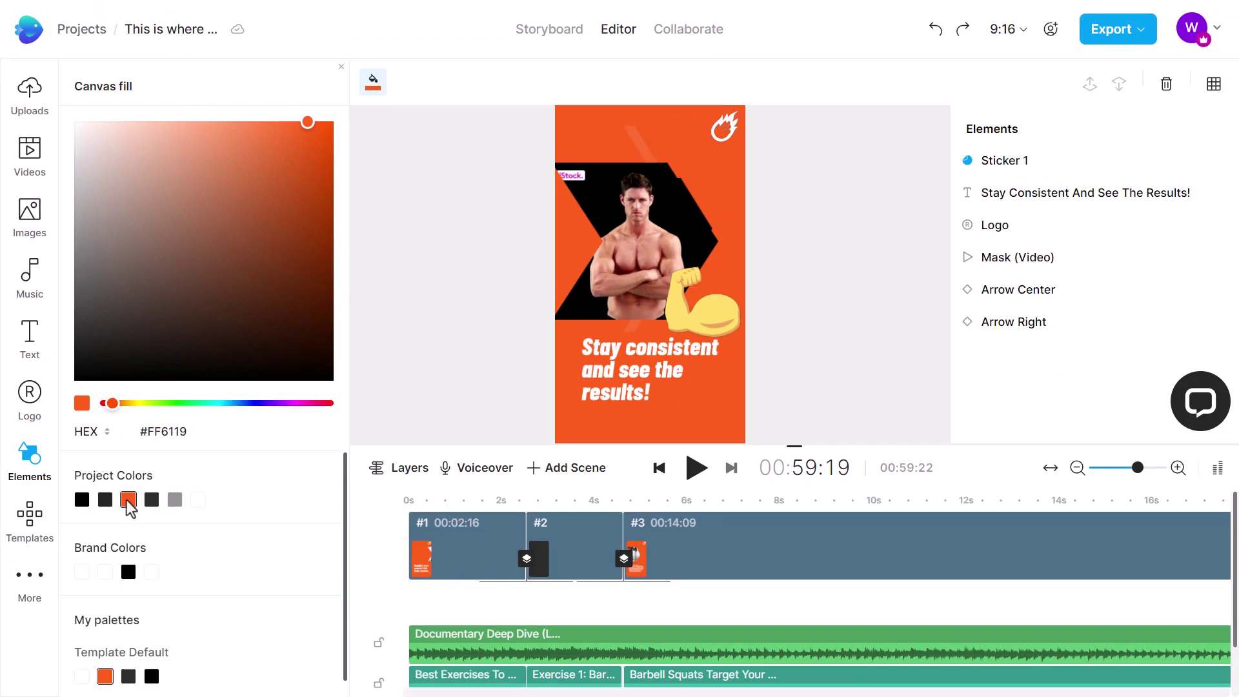
pyautogui.scroll(-1, 152, 691)
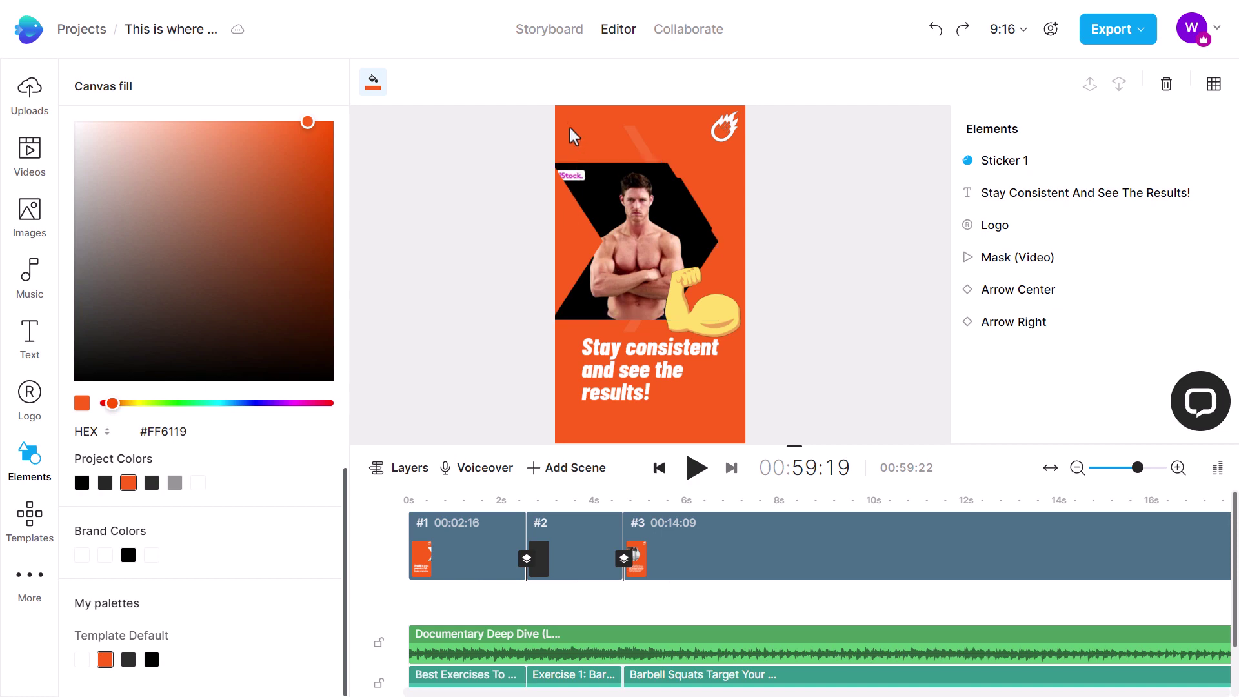
pyautogui.click(150, 660)
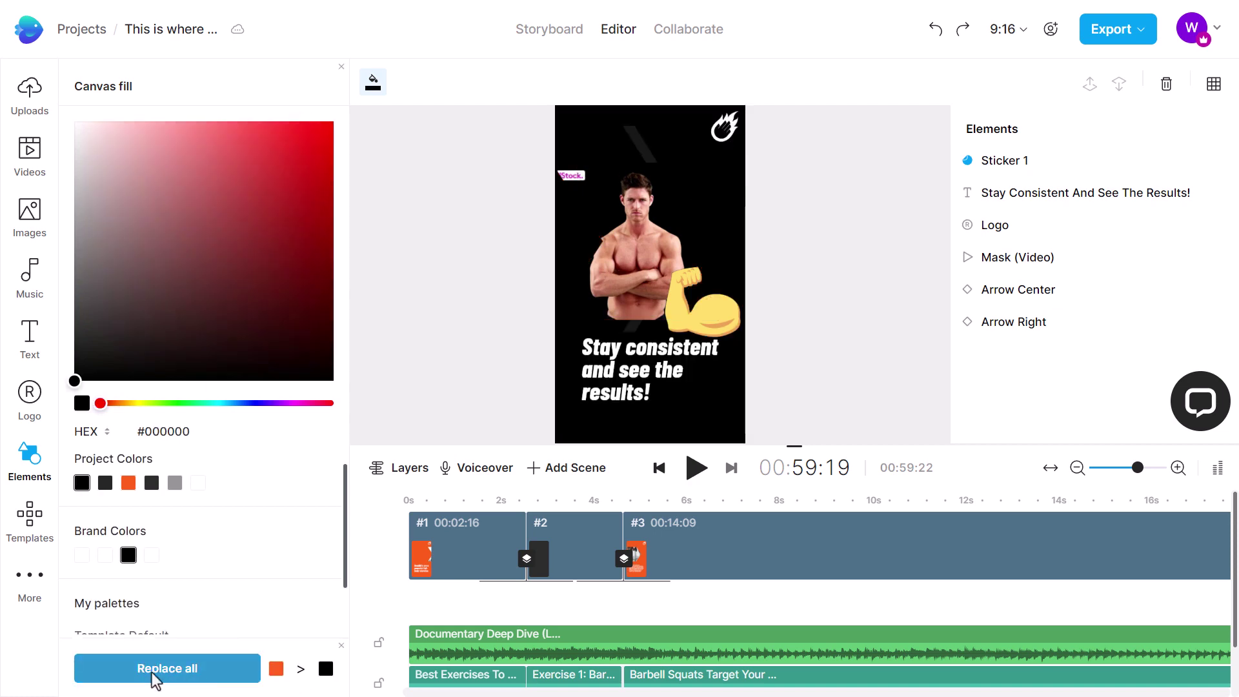
pyautogui.click(341, 646)
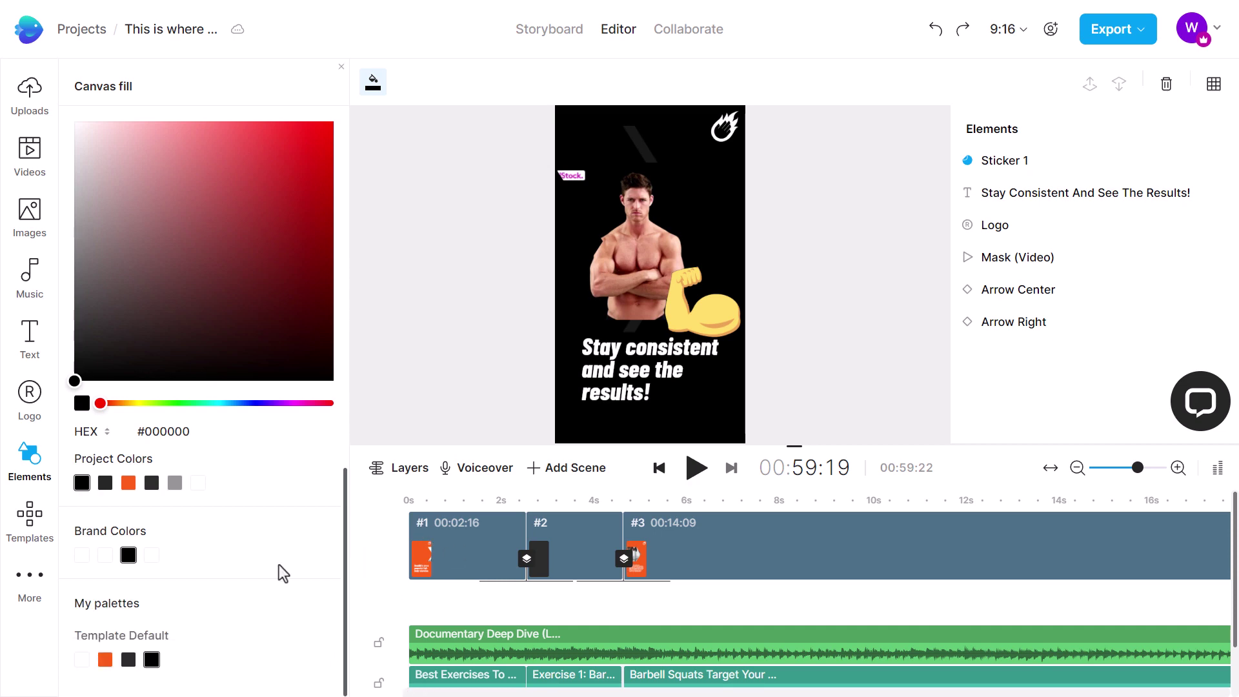
pyautogui.click(378, 91)
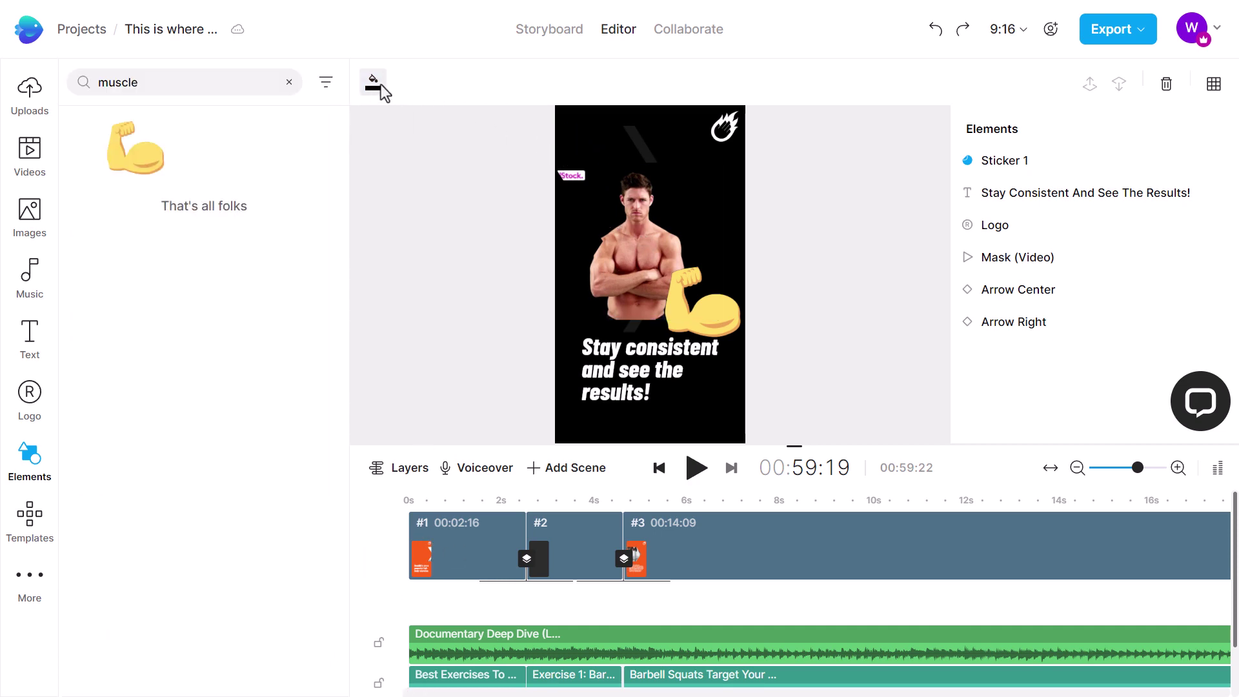
pyautogui.click(379, 85)
pyautogui.click(129, 498)
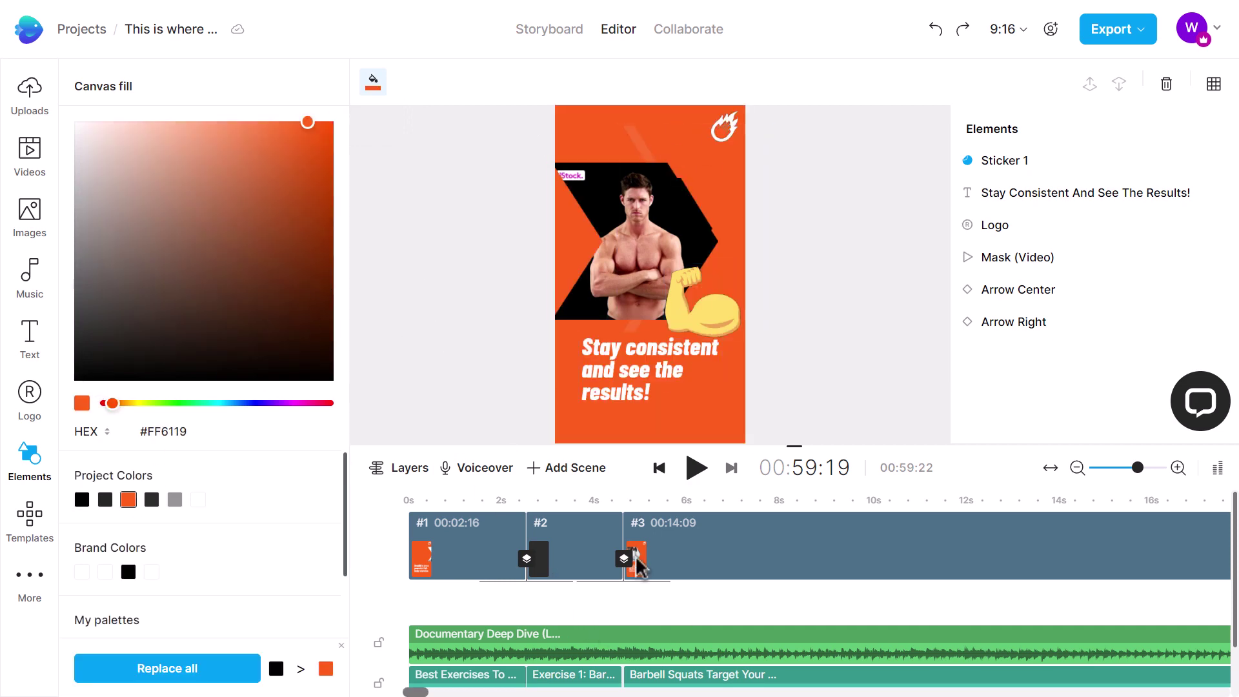
pyautogui.click(605, 374)
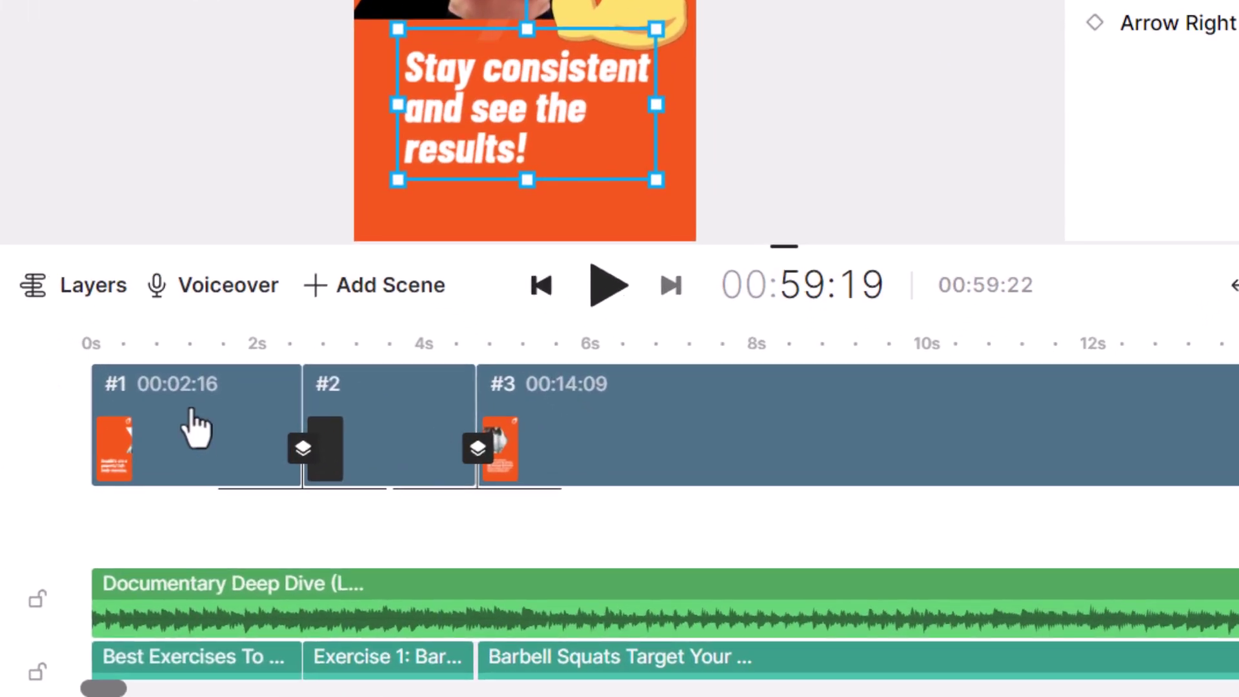
# Examine the layers of scene 1, including the logo, slanted shape and title text.
pyautogui.click(467, 546)
pyautogui.click(64, 283)
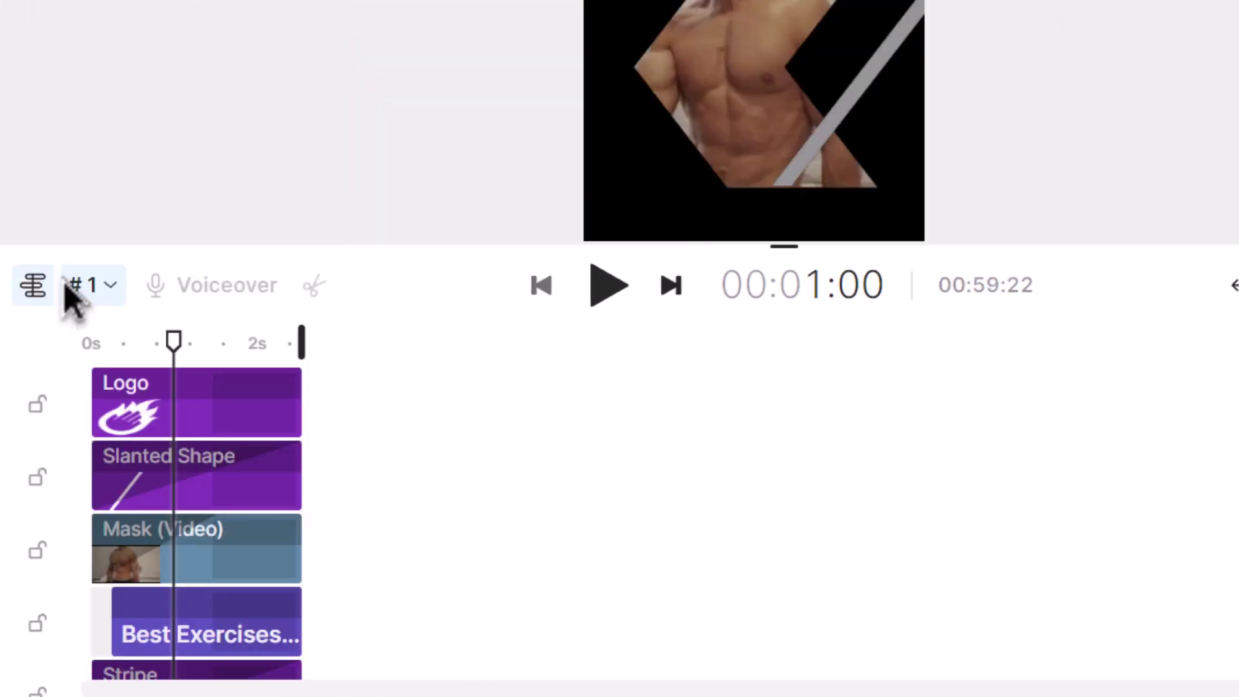
pyautogui.click(214, 425)
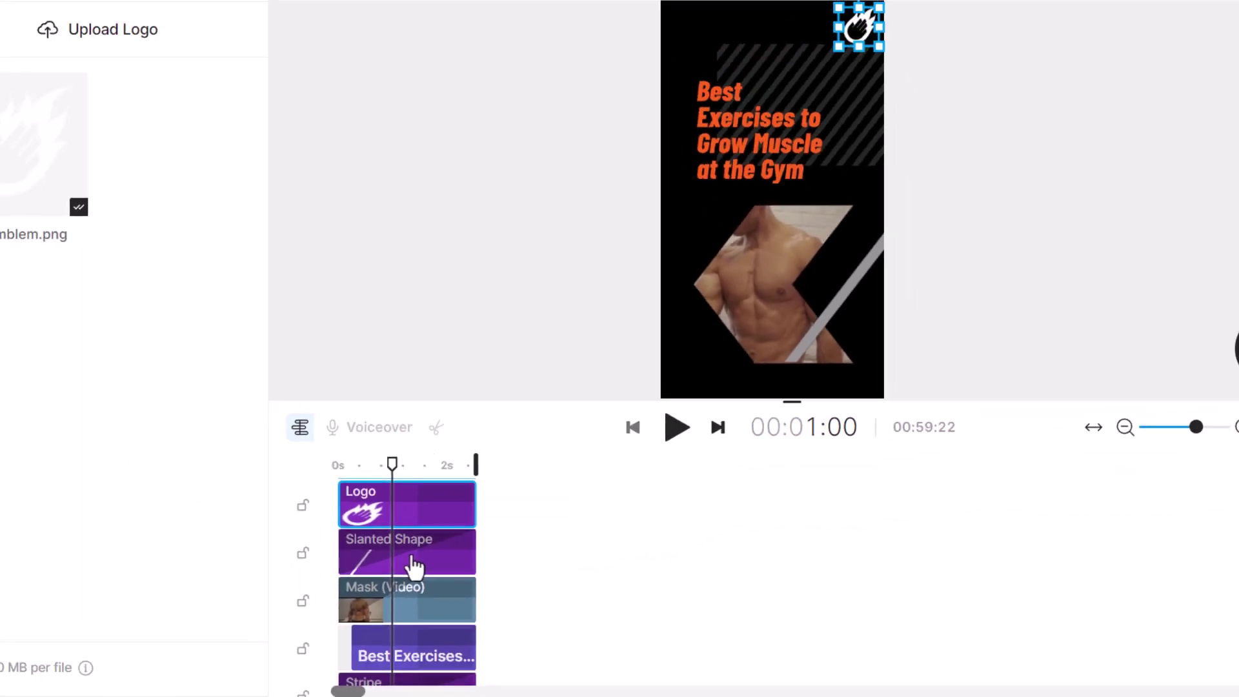
pyautogui.click(217, 546)
pyautogui.click(481, 665)
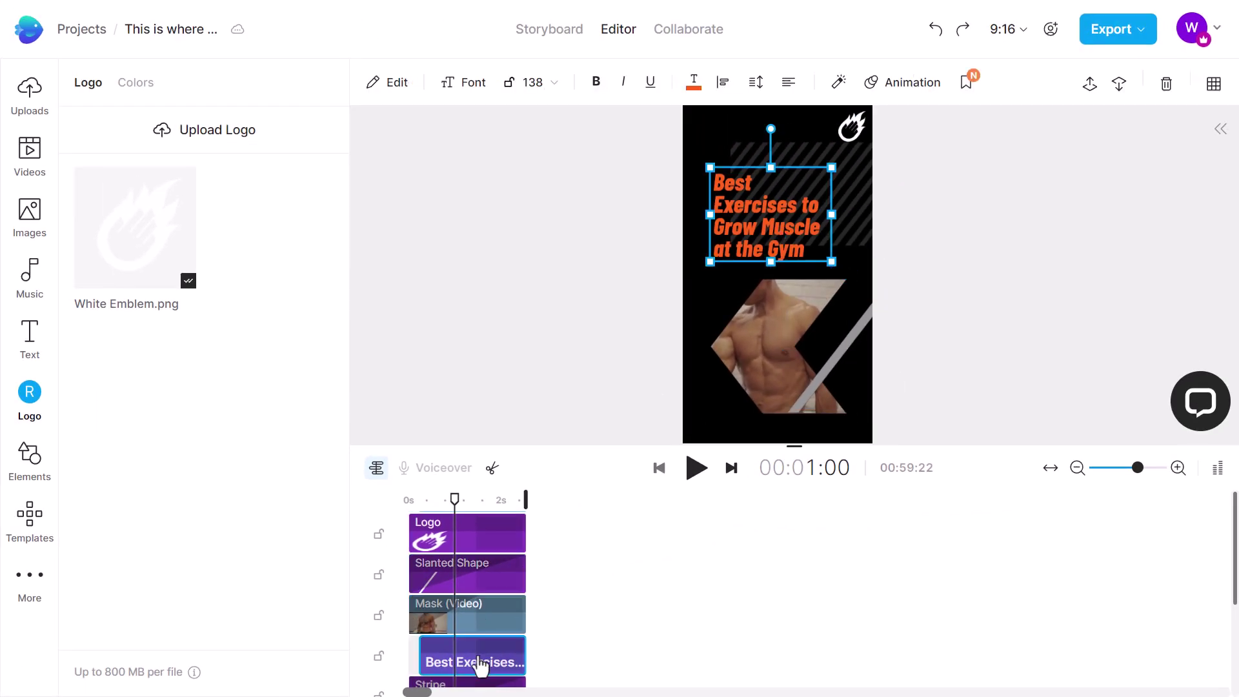
pyautogui.click(382, 476)
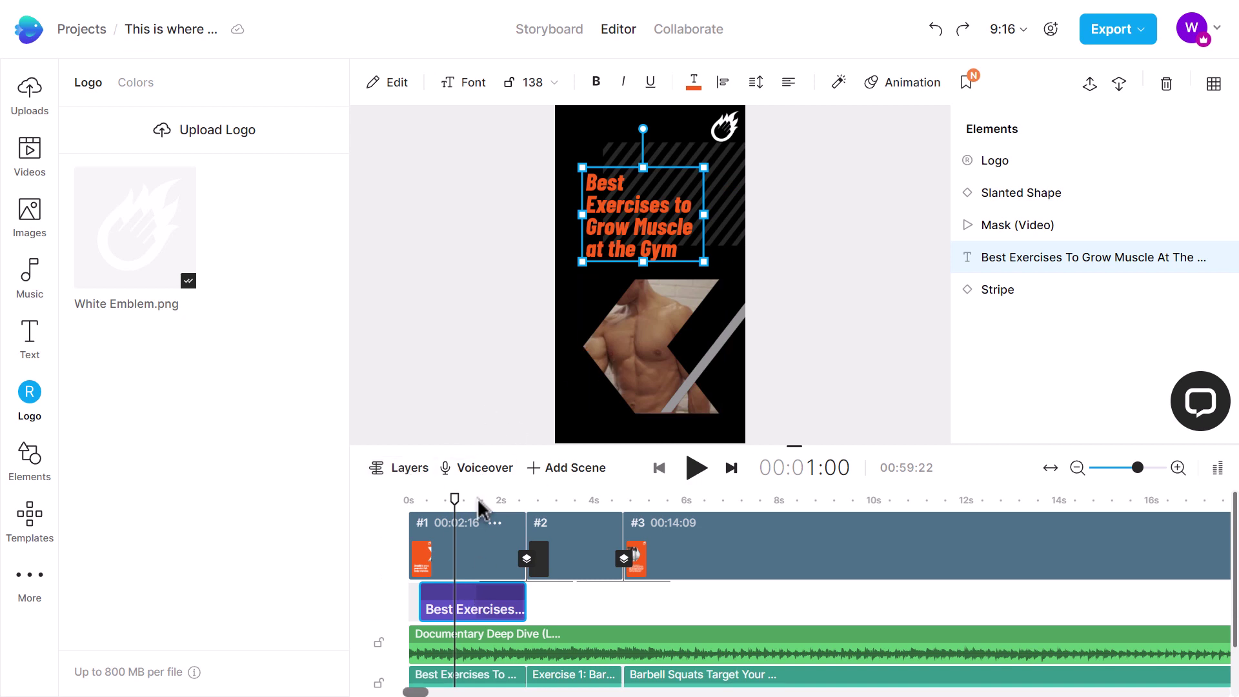
# Enlarge the masked video in scene 1 so it fills more of the area below the title.
pyautogui.click(618, 303)
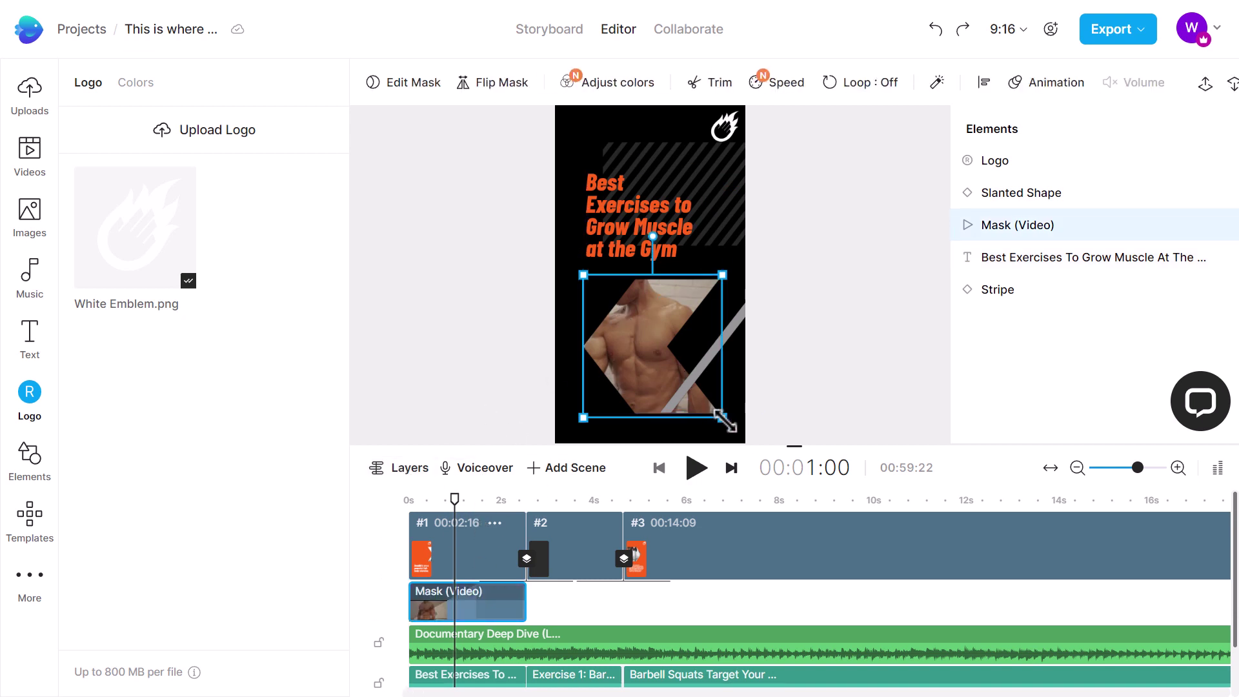
pyautogui.moveTo(722, 418); pyautogui.dragTo(740, 437)
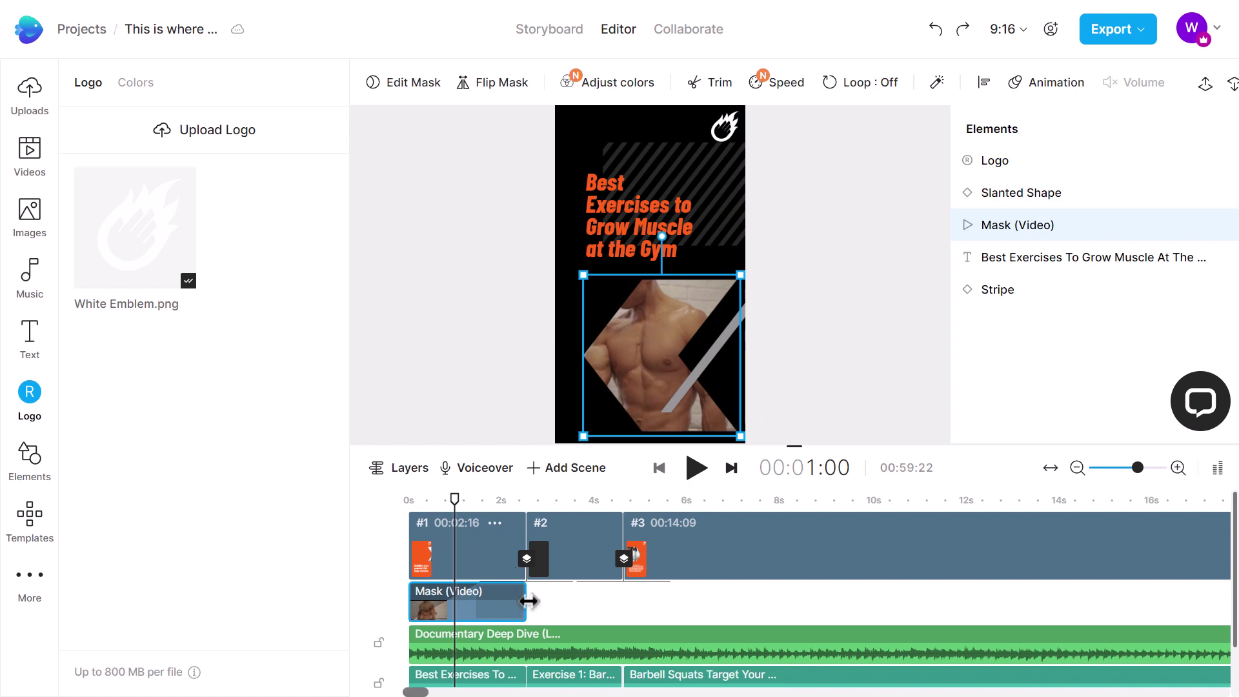
# Enlarge the masked barbell squat image in scene 2 and reposition it above the Exercise 1 text.
pyautogui.click(579, 505)
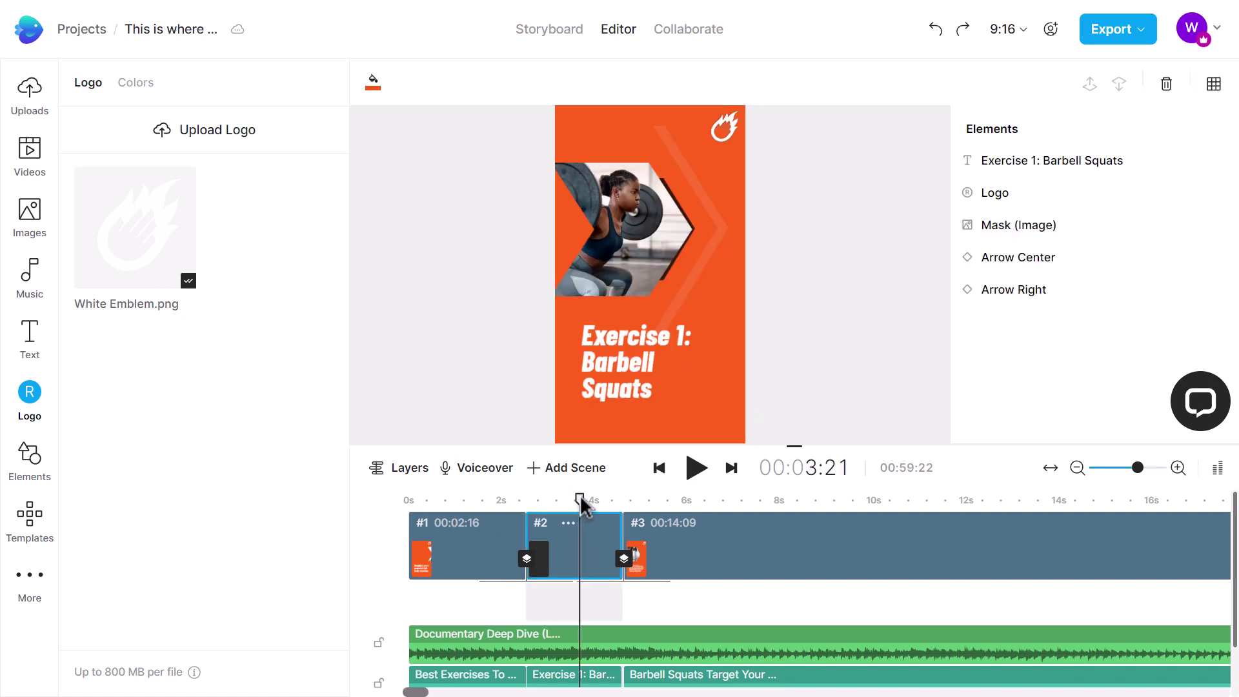
pyautogui.click(687, 167)
pyautogui.click(697, 164)
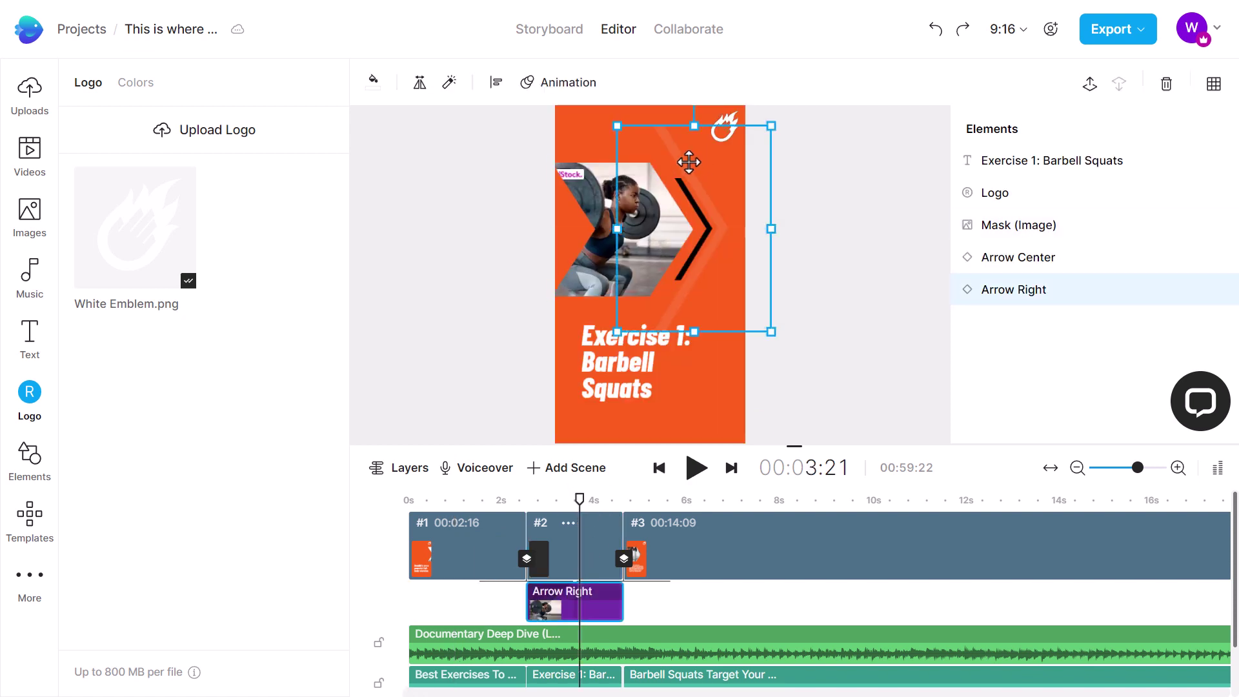
pyautogui.click(656, 181)
pyautogui.moveTo(693, 162); pyautogui.dragTo(723, 134)
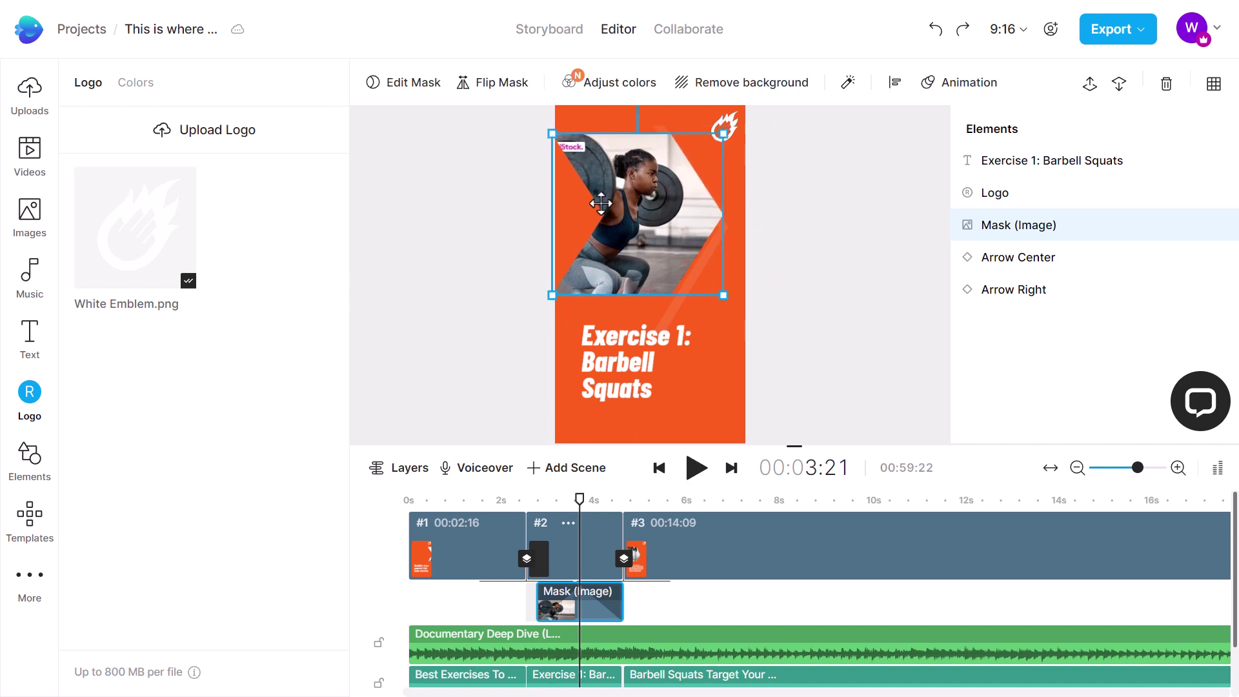
pyautogui.moveTo(601, 204); pyautogui.dragTo(613, 214)
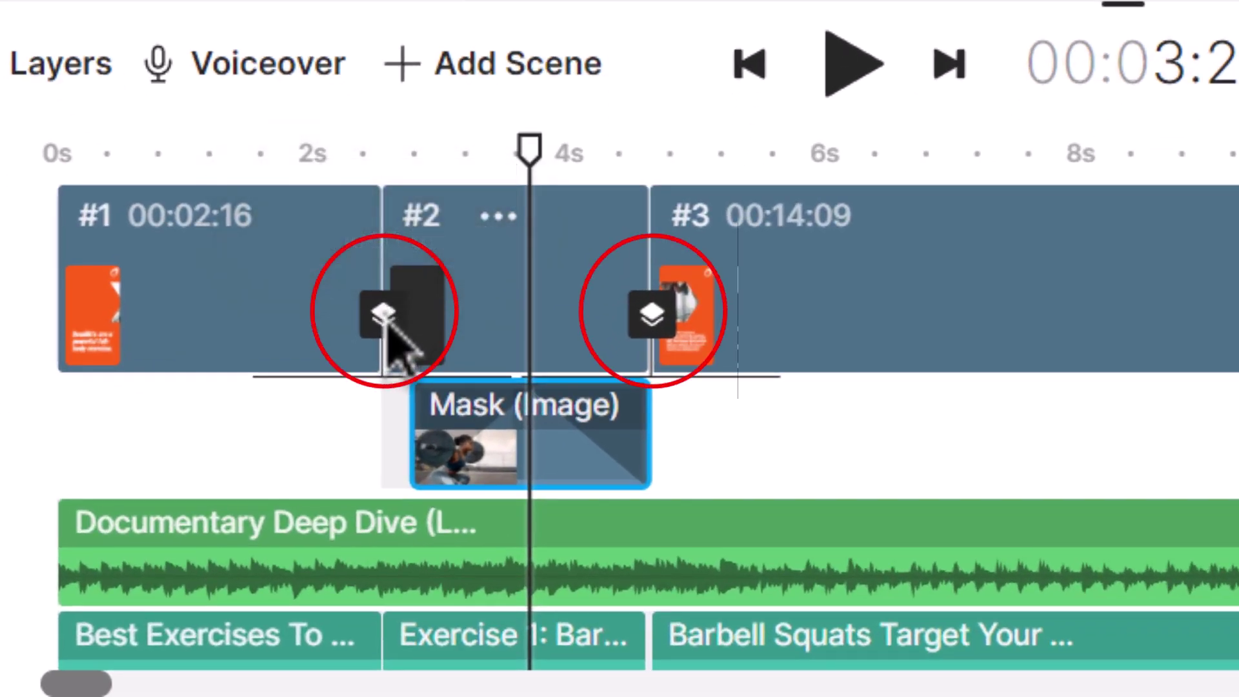
# Apply the Glitch Slide transition between scenes 1 and 2 and preview its effect.
pyautogui.click(385, 316)
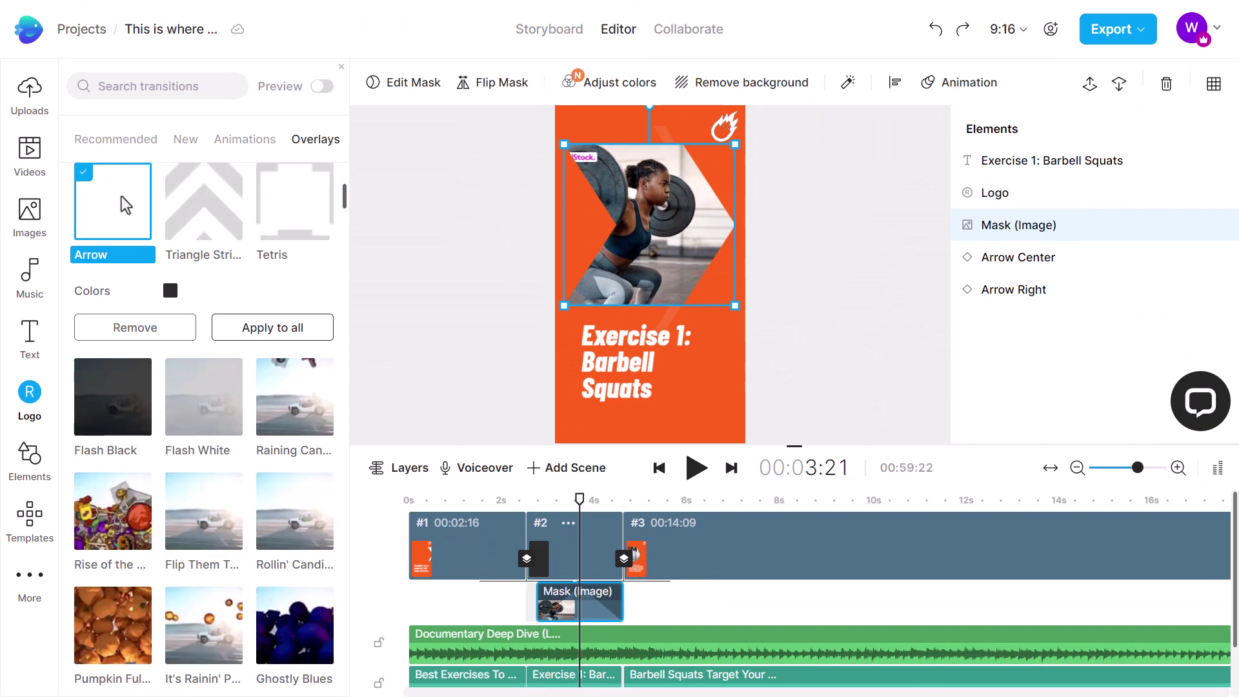
pyautogui.moveTo(576, 506); pyautogui.dragTo(624, 498)
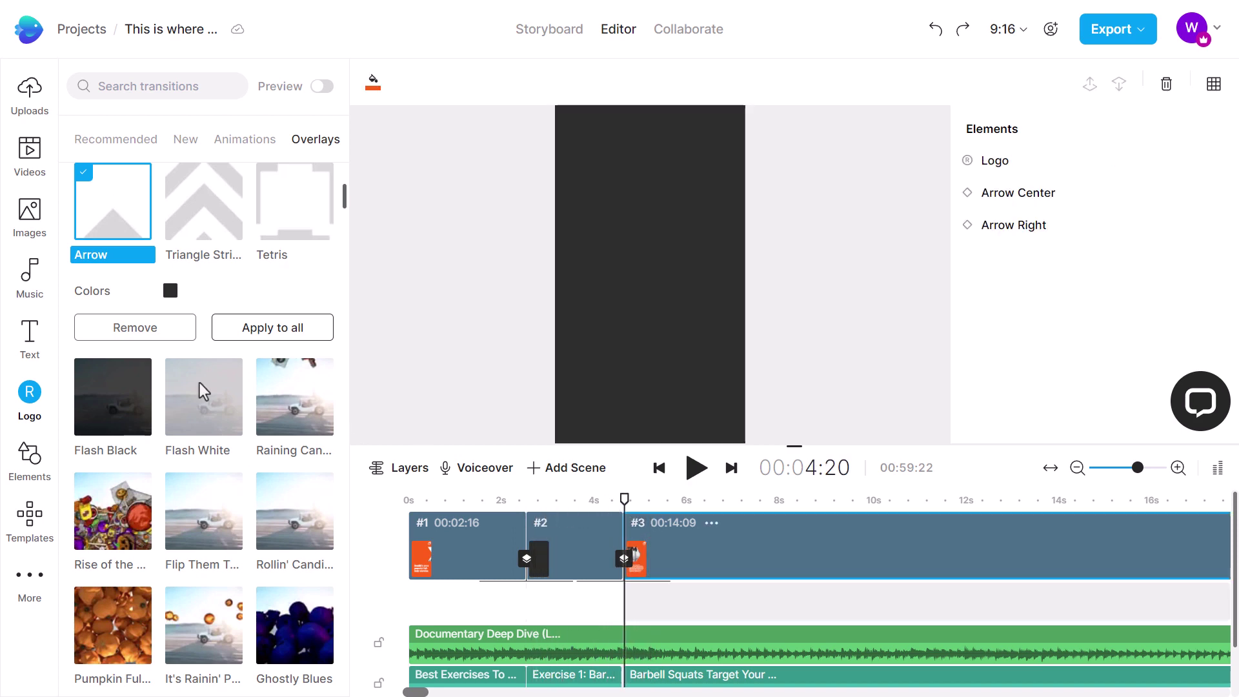
pyautogui.click(194, 154)
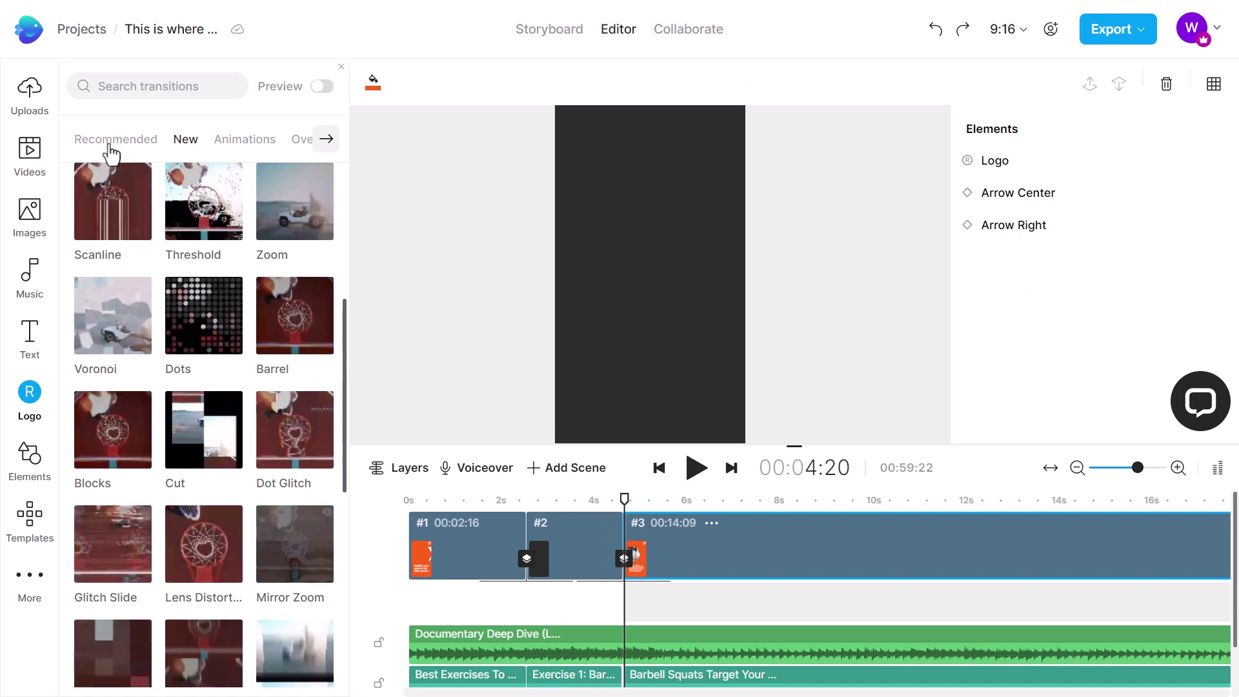
pyautogui.click(106, 557)
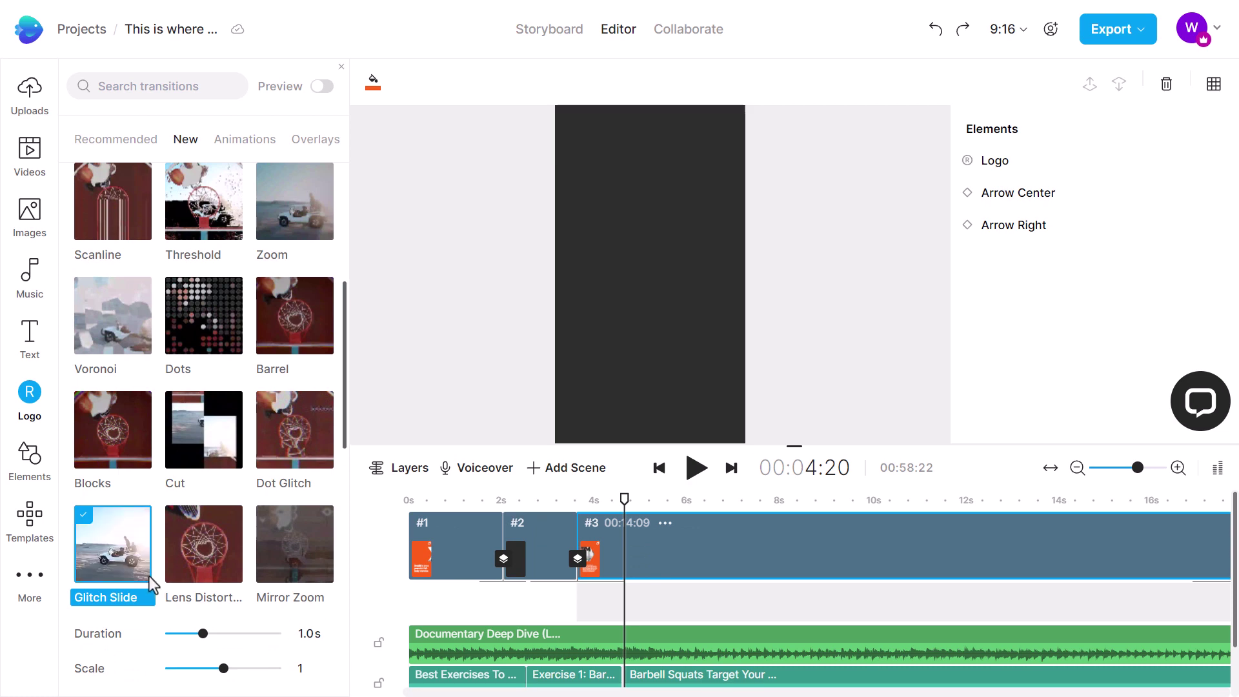
pyautogui.scroll(-4, 122, 532)
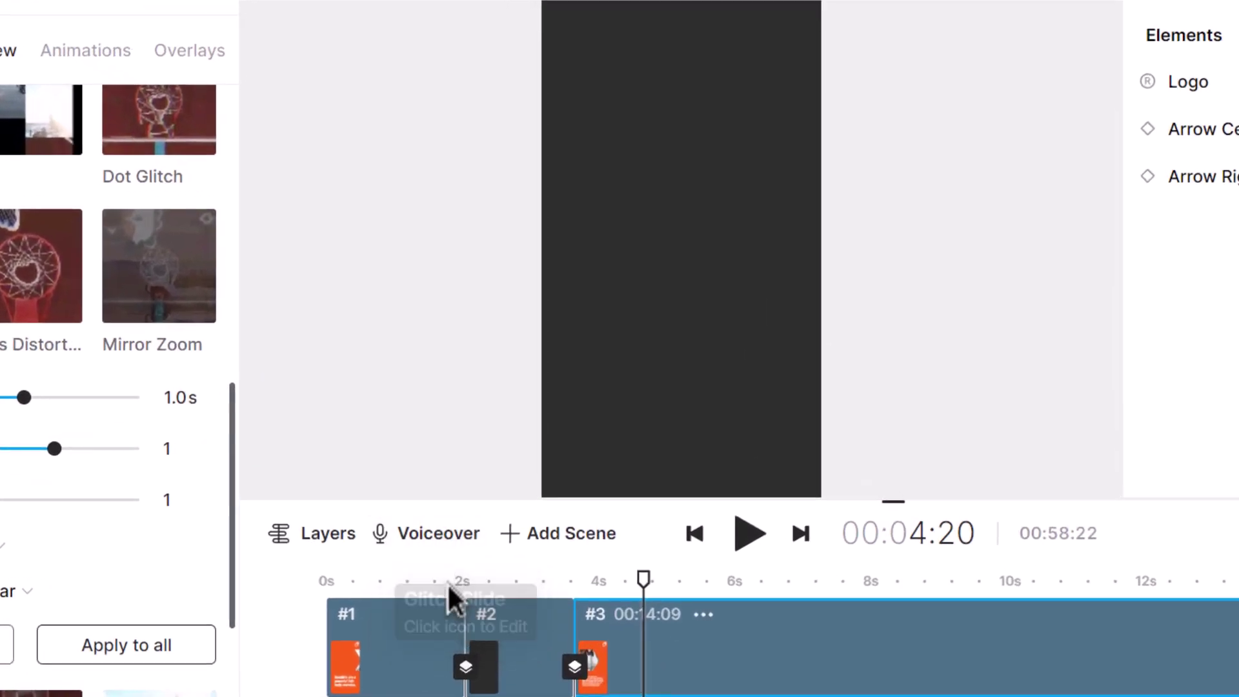
pyautogui.click(497, 500)
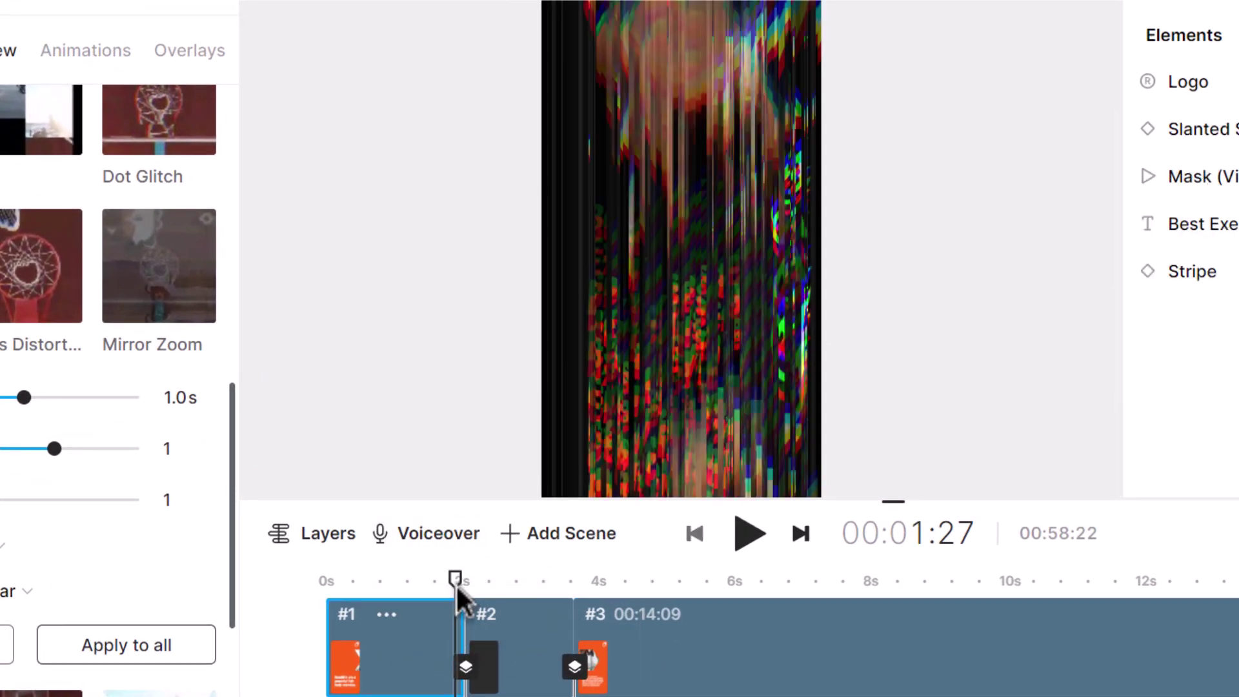
pyautogui.moveTo(455, 584)
pyautogui.mouseDown()
pyautogui.moveTo(480, 579)
pyautogui.moveTo(413, 591)
pyautogui.moveTo(502, 587)
pyautogui.moveTo(455, 590)
pyautogui.mouseUp()
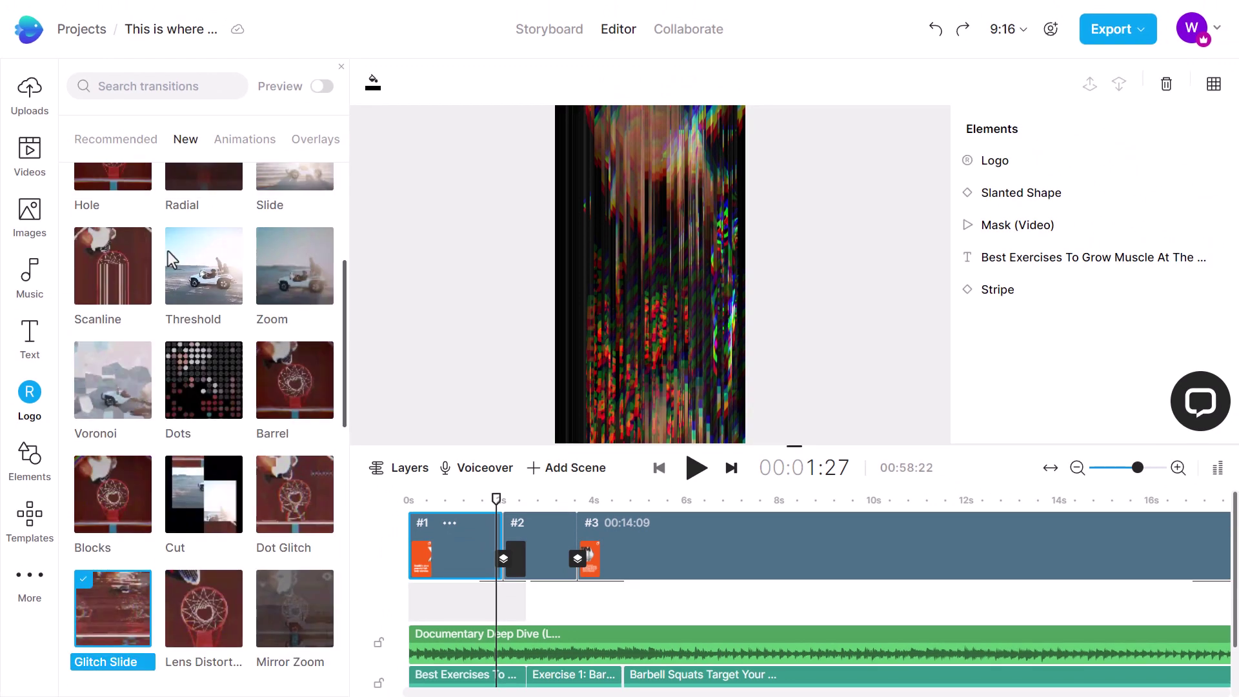
# Set the transition between scenes 1 and 2 to Slide Left and preview it.
pyautogui.scroll(5, 167, 250)
pyautogui.click(116, 139)
pyautogui.click(113, 216)
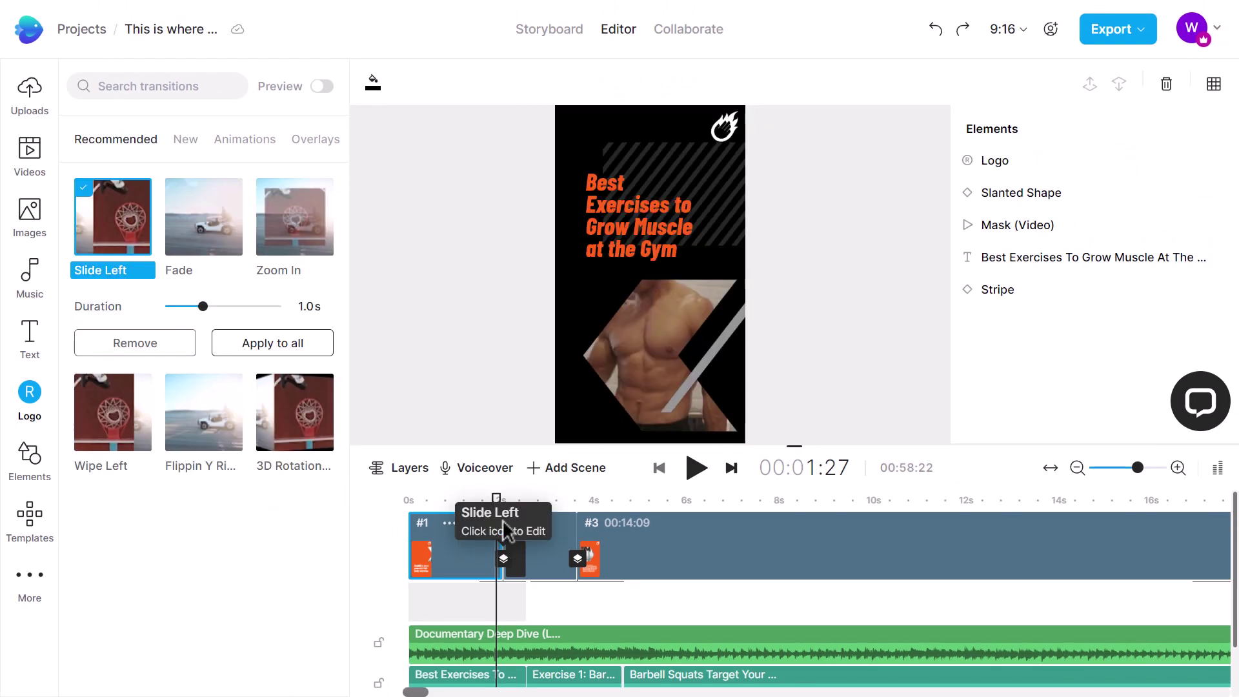
pyautogui.moveTo(497, 498); pyautogui.dragTo(520, 510)
# Browse the available animation and overlay transitions for the scene change.
pyautogui.click(258, 152)
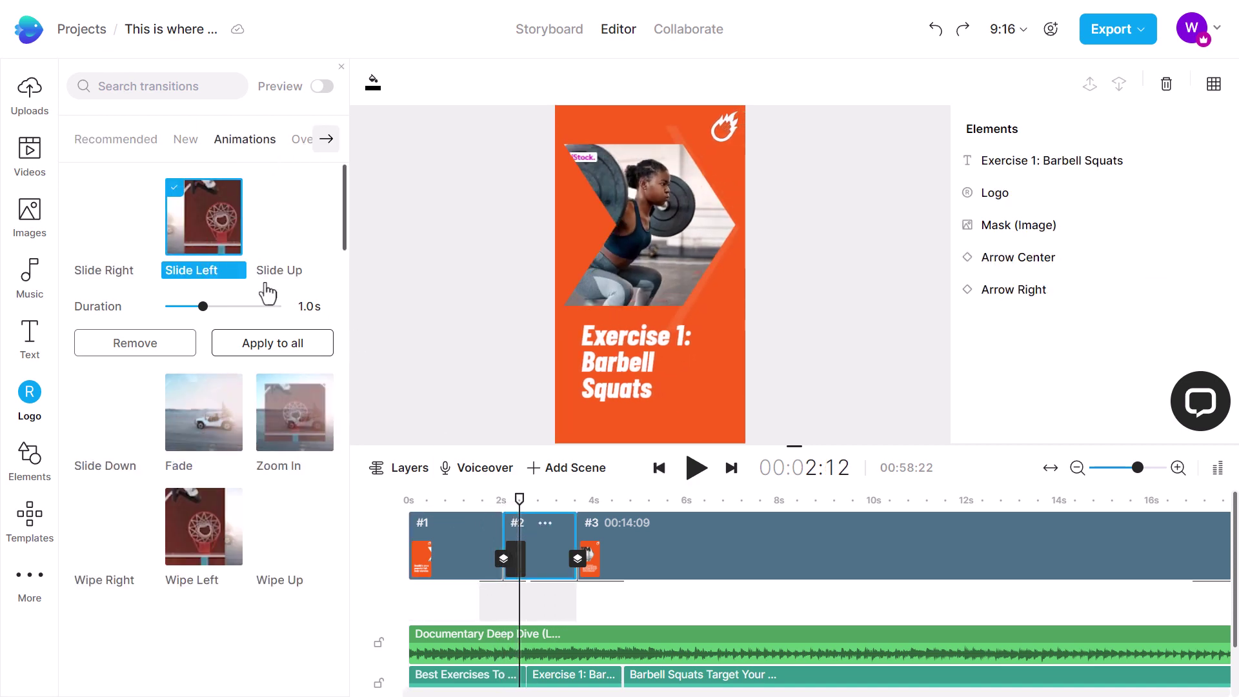
pyautogui.scroll(-3, 210, 387)
pyautogui.scroll(3, 223, 381)
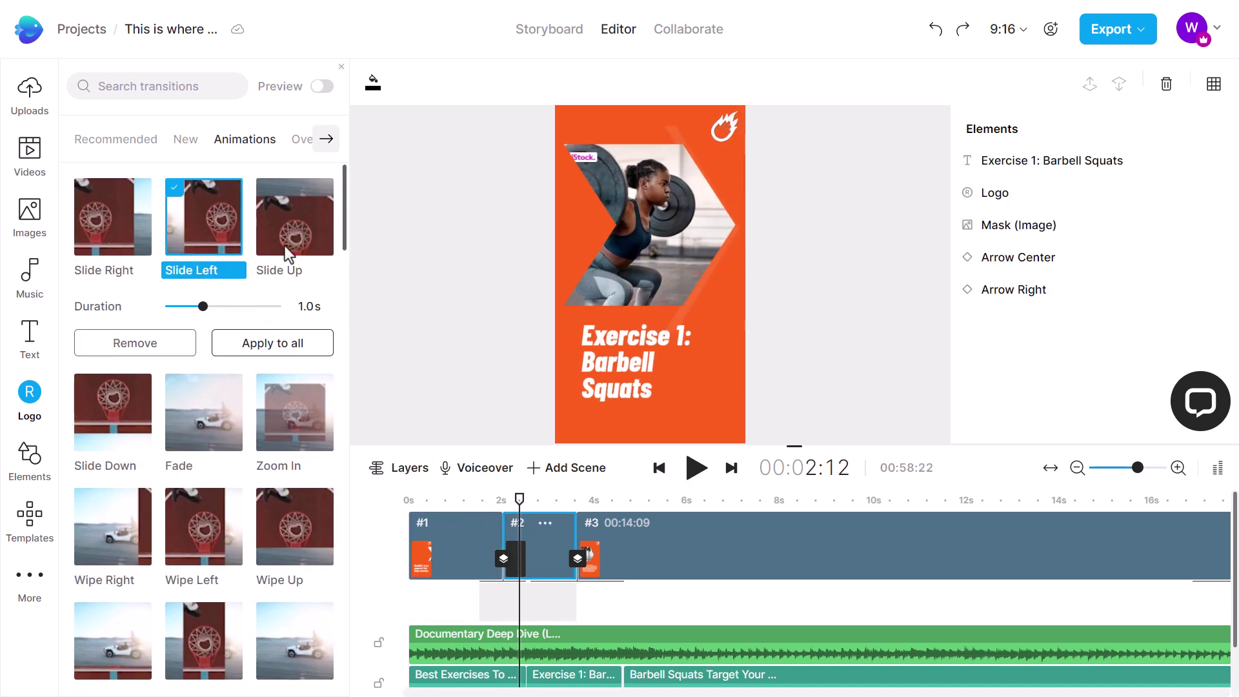
pyautogui.click(302, 139)
pyautogui.scroll(-10, 200, 408)
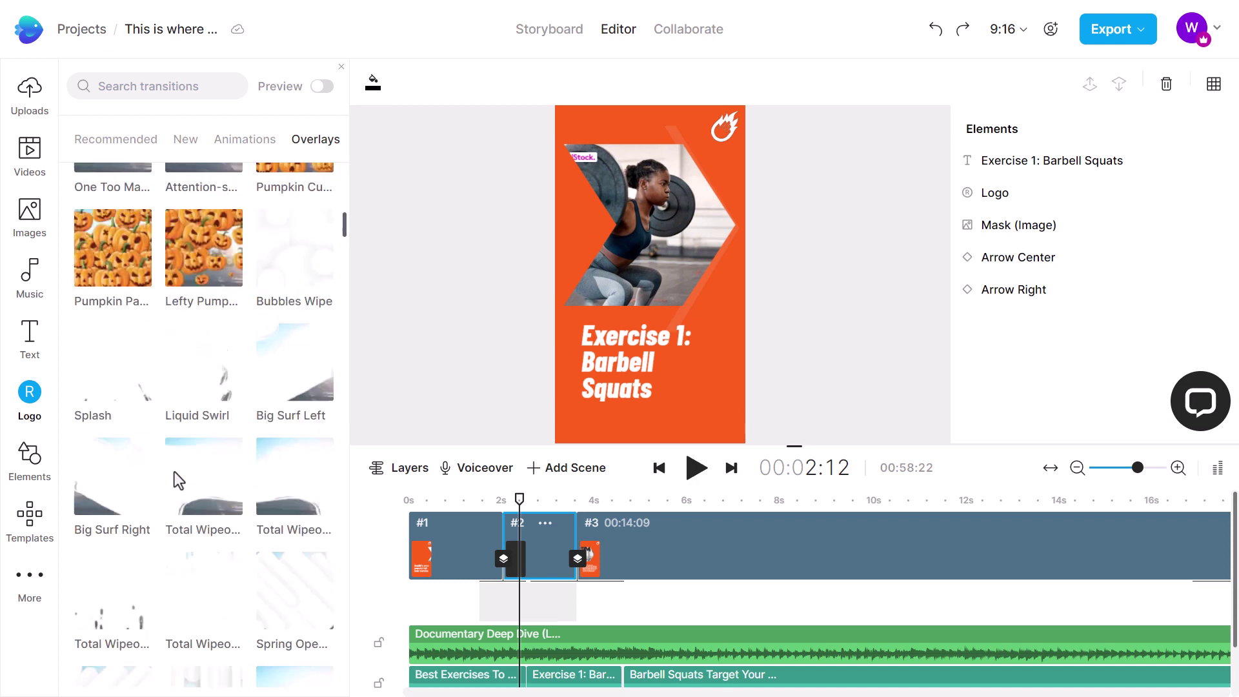
pyautogui.scroll(8, 176, 478)
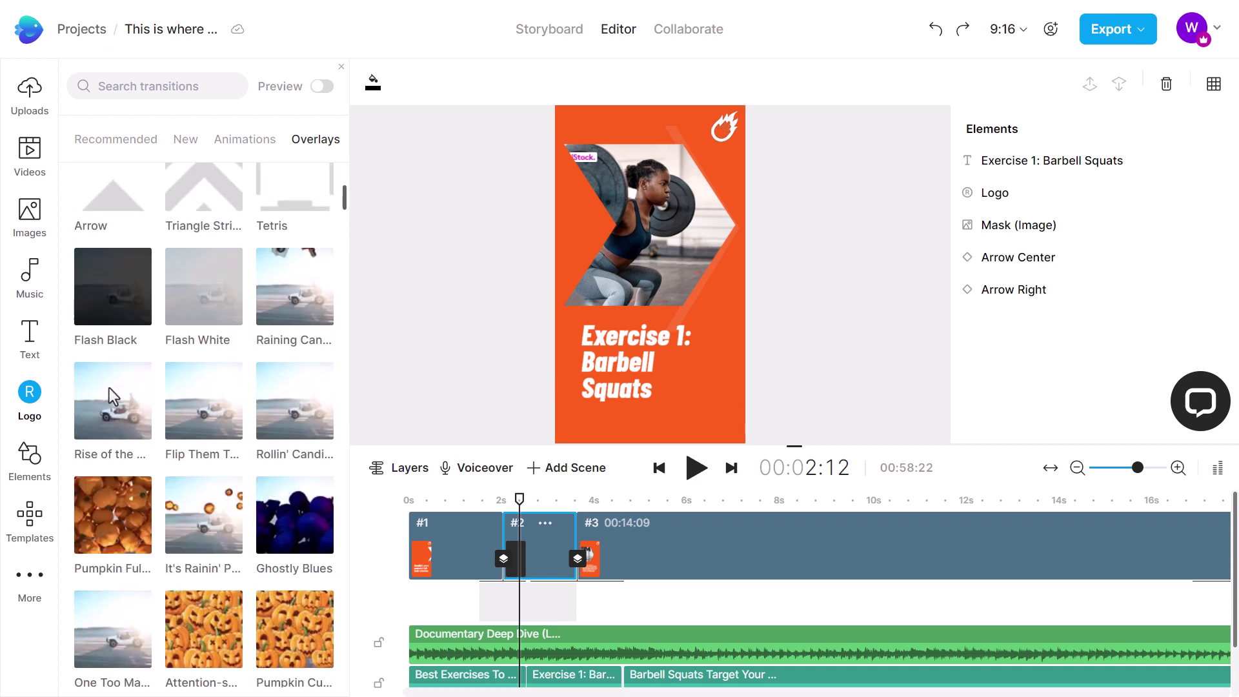
pyautogui.scroll(3, 160, 293)
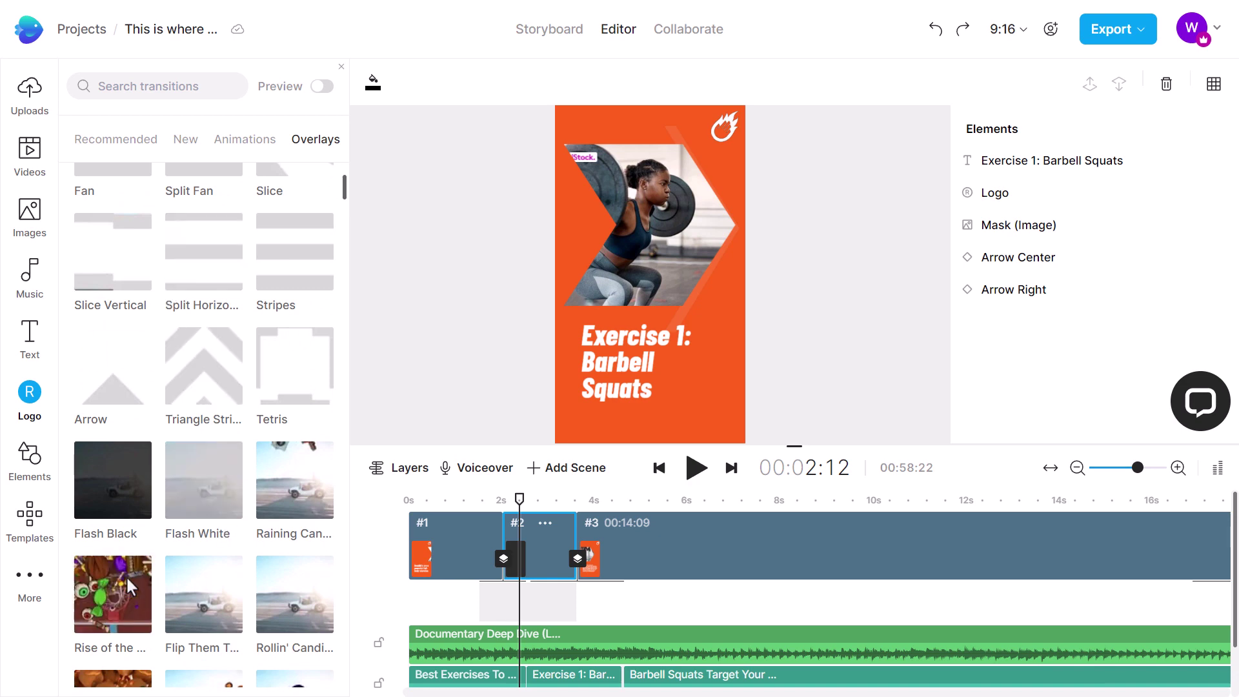
pyautogui.scroll(-3, 126, 575)
pyautogui.scroll(-1, 106, 462)
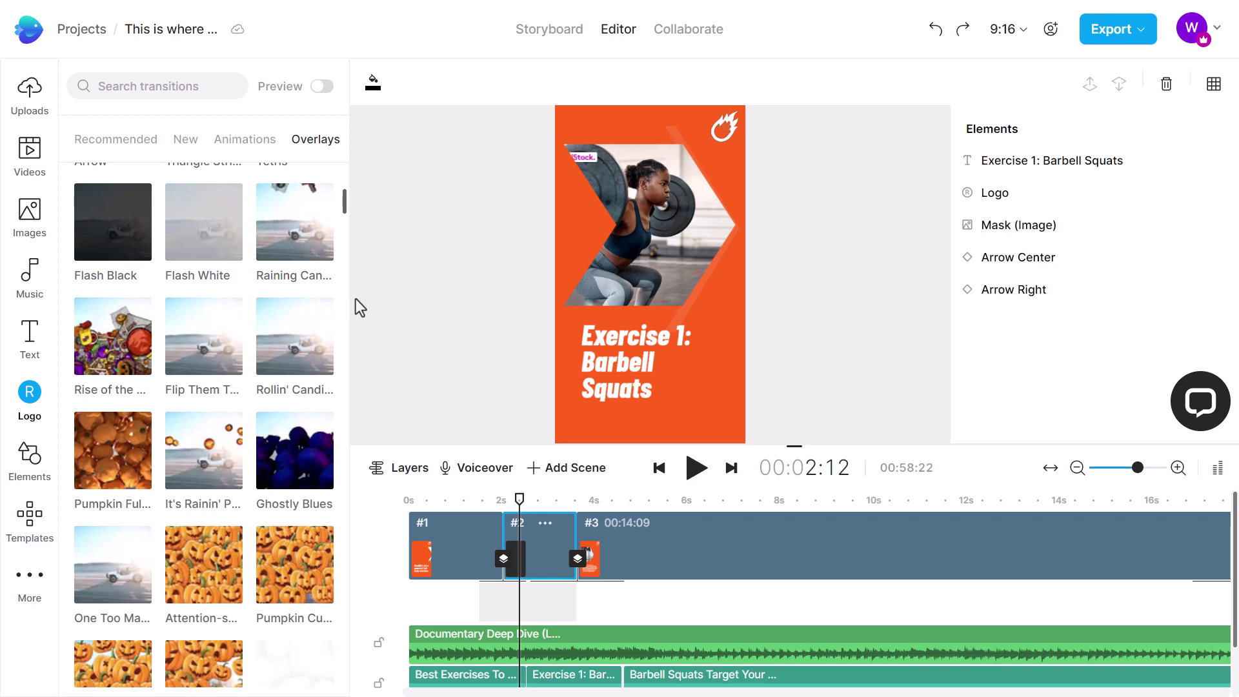
# Switch to the Storyboard view and look through scenes 1 and 2.
pyautogui.click(550, 31)
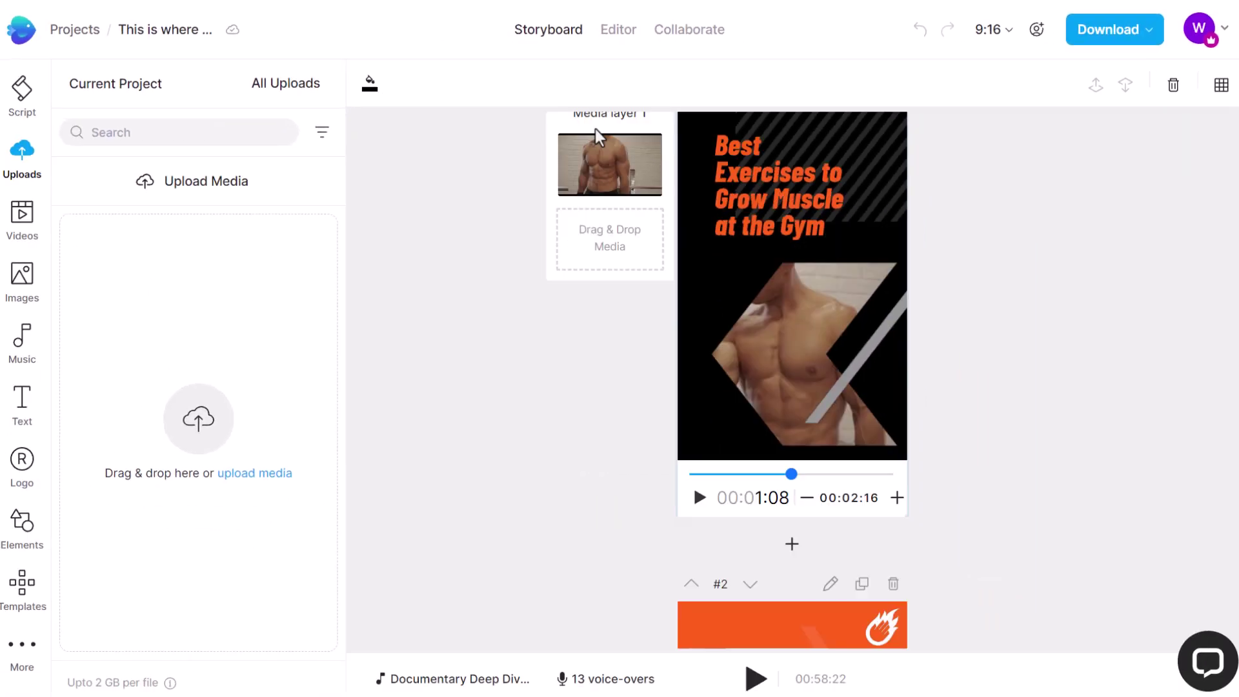
pyautogui.scroll(-3, 703, 361)
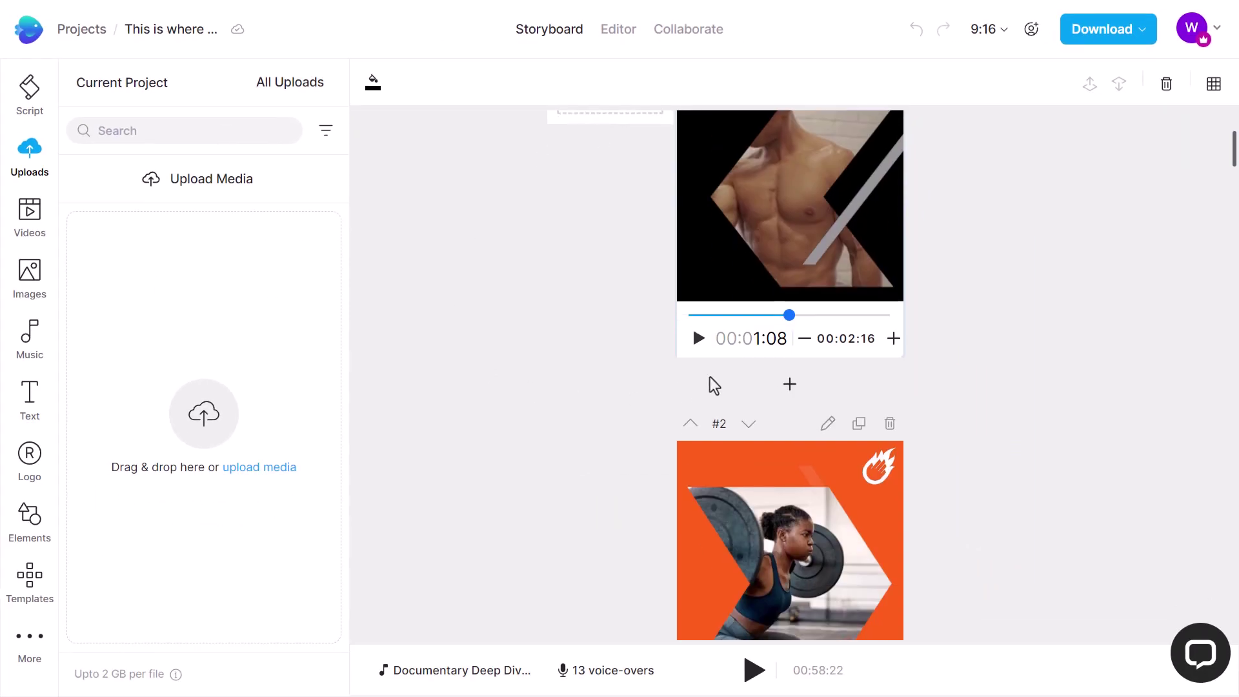
pyautogui.click(789, 386)
pyautogui.scroll(-1, 787, 383)
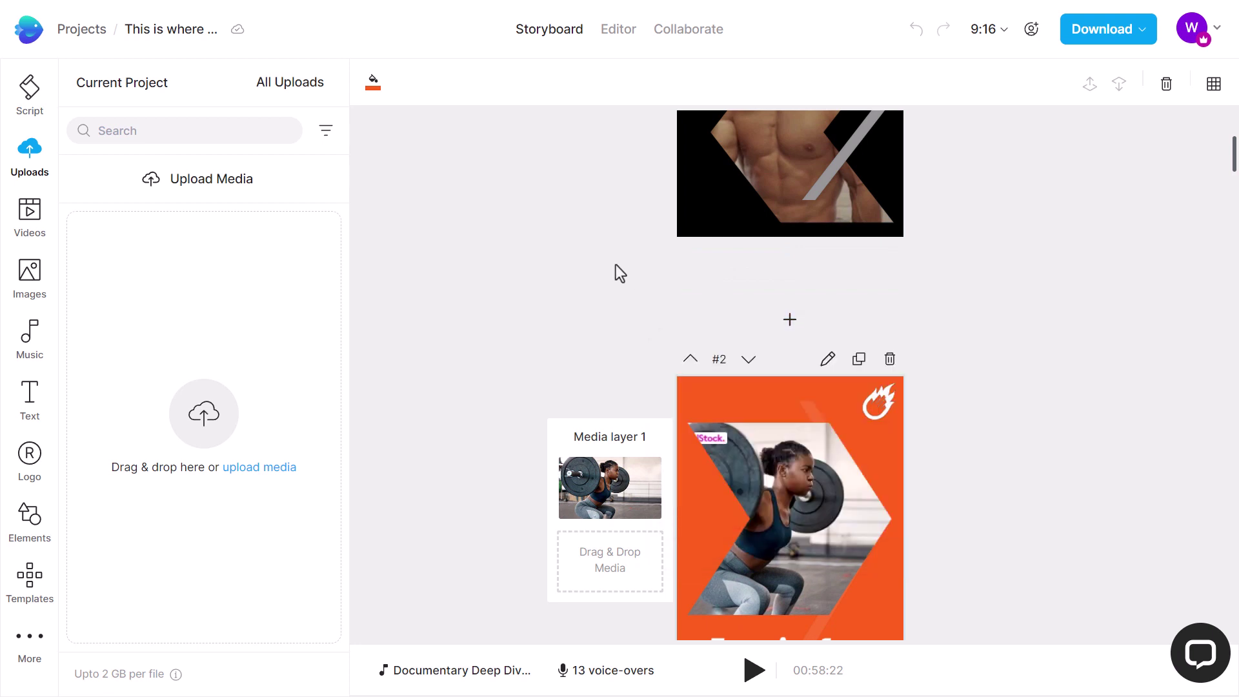
# Return to the Editor view and browse the scenes of the Interesting fitness tips template available for adding from a template.
pyautogui.click(621, 33)
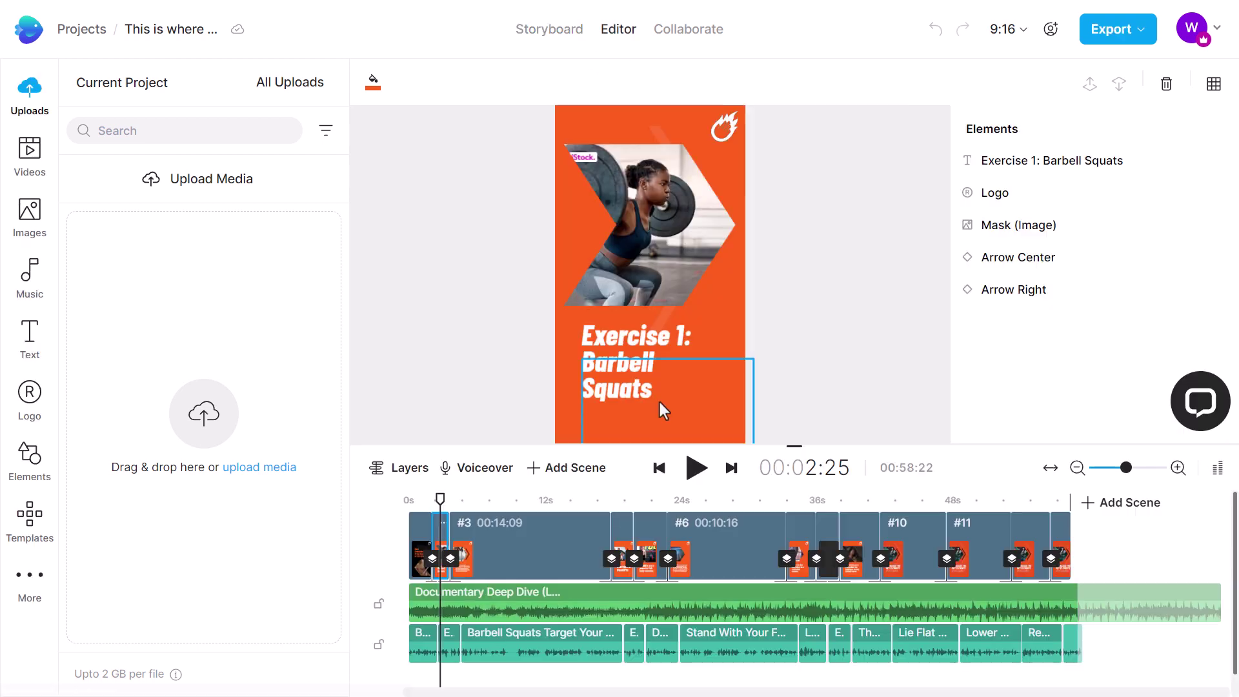
pyautogui.click(1113, 505)
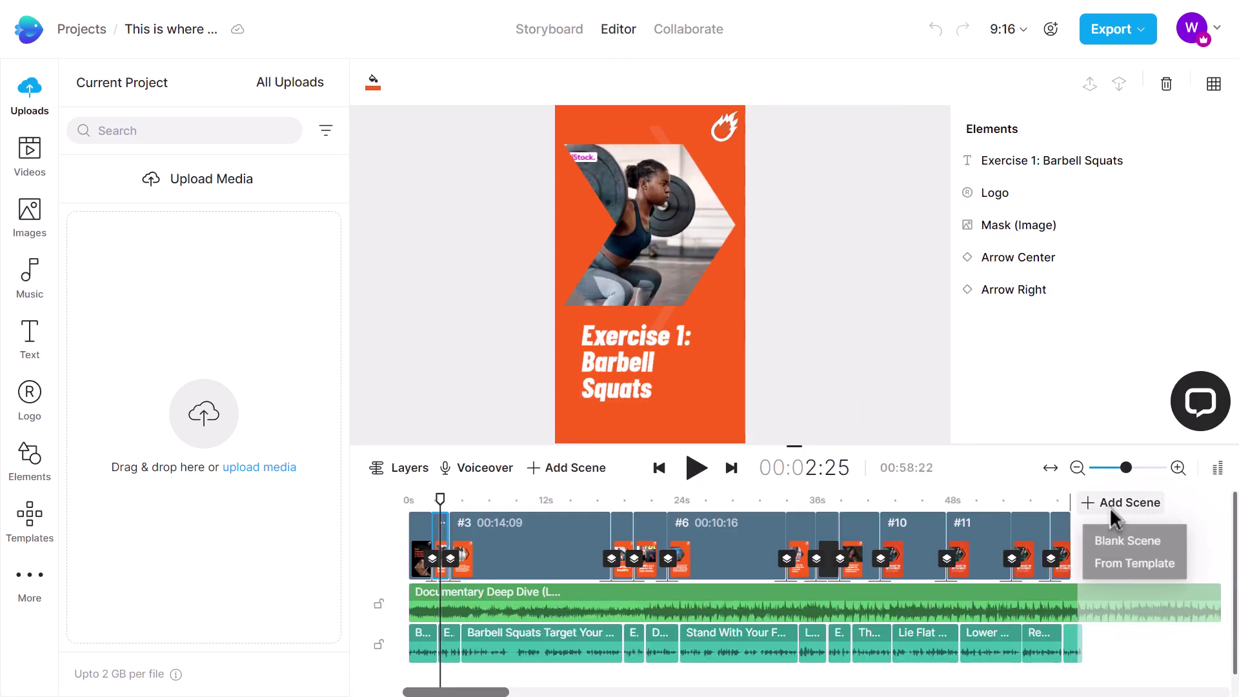
pyautogui.click(1134, 569)
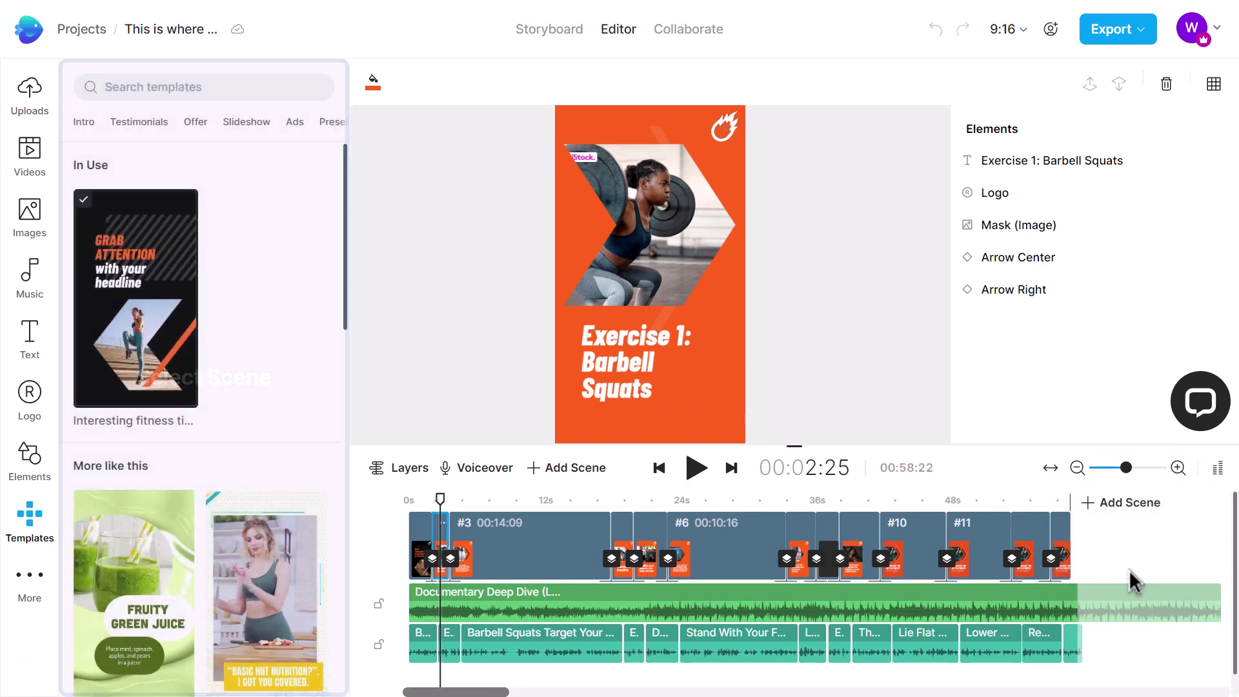
pyautogui.click(125, 308)
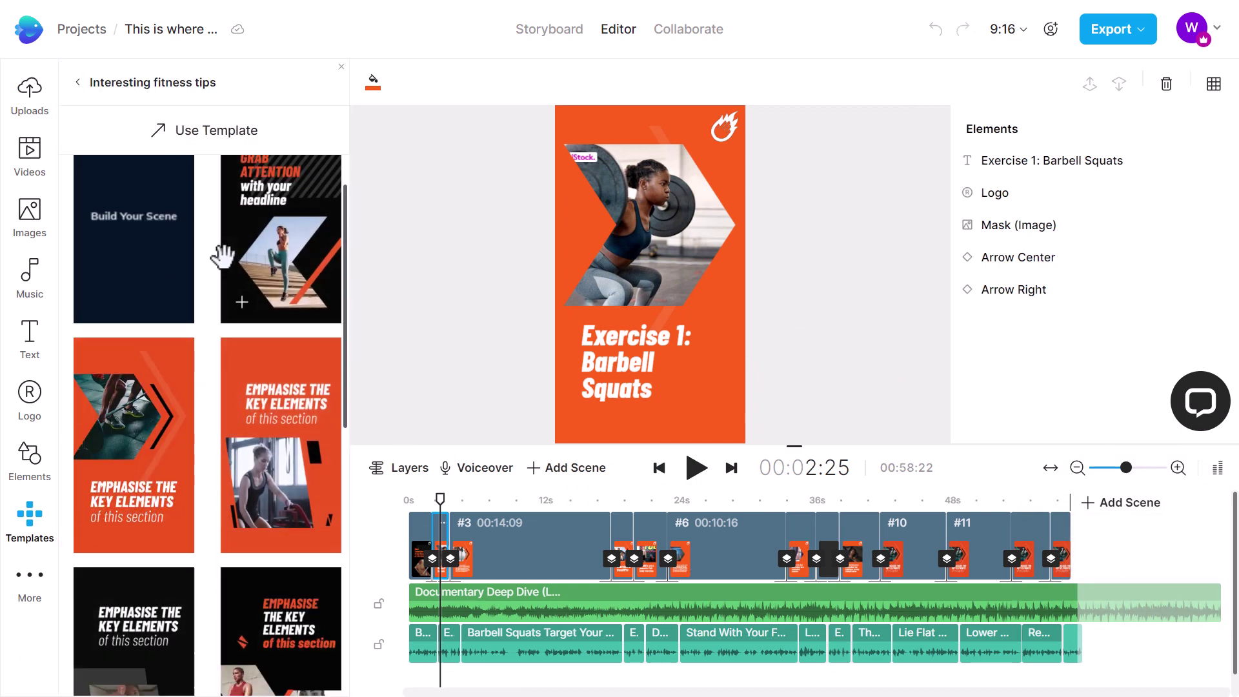
pyautogui.scroll(-3, 223, 258)
pyautogui.scroll(-2, 223, 265)
pyautogui.moveTo(129, 358)
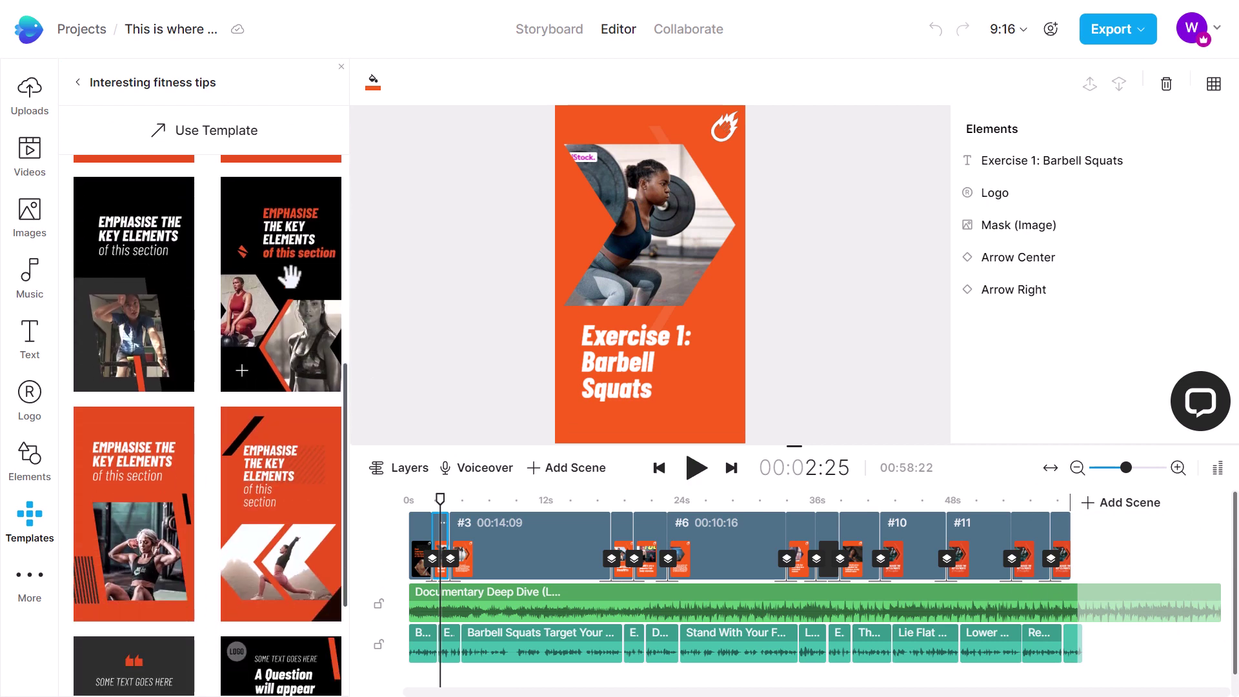
pyautogui.scroll(-3, 129, 358)
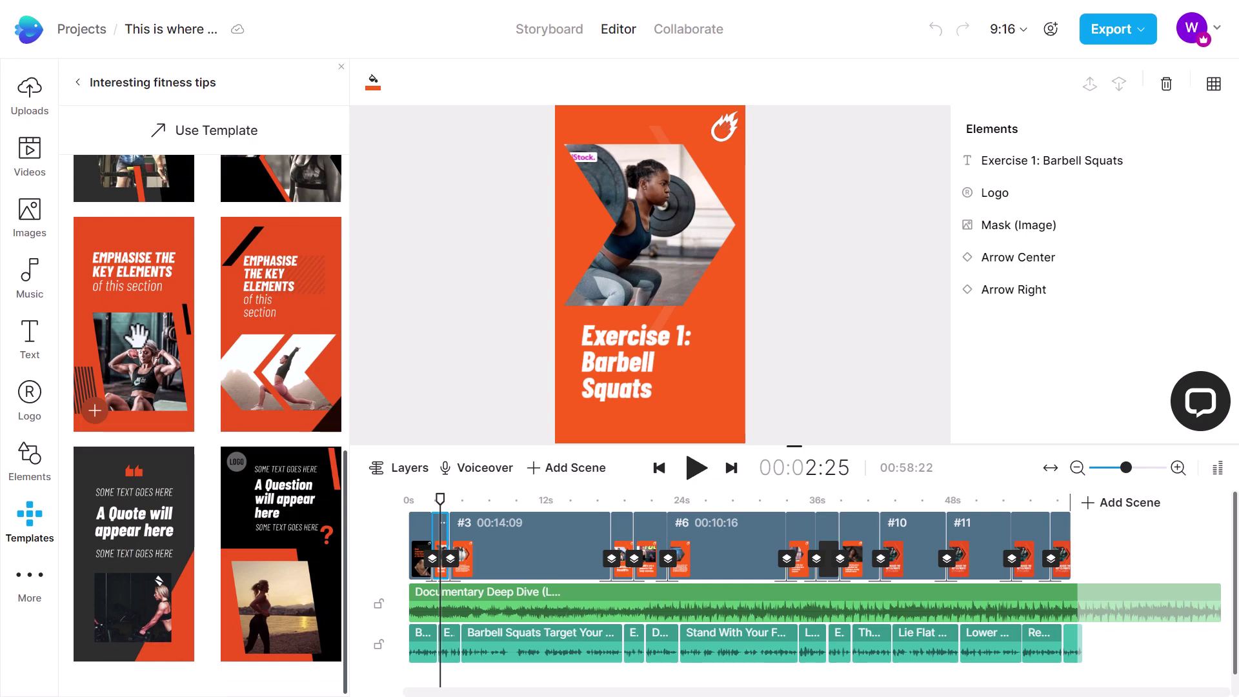
pyautogui.scroll(4, 180, 385)
pyautogui.scroll(4, 180, 385)
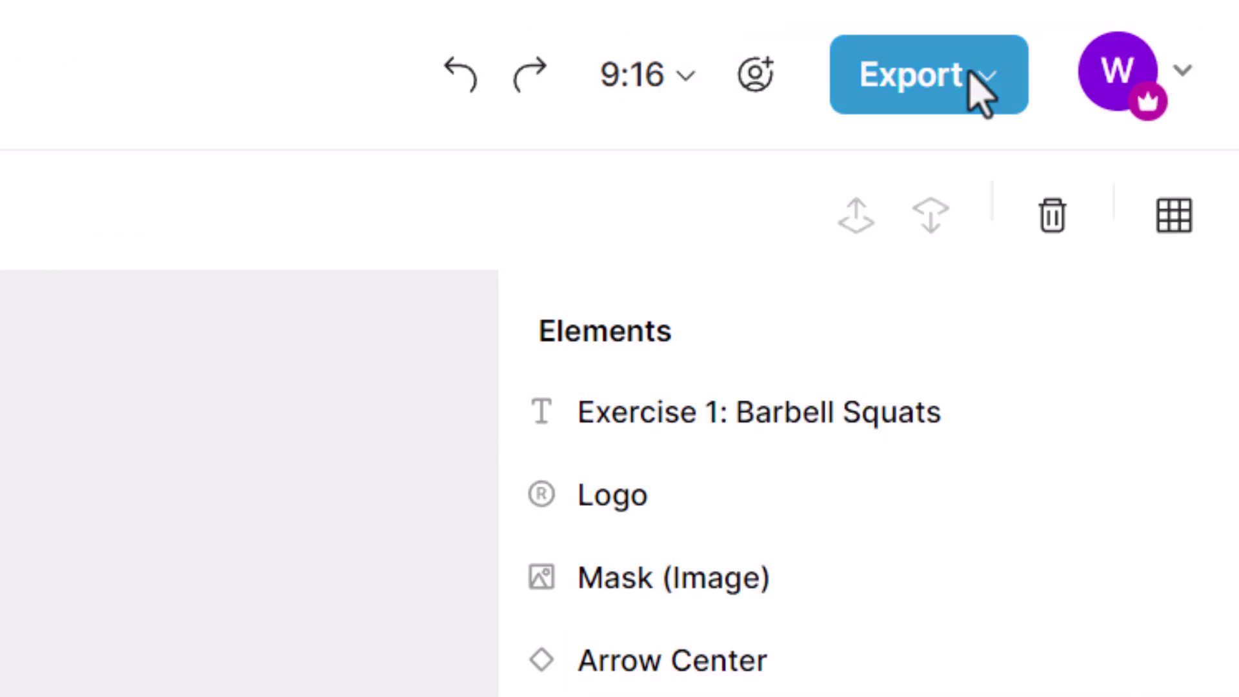
# Export the finished video with its iStock media included.
pyautogui.click(987, 96)
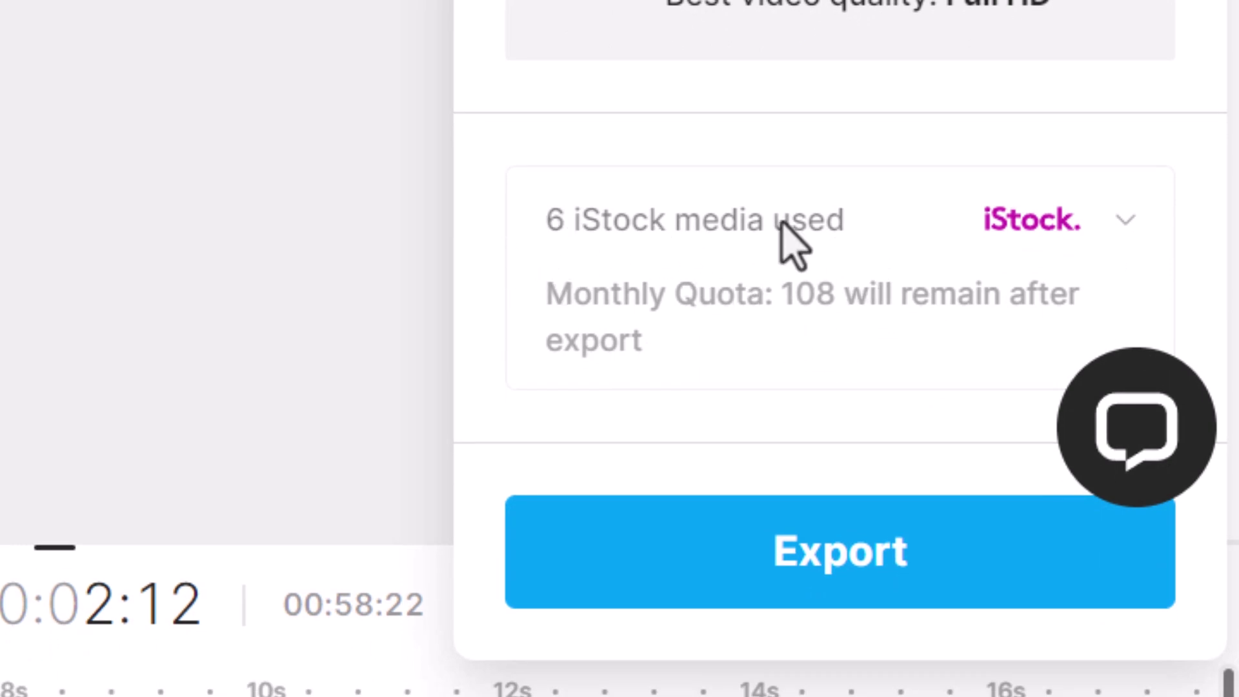
pyautogui.click(895, 553)
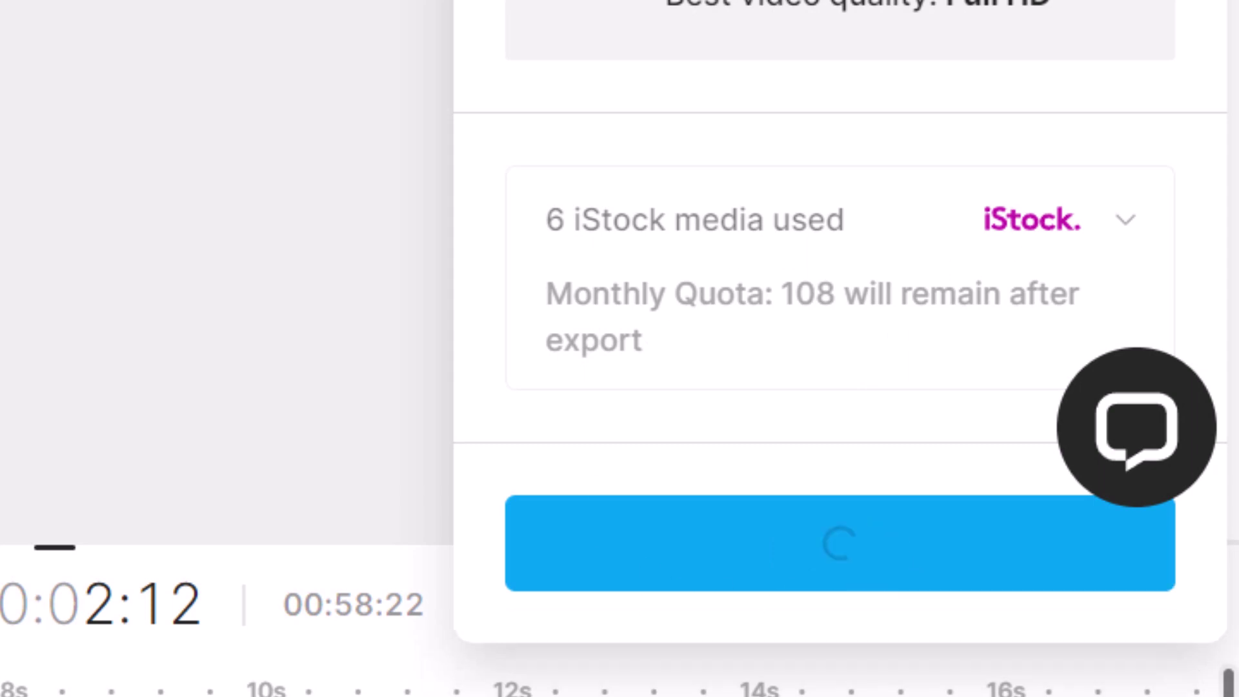